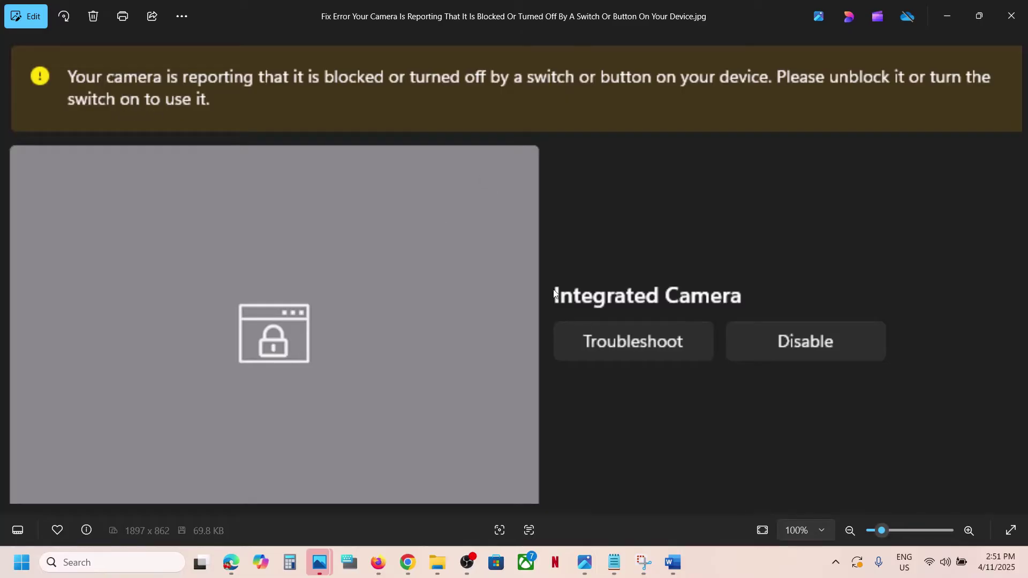
# - Switch to the Word note and read the advice about finding a camera switch or slider button on the laptop's sides or front
pyautogui.click(673, 563)
pyautogui.moveTo(49, 230); pyautogui.dragTo(627, 230)
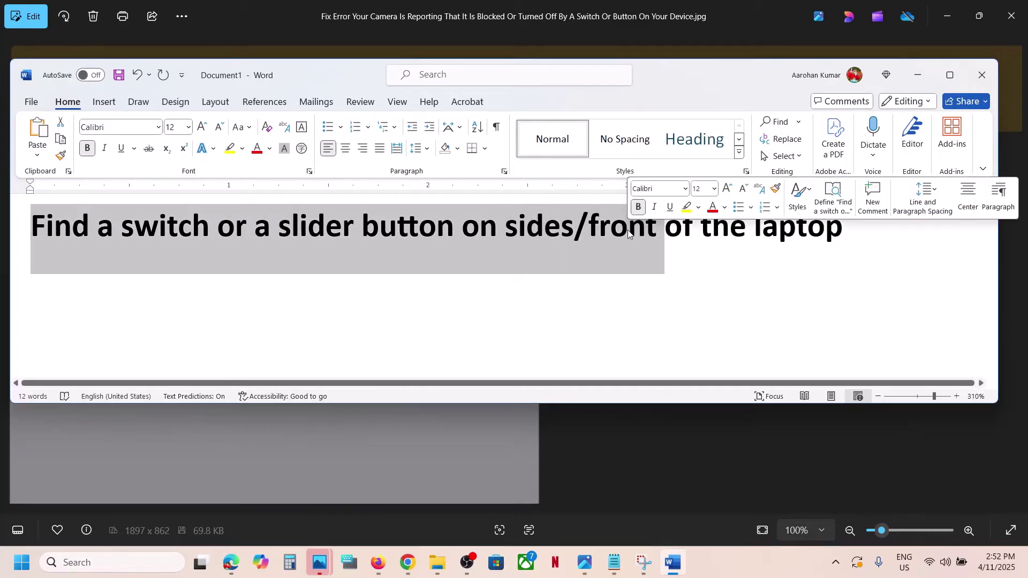
pyautogui.click(489, 235)
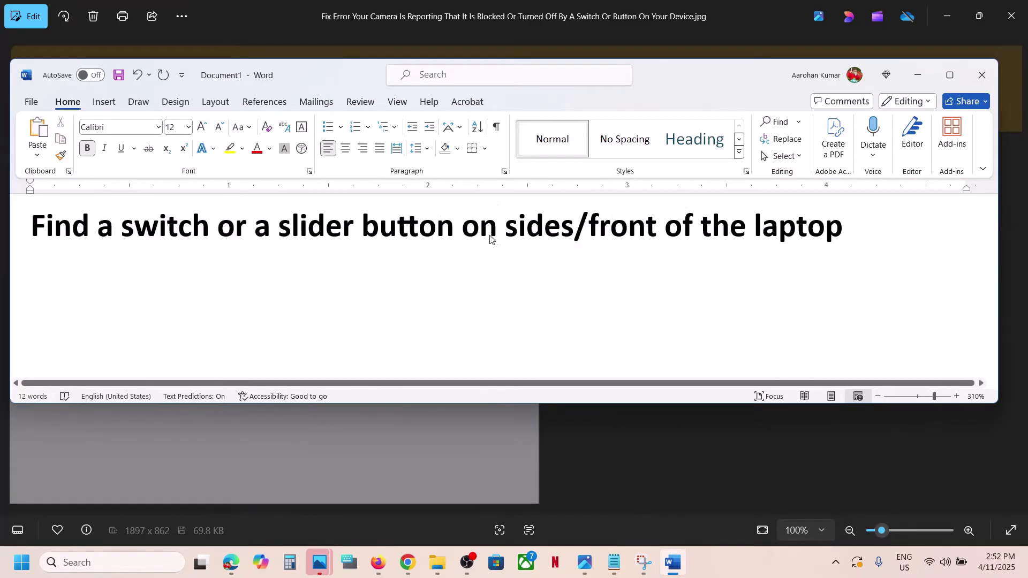
pyautogui.moveTo(589, 232); pyautogui.dragTo(645, 231)
pyautogui.click(566, 232)
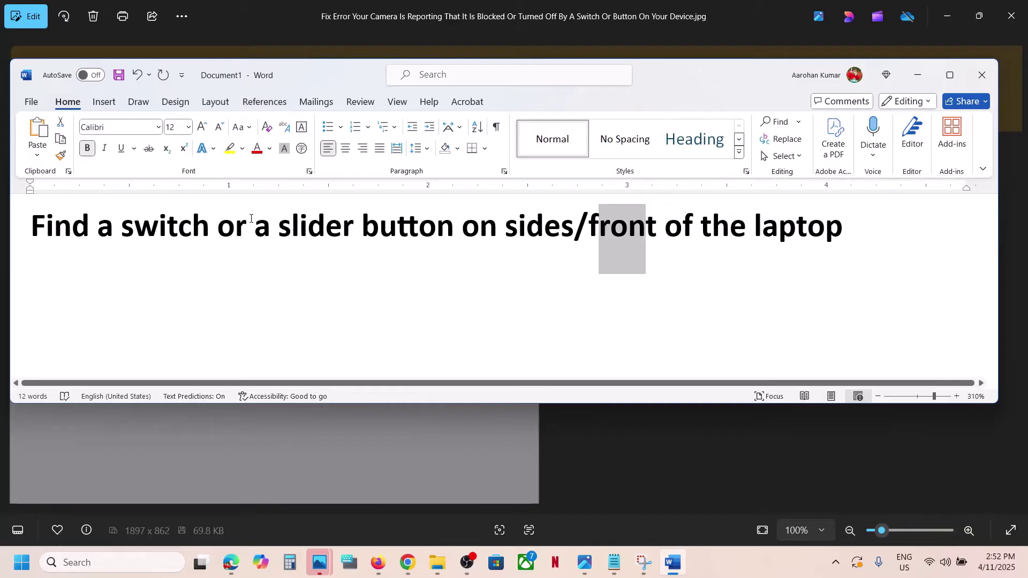
pyautogui.moveTo(144, 227); pyautogui.dragTo(455, 232)
pyautogui.click(326, 231)
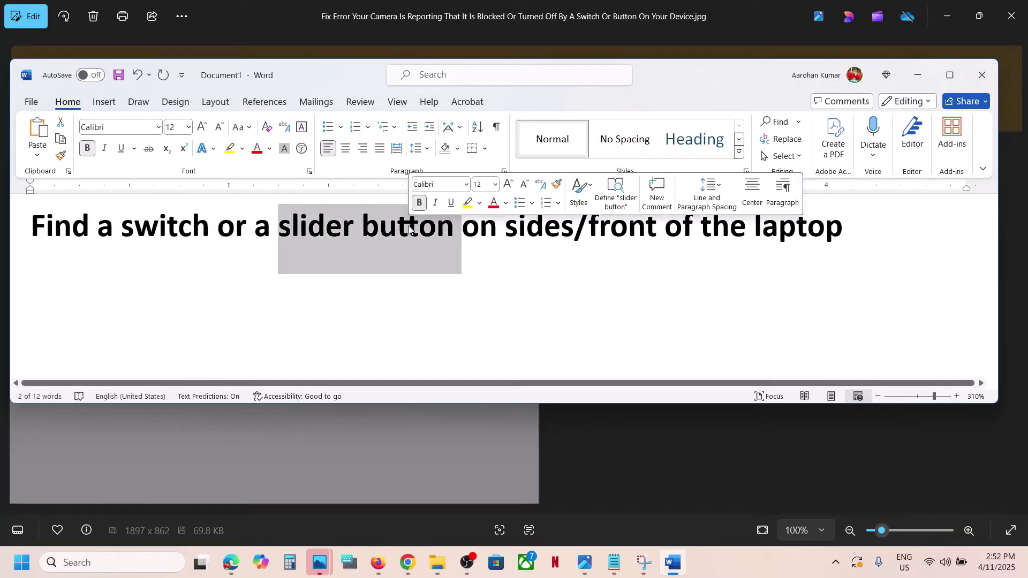
pyautogui.click(495, 238)
pyautogui.moveTo(848, 225); pyautogui.dragTo(158, 231)
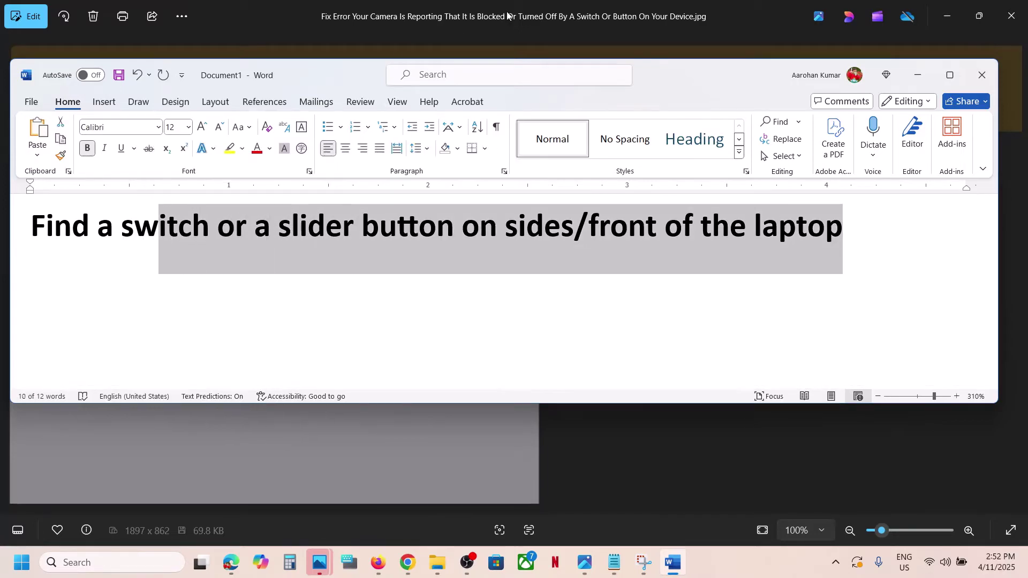
pyautogui.click(917, 75)
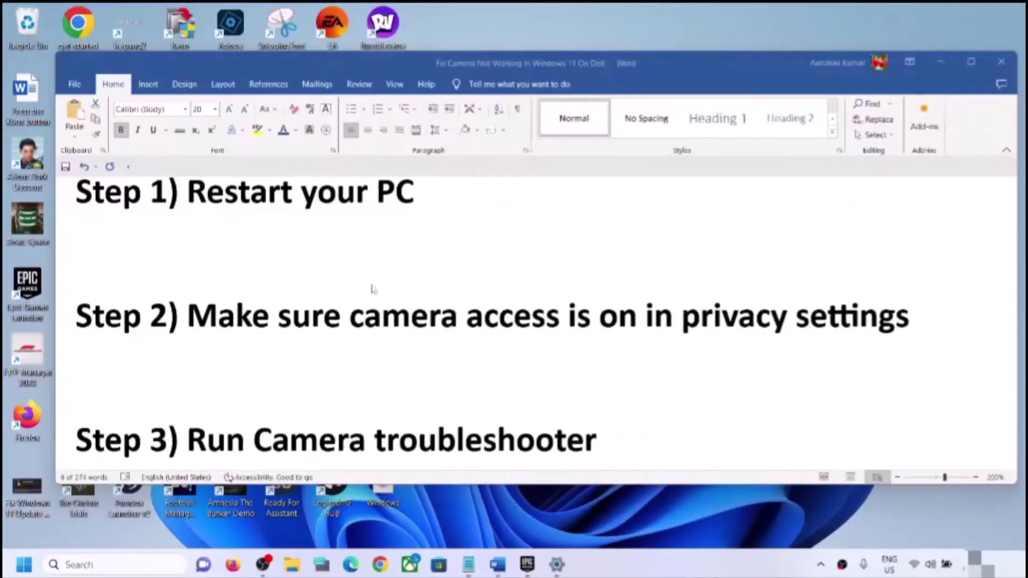
# - Read step 1 of the troubleshooting notes and look at the PC's Restart power option without restarting
pyautogui.moveTo(189, 196); pyautogui.dragTo(435, 212)
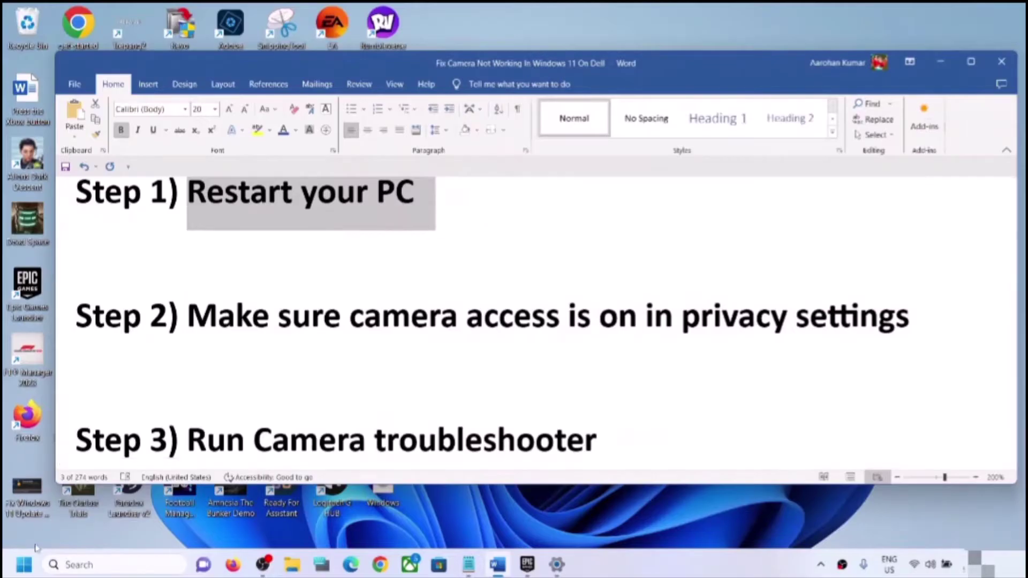
pyautogui.click(24, 565)
pyautogui.click(391, 518)
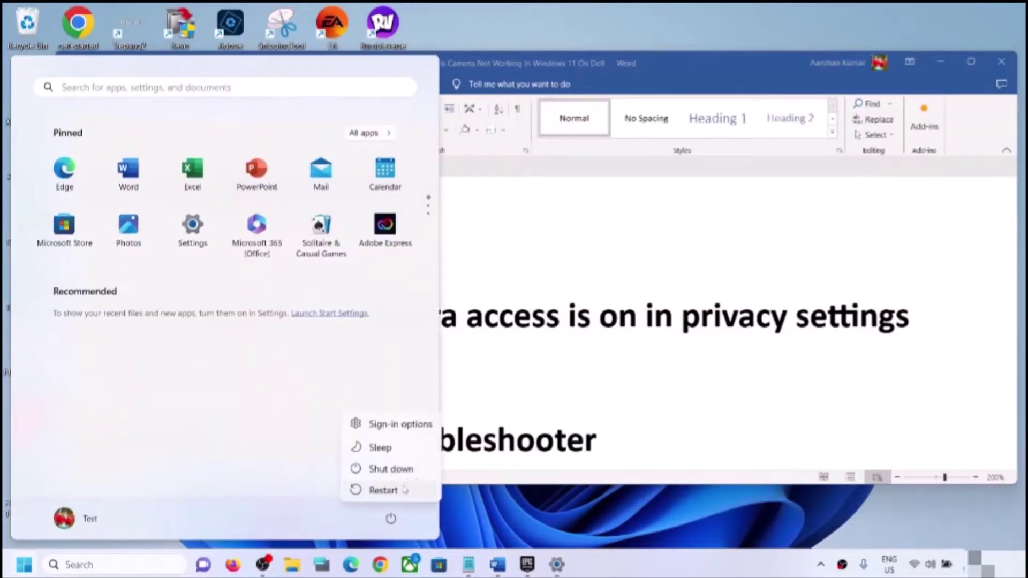
pyautogui.press('Escape')
pyautogui.press('Escape')
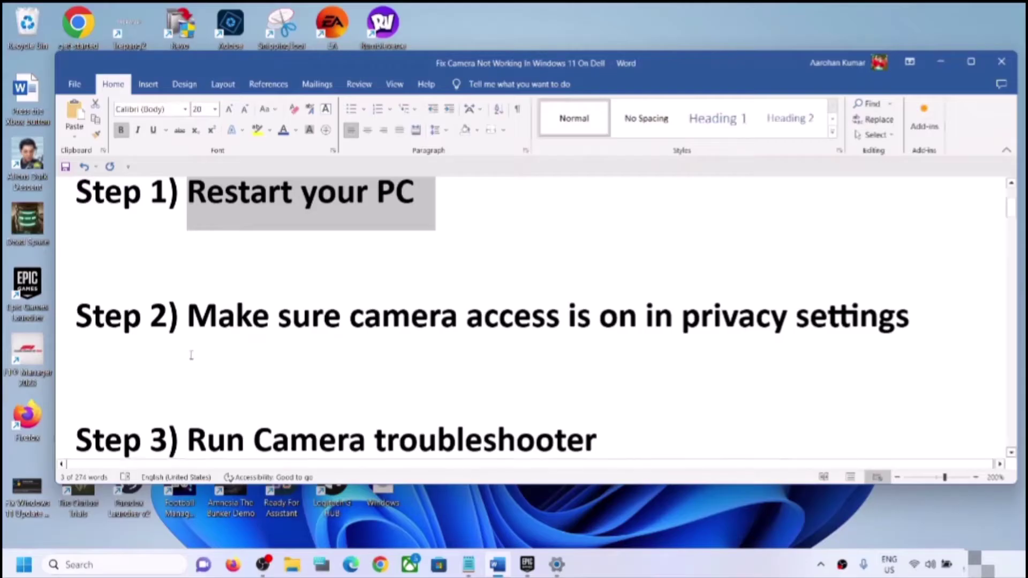
# - Follow step 2 of the notes by opening the Camera permissions under Privacy & security in Windows Settings
pyautogui.moveTo(189, 315); pyautogui.dragTo(909, 321)
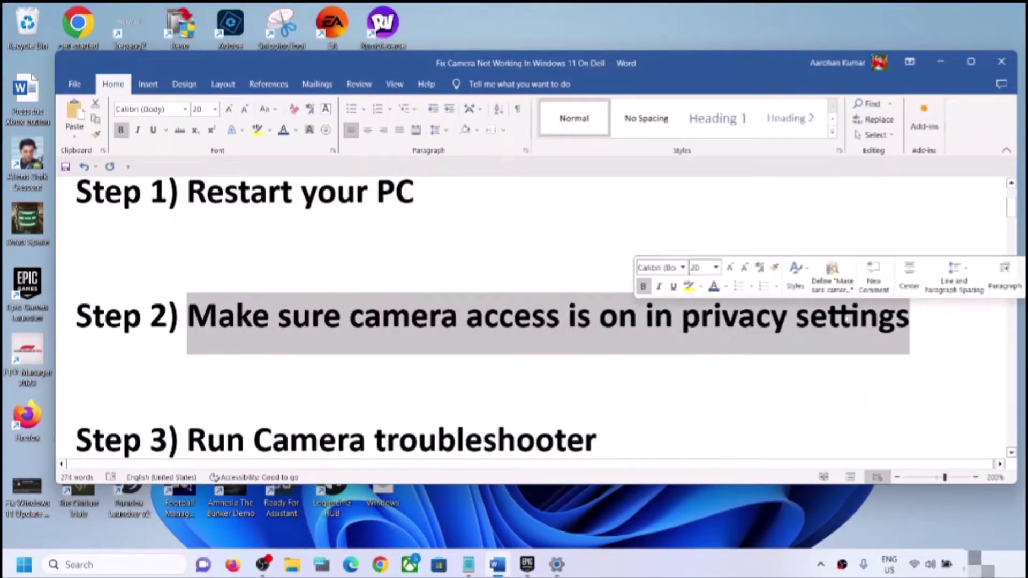
pyautogui.press('super')
pyautogui.press('Escape')
pyautogui.press('Up')
pyautogui.press('super')
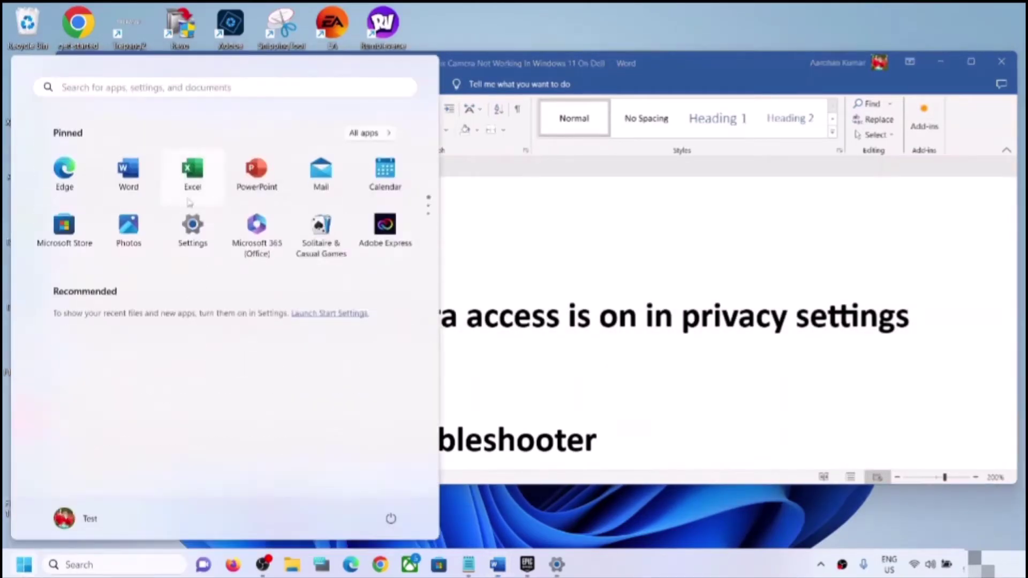
pyautogui.click(187, 248)
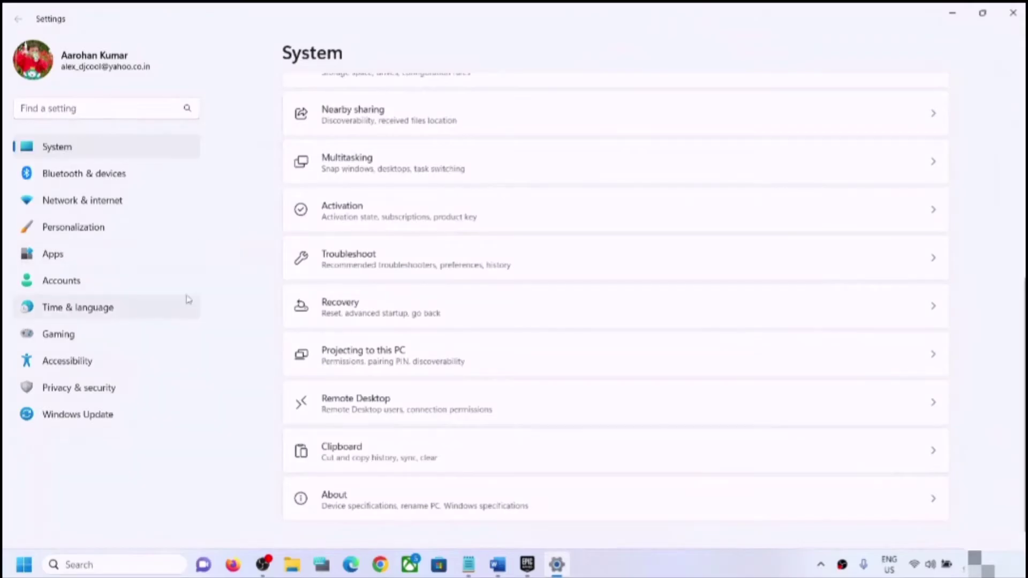
pyautogui.click(76, 394)
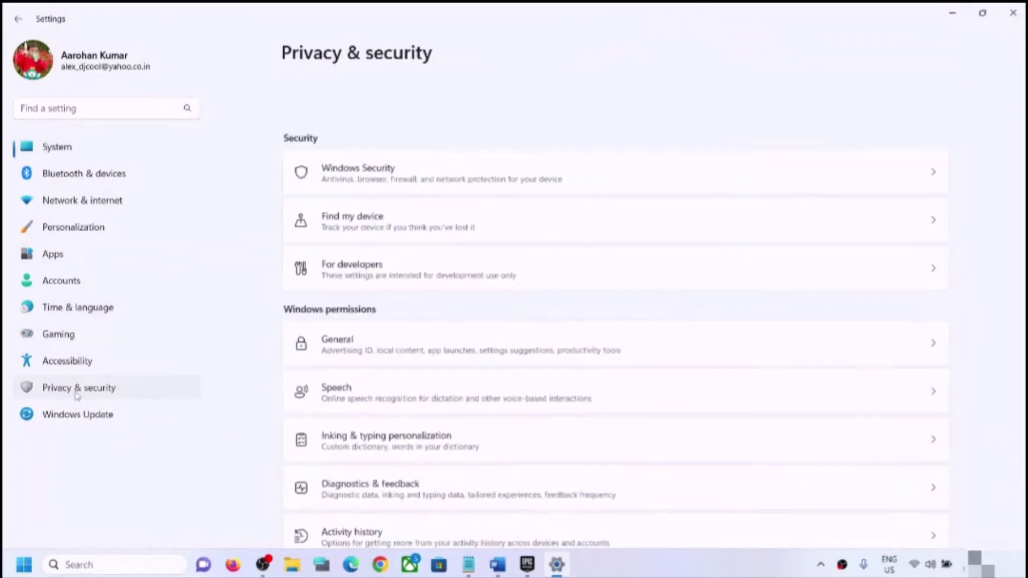
pyautogui.scroll(-10, 544, 294)
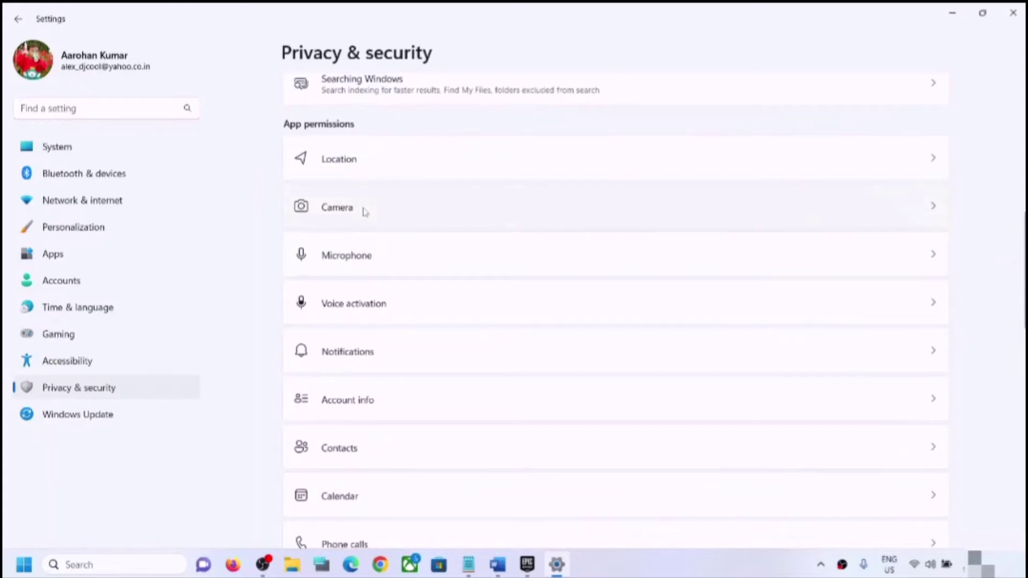
pyautogui.click(365, 211)
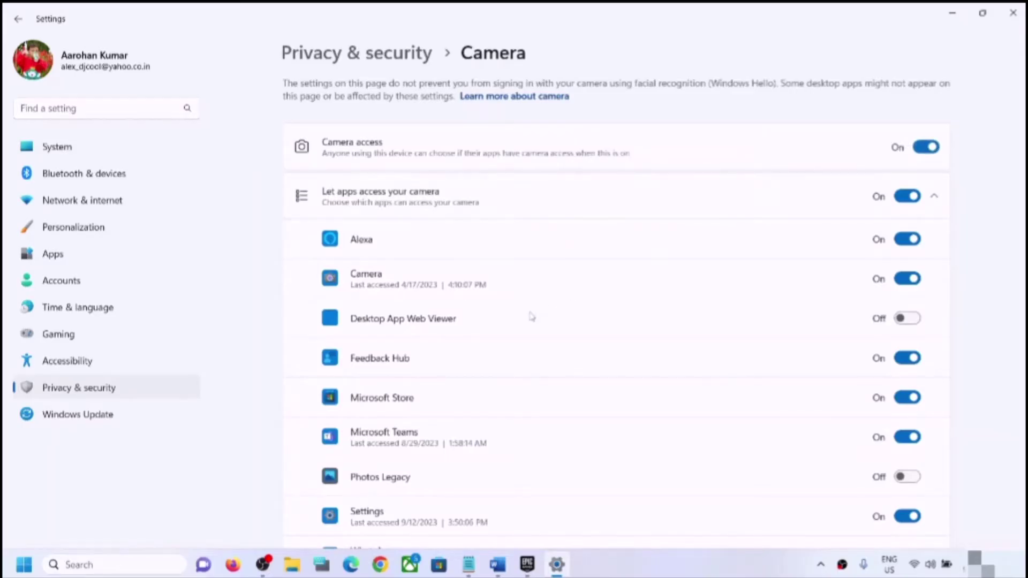
# - Examine the Camera access and Let apps access your camera switches, including the individual apps, and close Settings
pyautogui.scroll(-2, 532, 319)
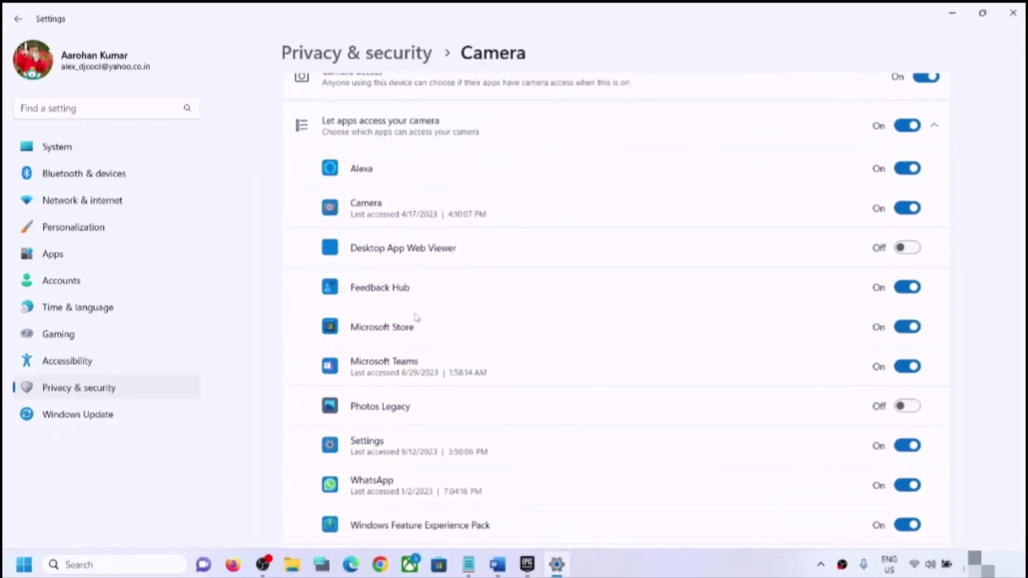
pyautogui.scroll(2, 417, 318)
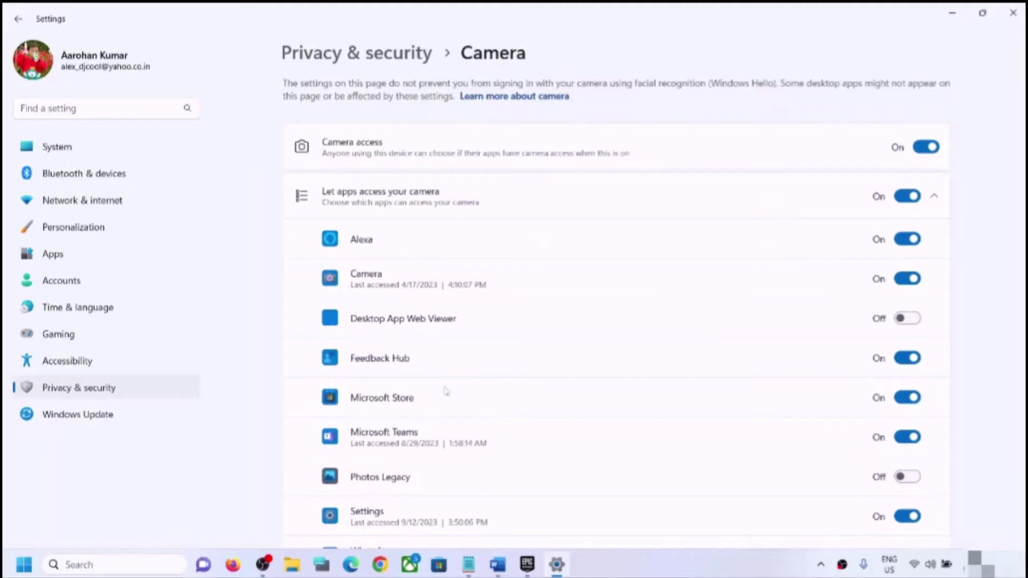
pyautogui.scroll(-2, 457, 461)
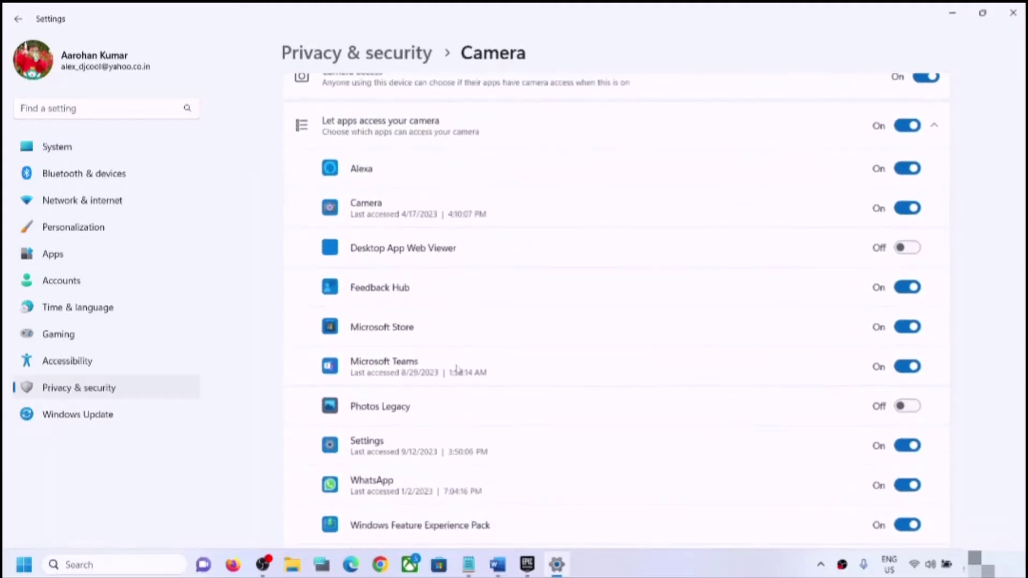
pyautogui.scroll(-2, 416, 432)
pyautogui.scroll(-7, 426, 415)
pyautogui.scroll(7, 872, 401)
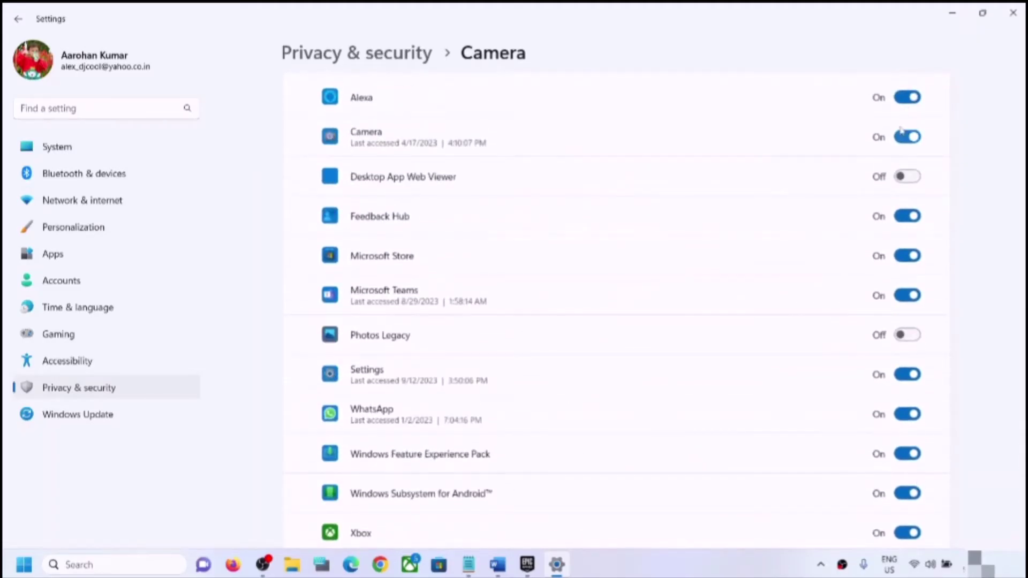
pyautogui.scroll(2, 830, 257)
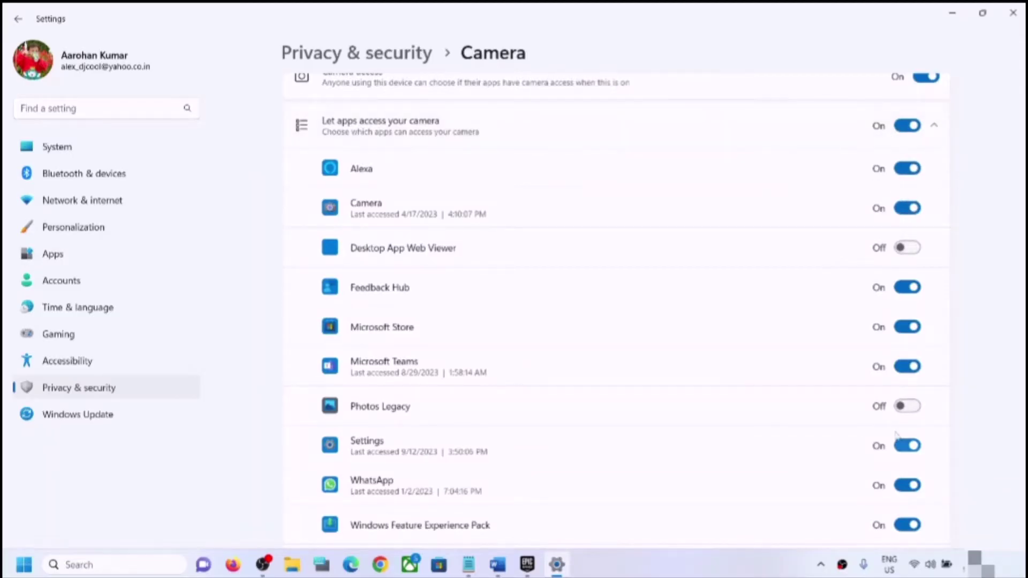
pyautogui.scroll(2, 856, 423)
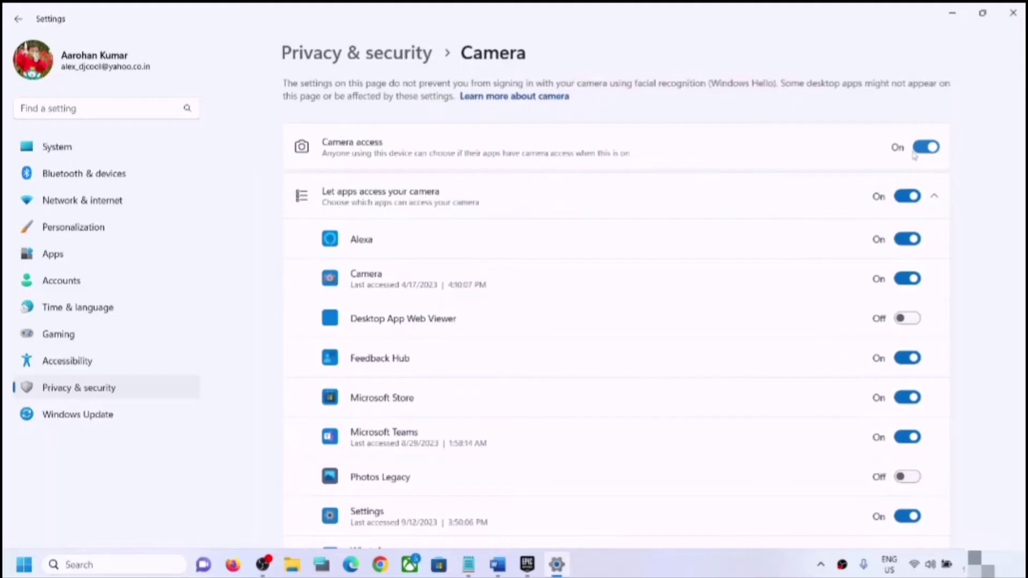
pyautogui.click(1008, 19)
# - Follow step 3 of the notes by opening the Other troubleshooters list in the system's Troubleshoot settings
pyautogui.scroll(-2, 540, 382)
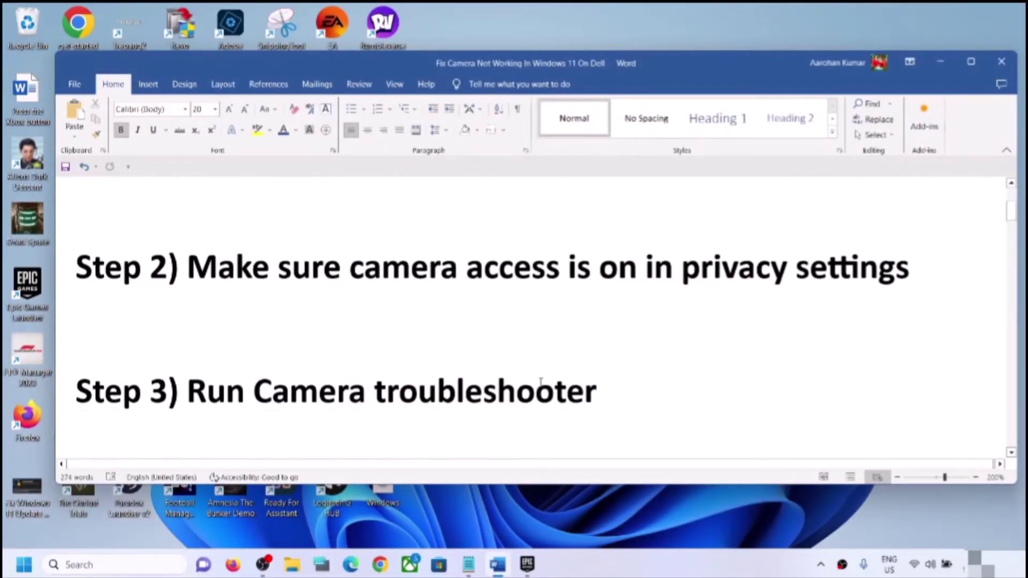
pyautogui.moveTo(188, 381); pyautogui.dragTo(693, 381)
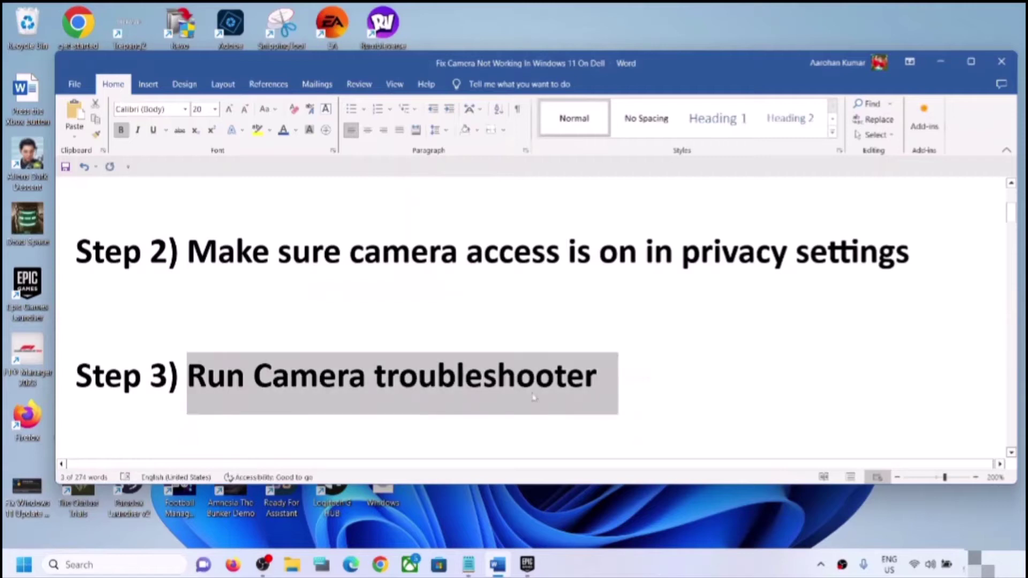
pyautogui.press('super+i')
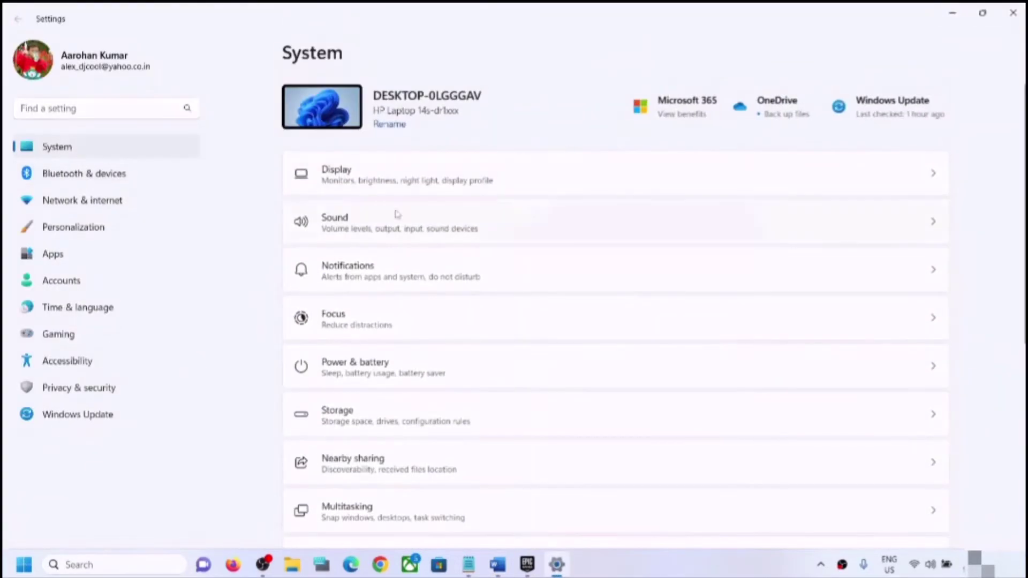
pyautogui.scroll(-5, 450, 342)
pyautogui.scroll(-2, 406, 255)
pyautogui.click(427, 265)
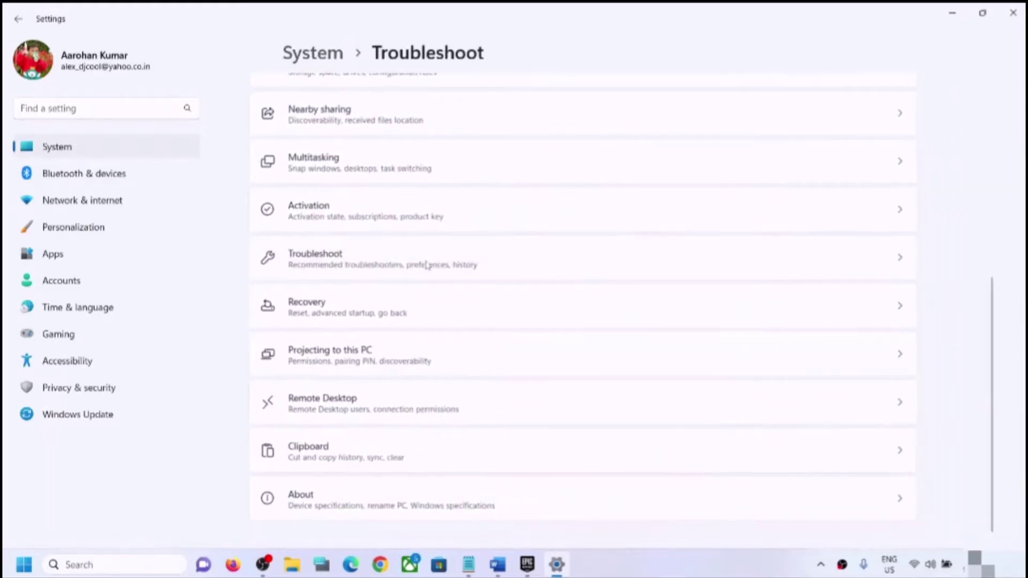
pyautogui.click(354, 224)
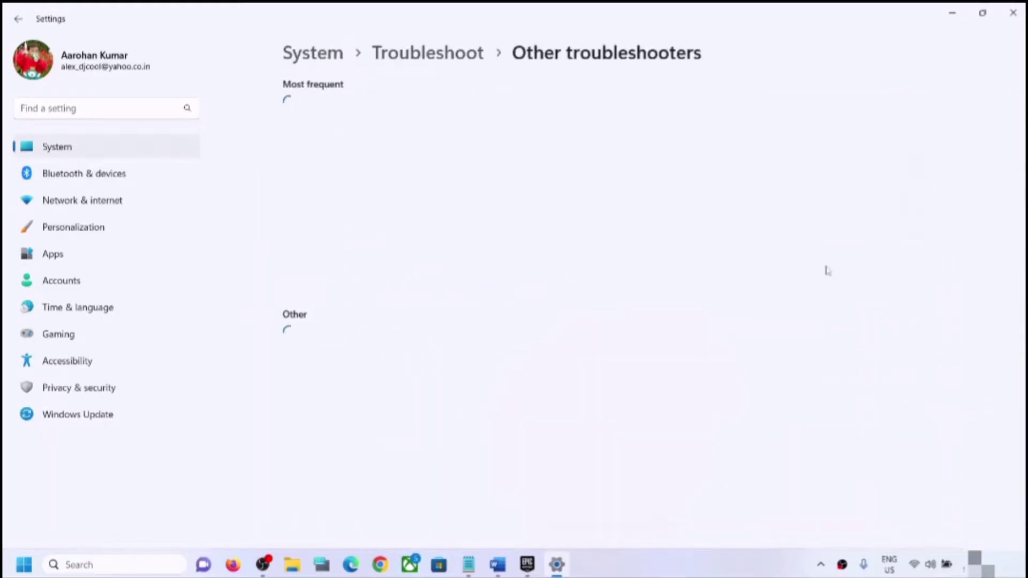
pyautogui.scroll(-3, 438, 327)
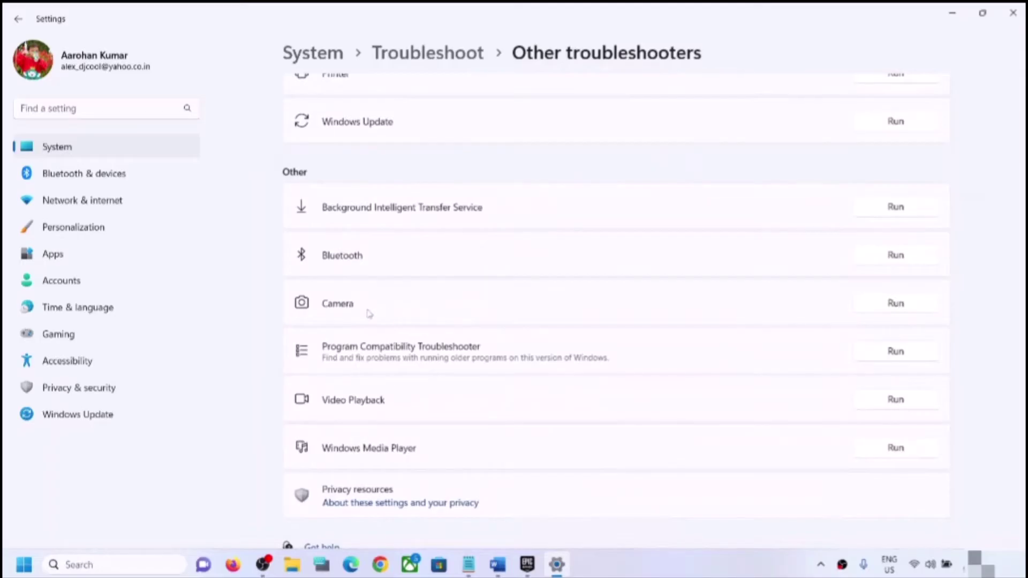
# - Run the Camera troubleshooter and answer Yes to the consent question about automated diagnostics
pyautogui.click(913, 313)
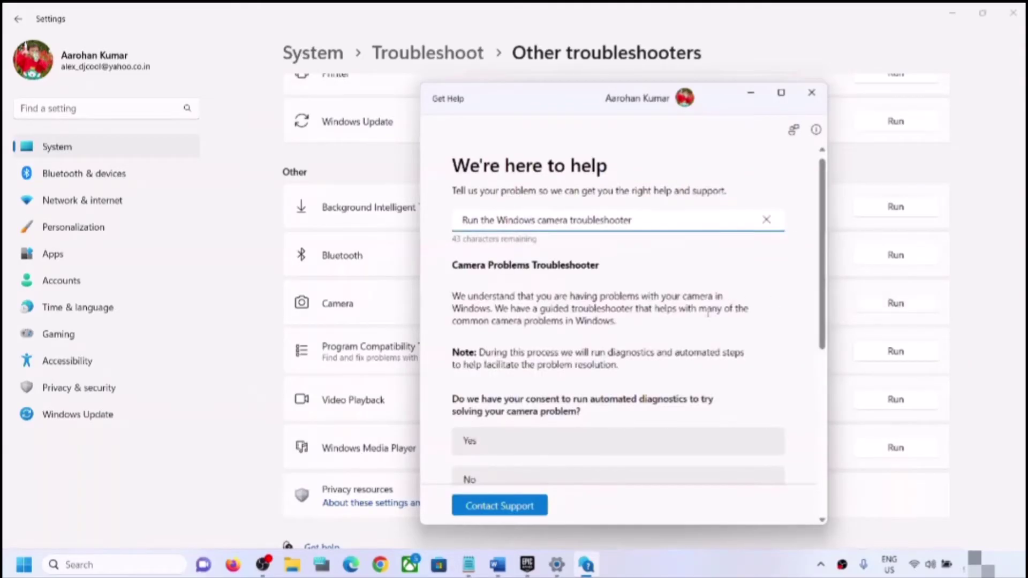
pyautogui.scroll(-2, 696, 331)
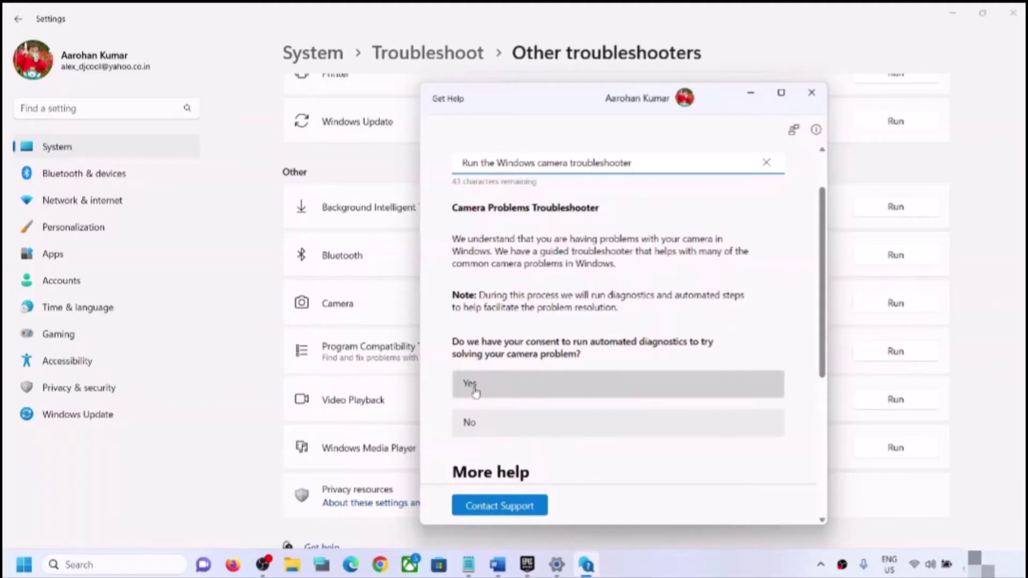
pyautogui.click(523, 391)
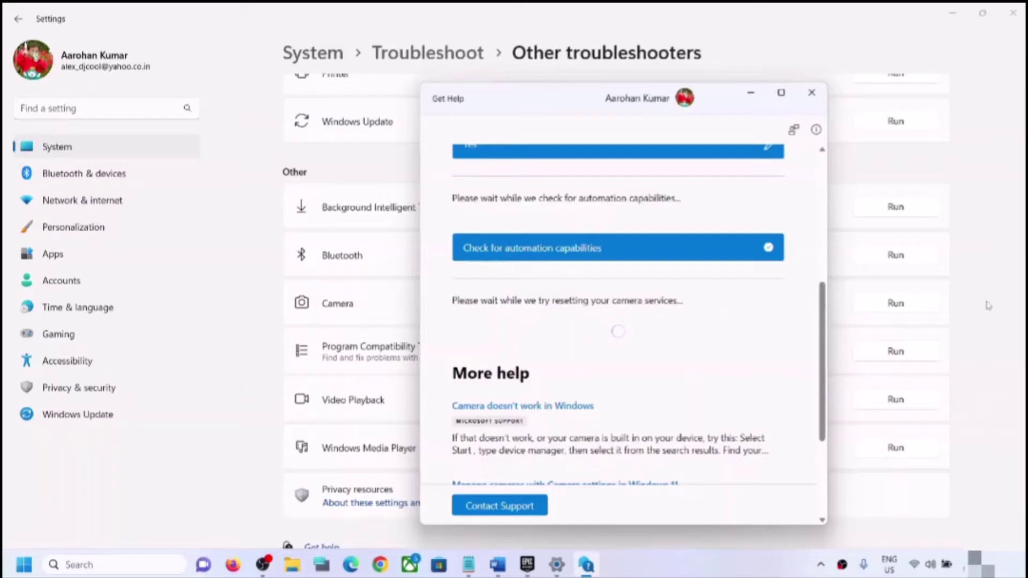
# - Return to the Word notes and read step 4 about resetting the camera app
pyautogui.click(497, 565)
pyautogui.moveTo(615, 375); pyautogui.dragTo(451, 360)
pyautogui.scroll(-3, 329, 360)
pyautogui.scroll(1, 329, 360)
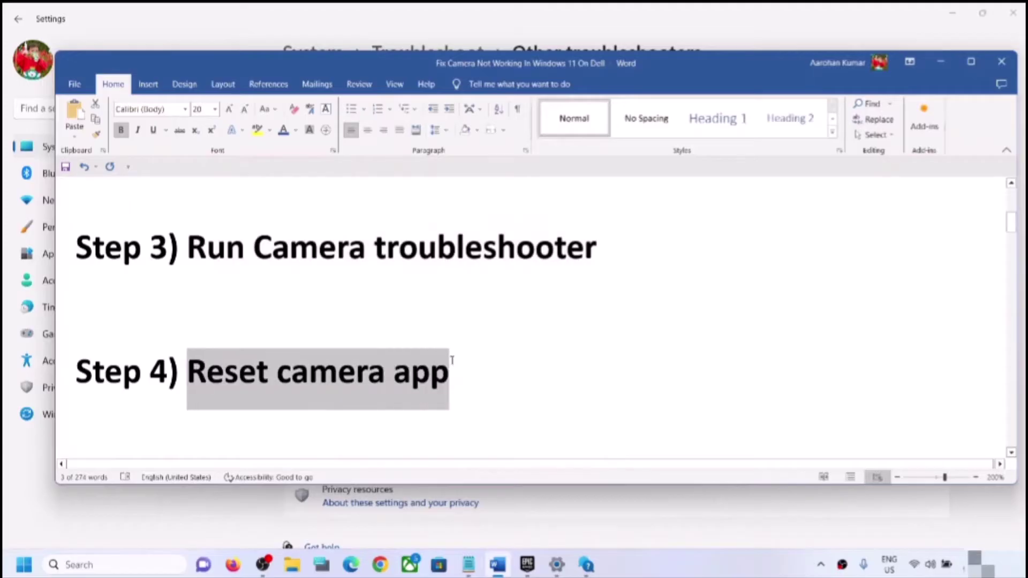
# - Search Windows for the Camera app, open its app settings, and repair it
pyautogui.click(133, 565)
pyautogui.write('amera')
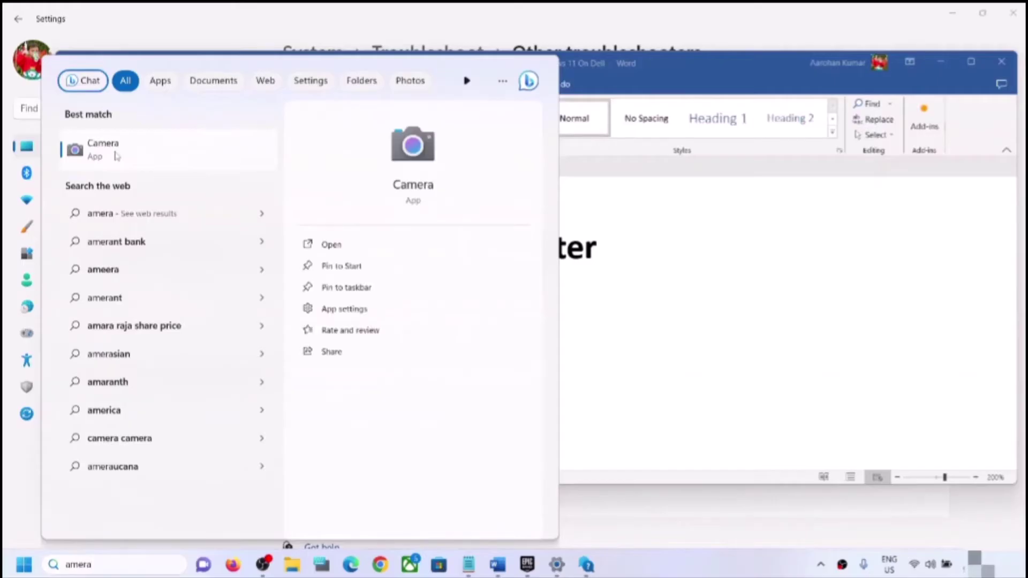
pyautogui.rightClick(116, 156)
pyautogui.click(163, 219)
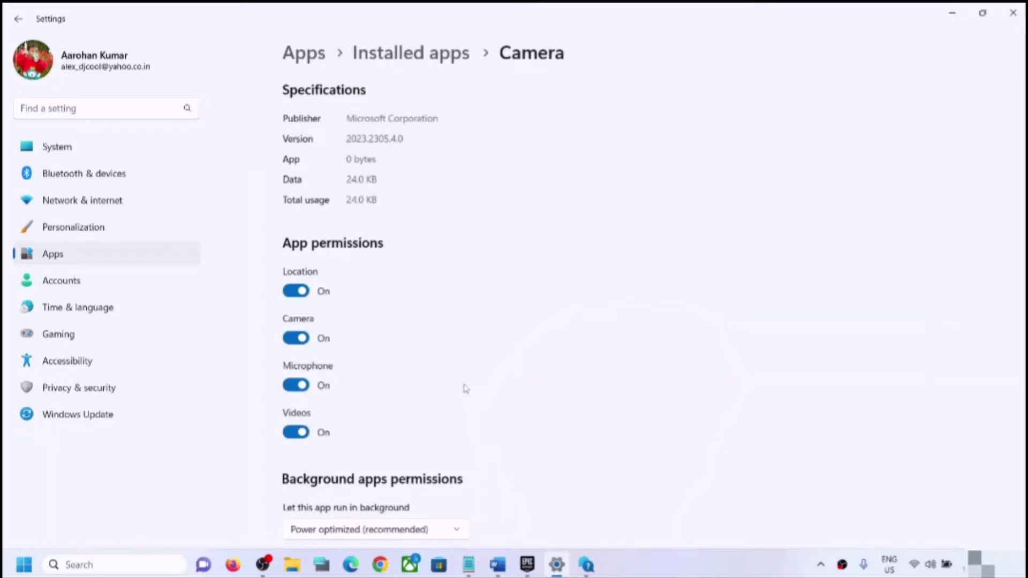
pyautogui.scroll(-10, 466, 389)
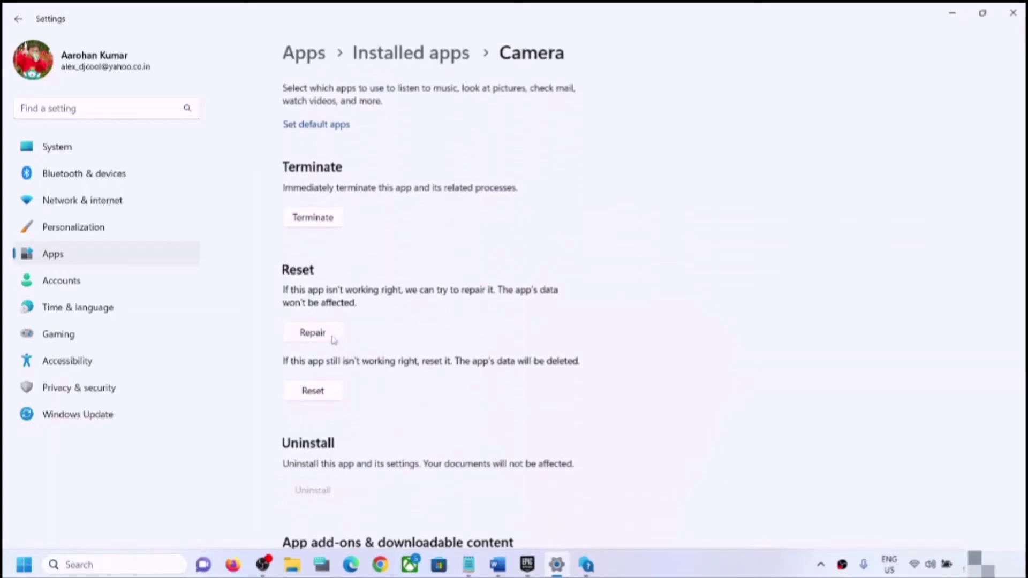
pyautogui.click(314, 333)
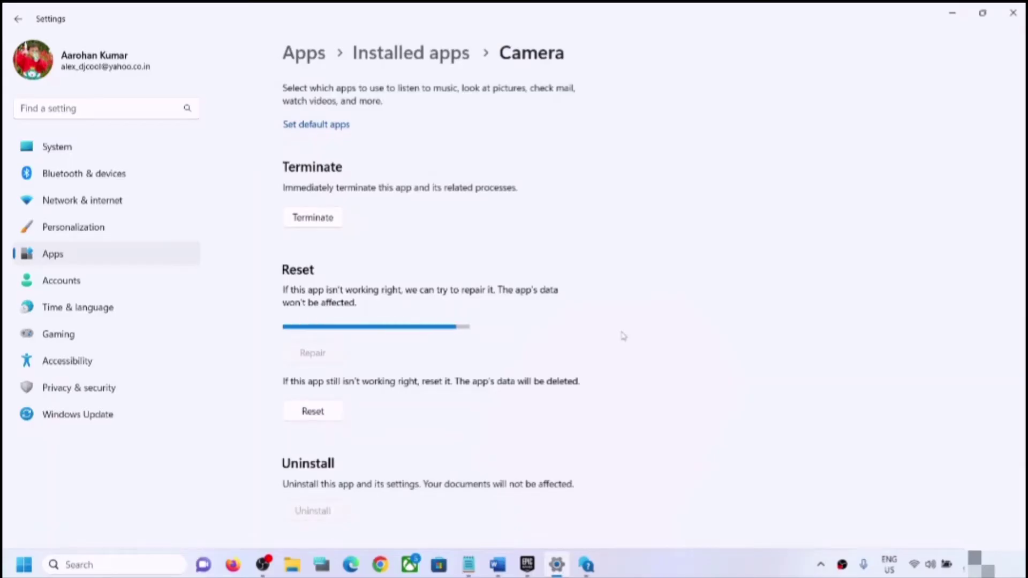
# - Reset the Camera app with its data and read step 5 of the Word notes about disabling and enabling the camera
pyautogui.click(310, 390)
pyautogui.click(380, 355)
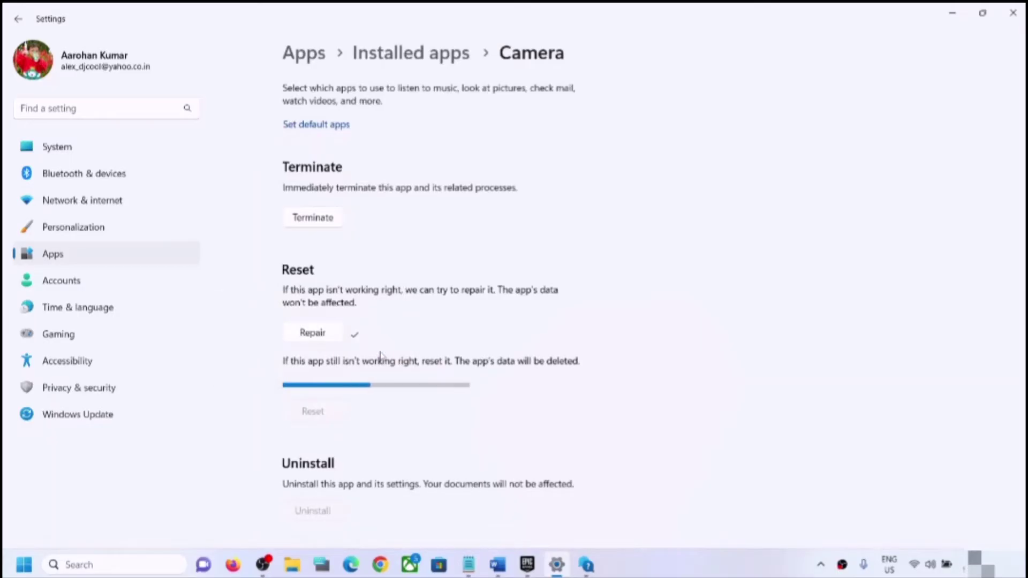
pyautogui.click(497, 565)
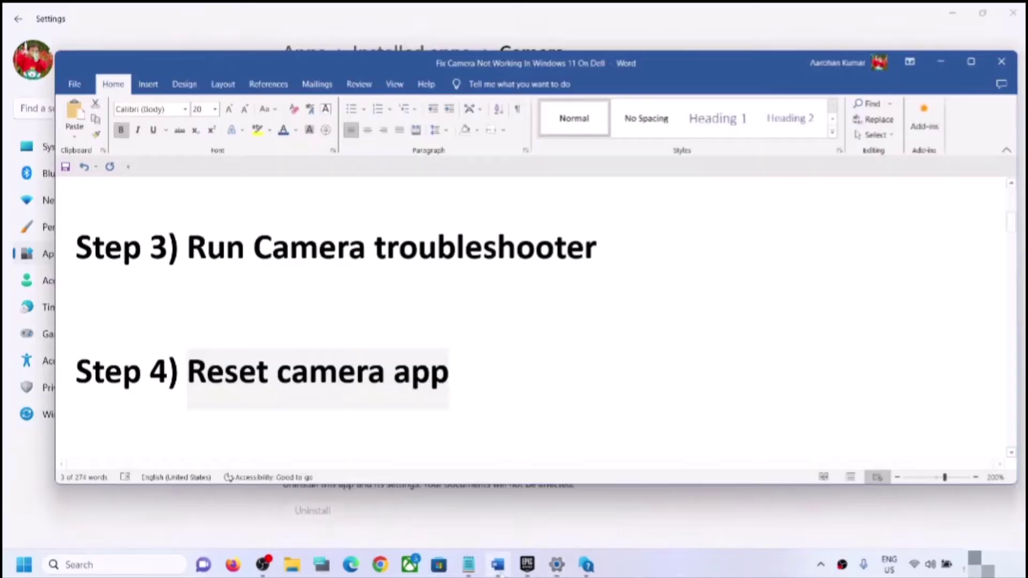
pyautogui.scroll(-2, 402, 378)
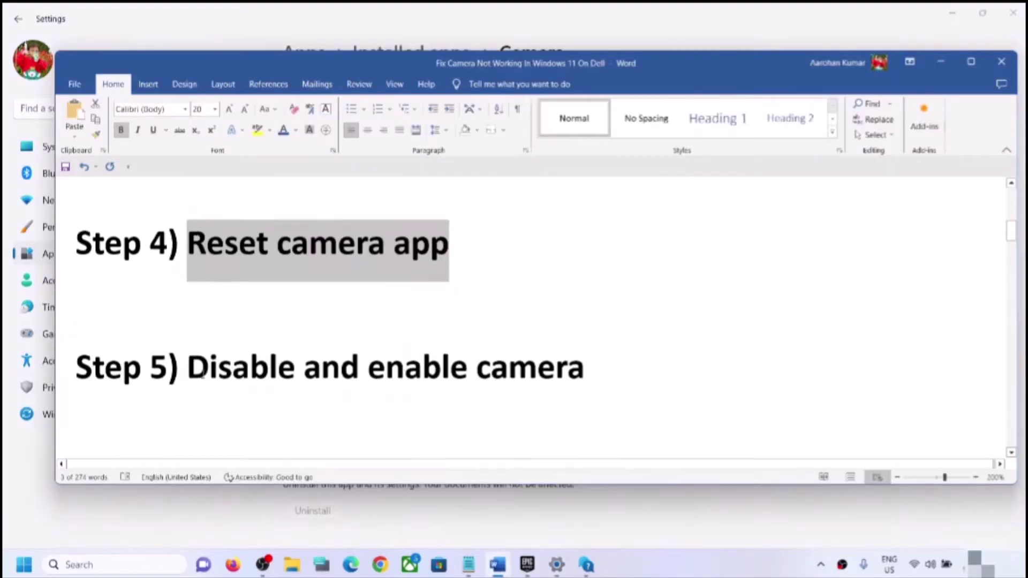
pyautogui.moveTo(221, 374); pyautogui.dragTo(588, 372)
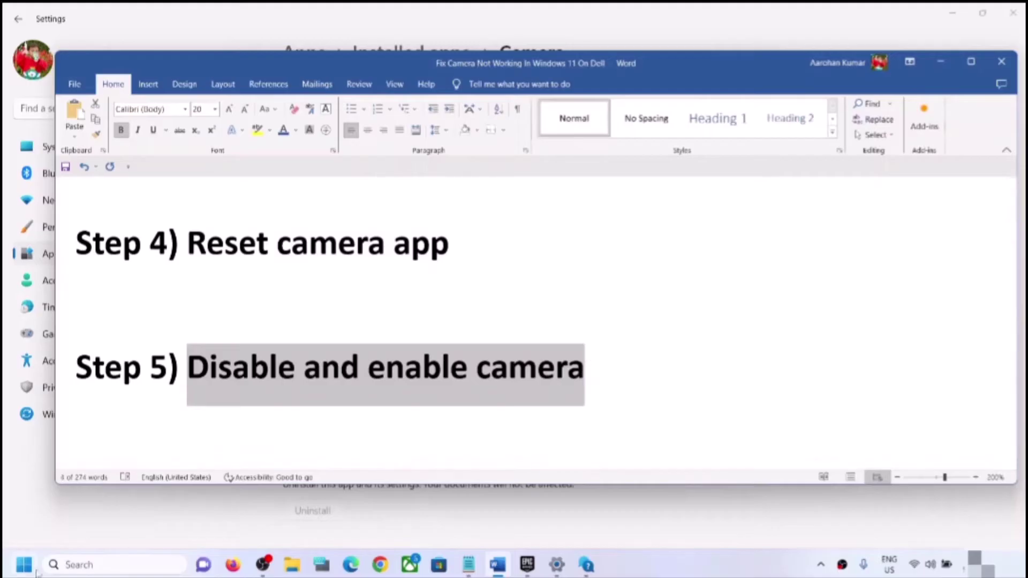
# - Open Device Manager, move its window clear of the notes' edge, and expand the Cameras category
pyautogui.rightClick(24, 564)
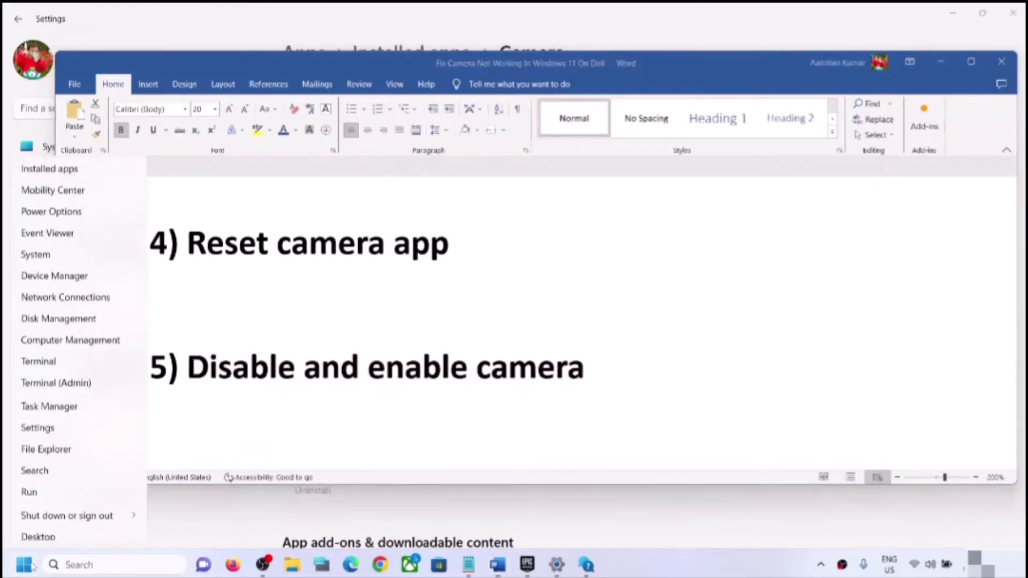
pyautogui.click(35, 271)
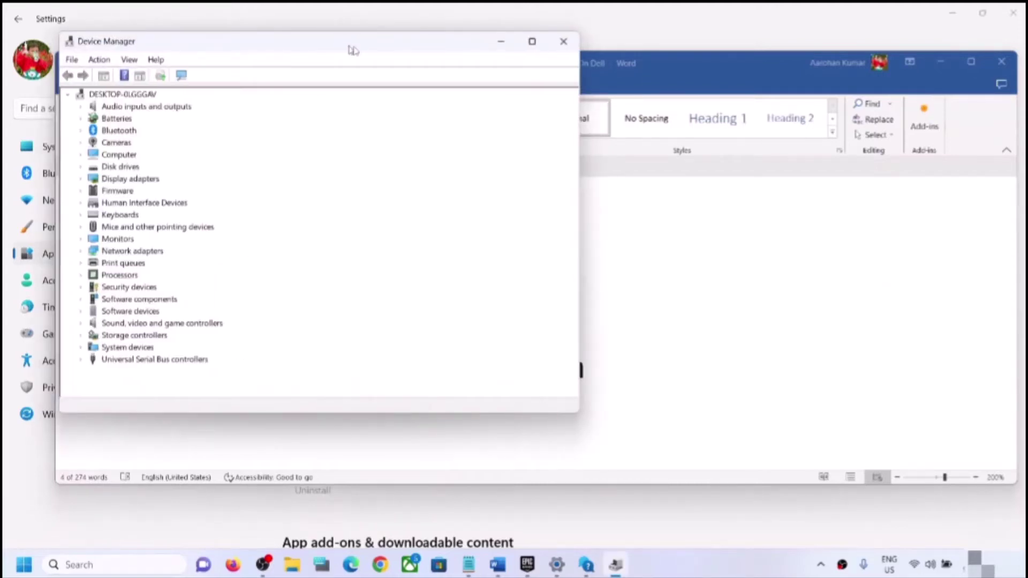
pyautogui.moveTo(344, 45); pyautogui.dragTo(544, 99)
pyautogui.click(278, 197)
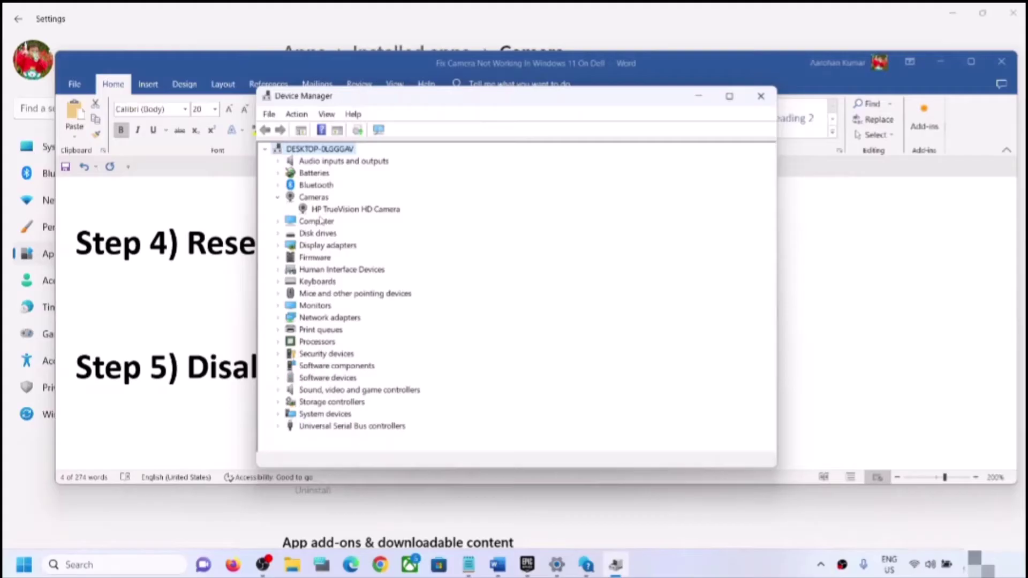
# - Disable the HP TrueVision HD Camera device and confirm the prompt
pyautogui.click(347, 210)
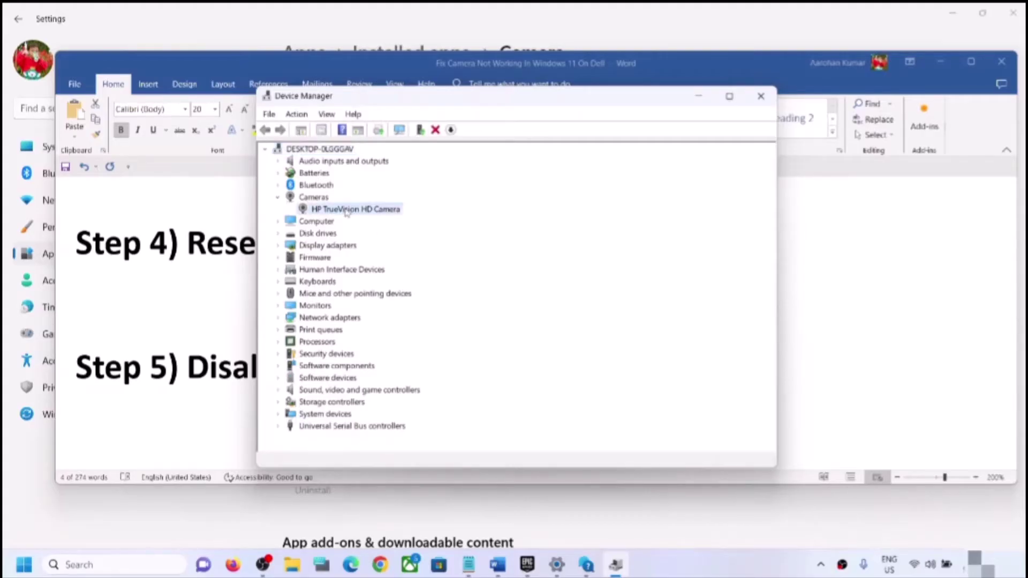
pyautogui.rightClick(347, 211)
pyautogui.click(403, 239)
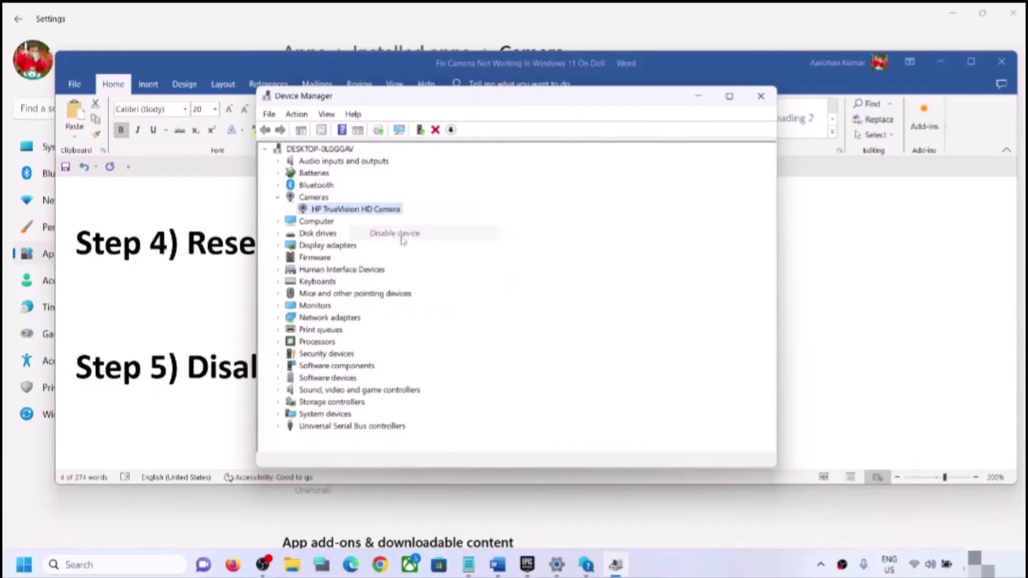
pyautogui.click(557, 305)
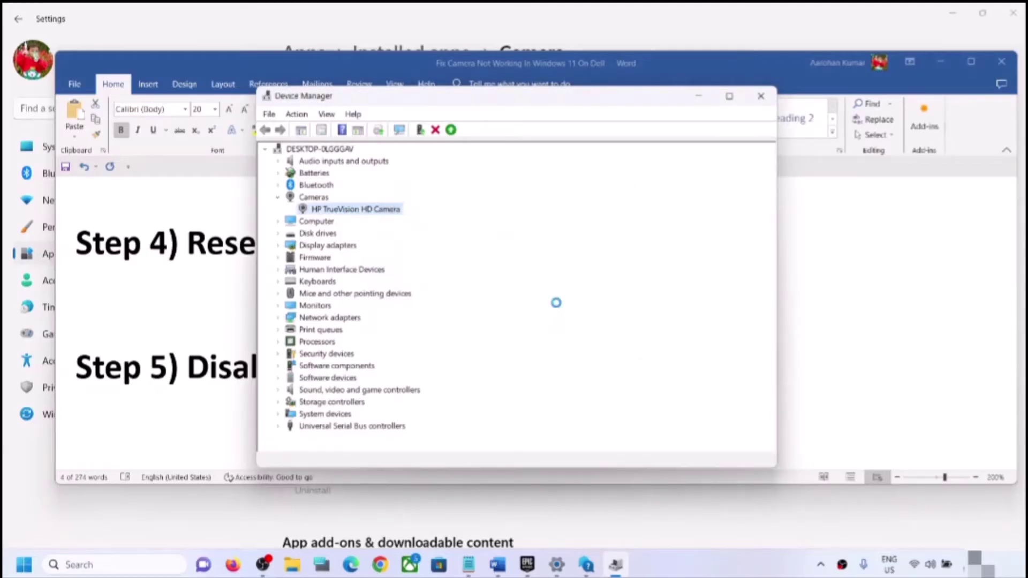
# - Enable the HP TrueVision HD Camera device again and close Device Manager
pyautogui.rightClick(332, 217)
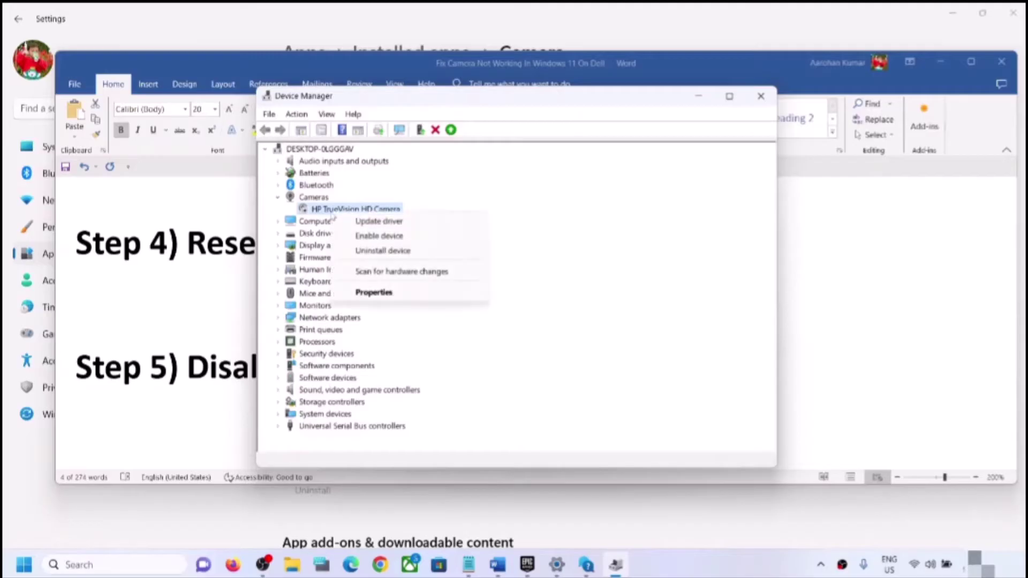
pyautogui.click(394, 237)
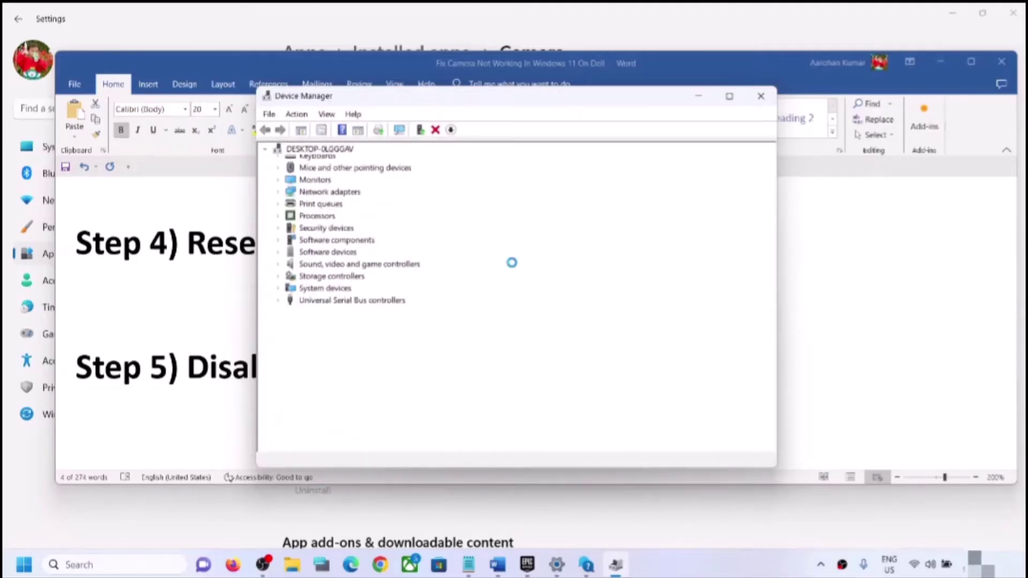
pyautogui.click(760, 96)
# - Read step 6 of the notes about allowing camera and browser access in the antivirus program or disabling the antivirus
pyautogui.scroll(-1, 436, 331)
pyautogui.scroll(-2, 436, 336)
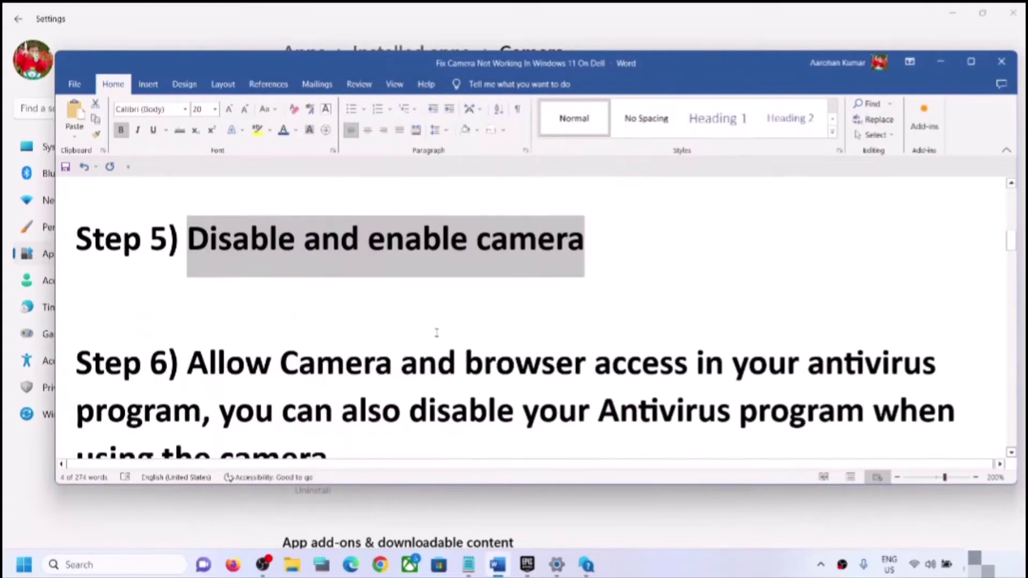
pyautogui.moveTo(204, 298); pyautogui.dragTo(194, 357)
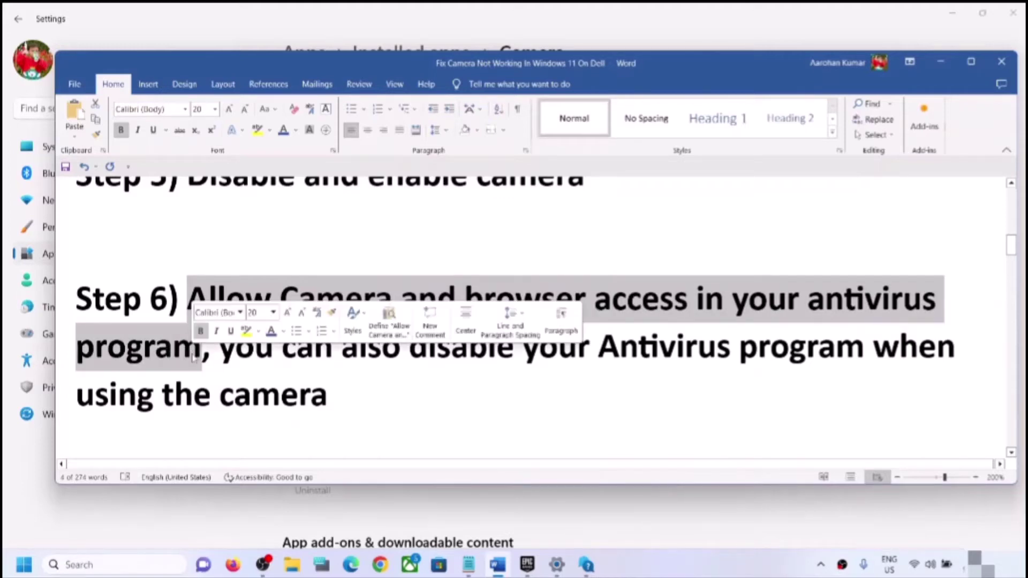
pyautogui.click(270, 360)
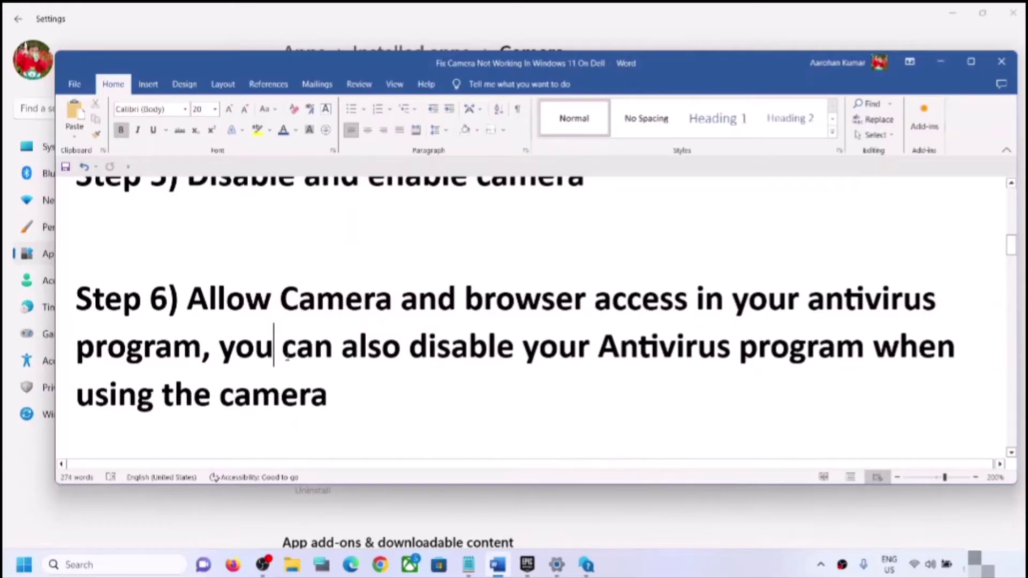
pyautogui.moveTo(809, 301); pyautogui.dragTo(219, 332)
pyautogui.moveTo(188, 299); pyautogui.dragTo(202, 348)
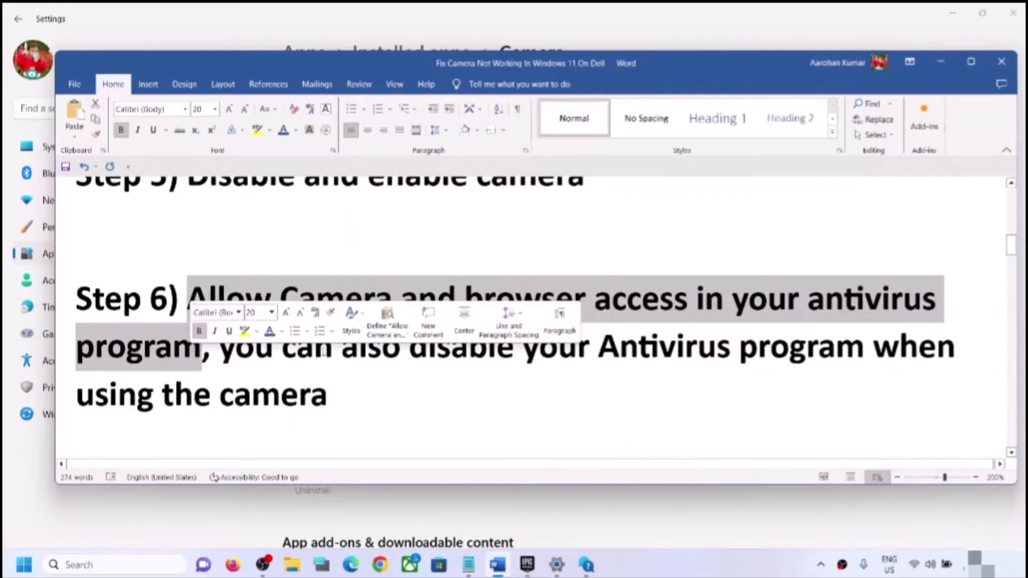
pyautogui.click(294, 349)
pyautogui.moveTo(219, 348); pyautogui.dragTo(328, 397)
pyautogui.click(211, 396)
pyautogui.moveTo(76, 396); pyautogui.dragTo(327, 396)
pyautogui.moveTo(219, 348); pyautogui.dragTo(738, 347)
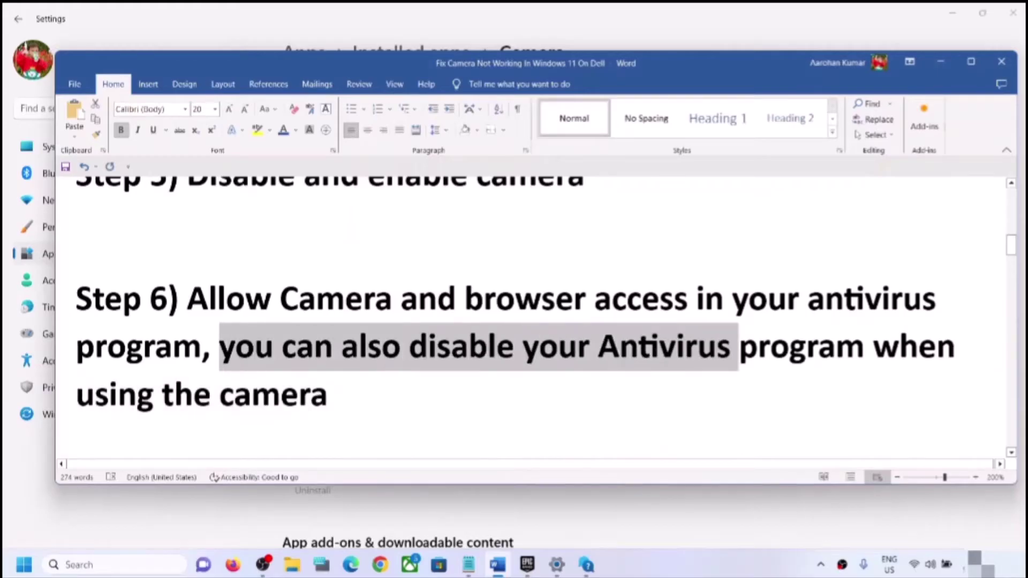
pyautogui.click(336, 347)
# - Read step 7 of the notes and highlight the folder path C:\Program Files\Realtek
pyautogui.scroll(-3, 336, 347)
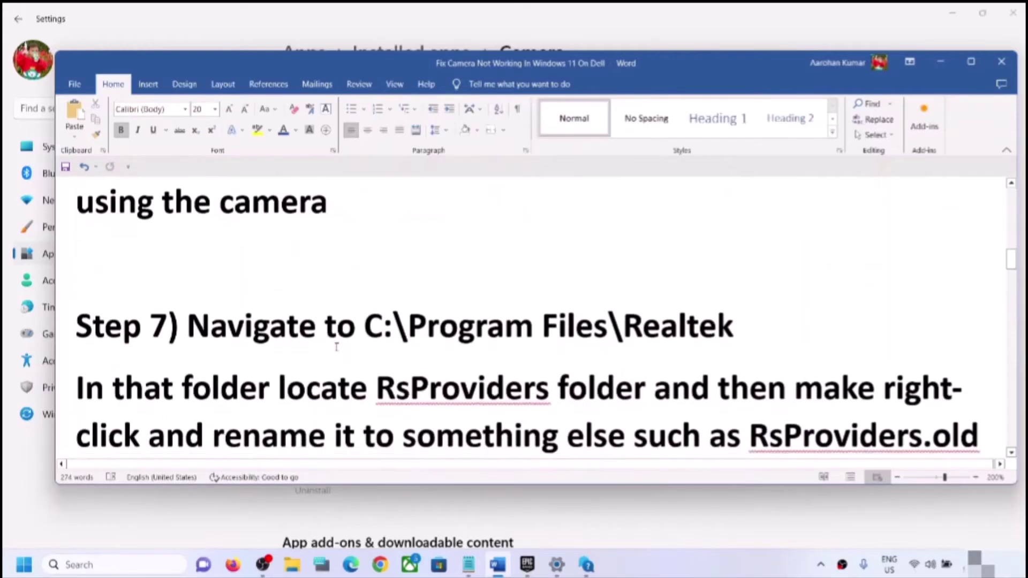
pyautogui.scroll(-1, 399, 288)
pyautogui.moveTo(375, 261); pyautogui.dragTo(733, 262)
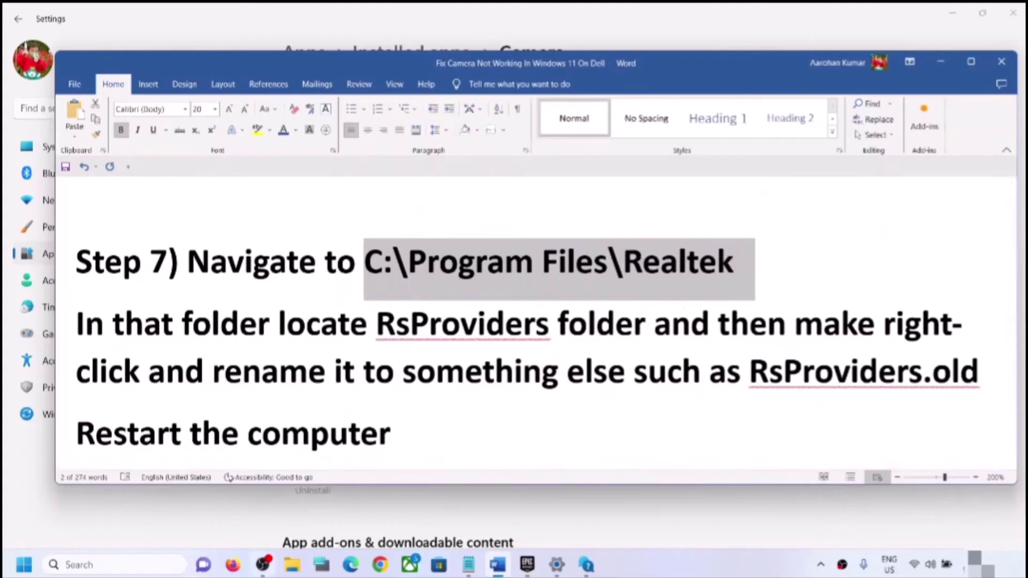
# - Switch to File Explorer and go to the folder C:\Program Files\Realtek
pyautogui.click(292, 567)
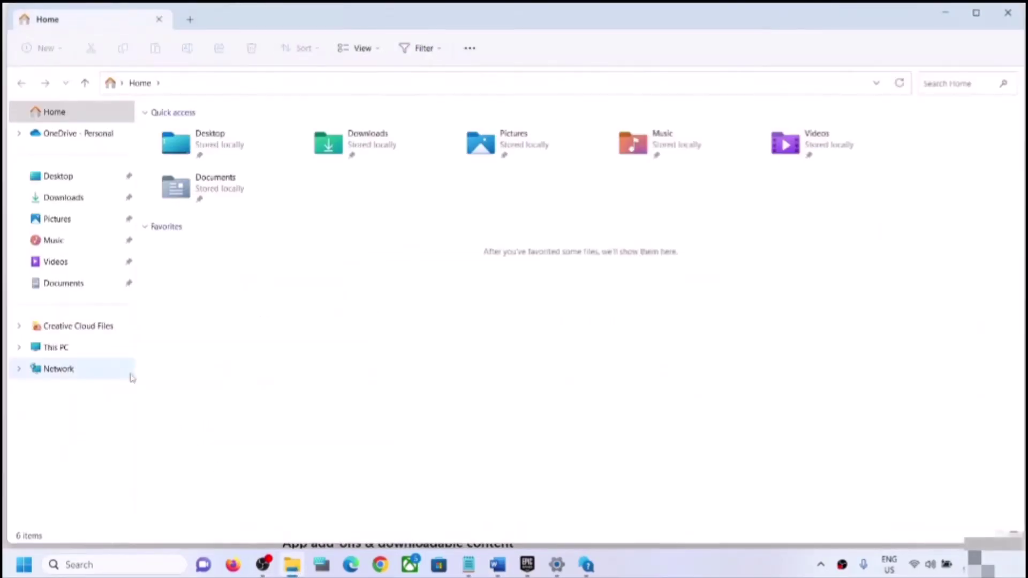
pyautogui.click(53, 349)
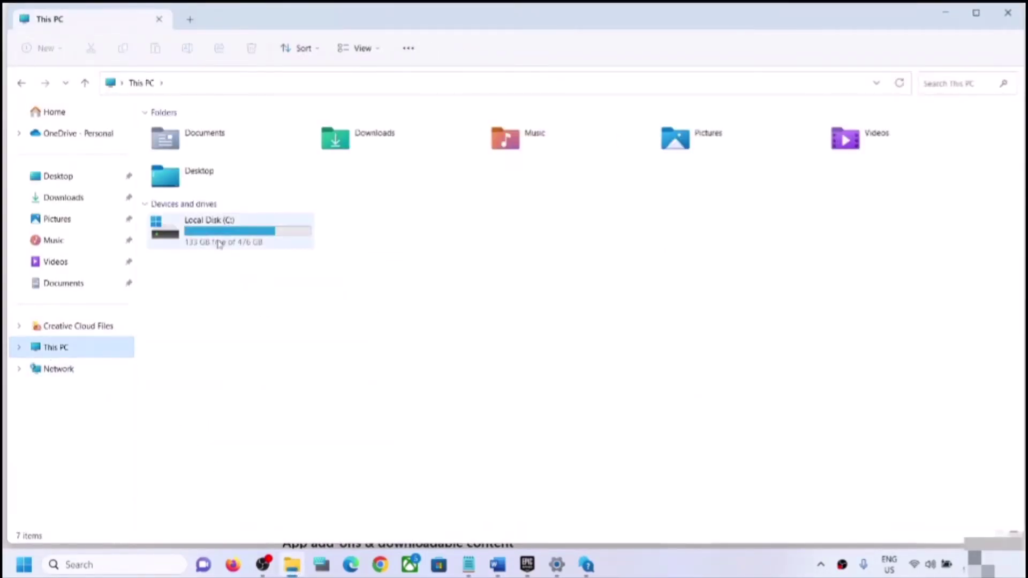
pyautogui.doubleClick(219, 244)
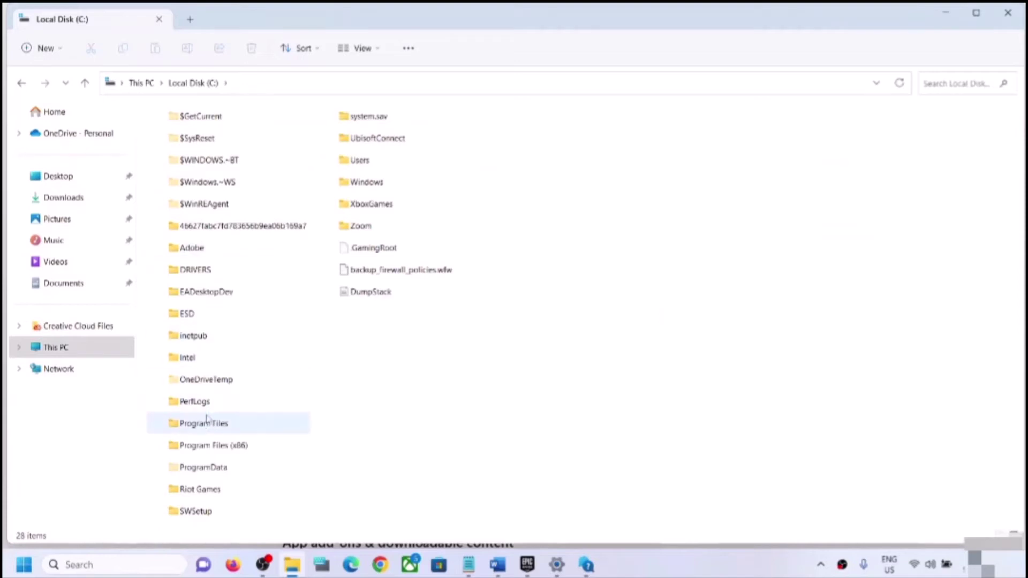
pyautogui.click(203, 424)
pyautogui.doubleClick(216, 425)
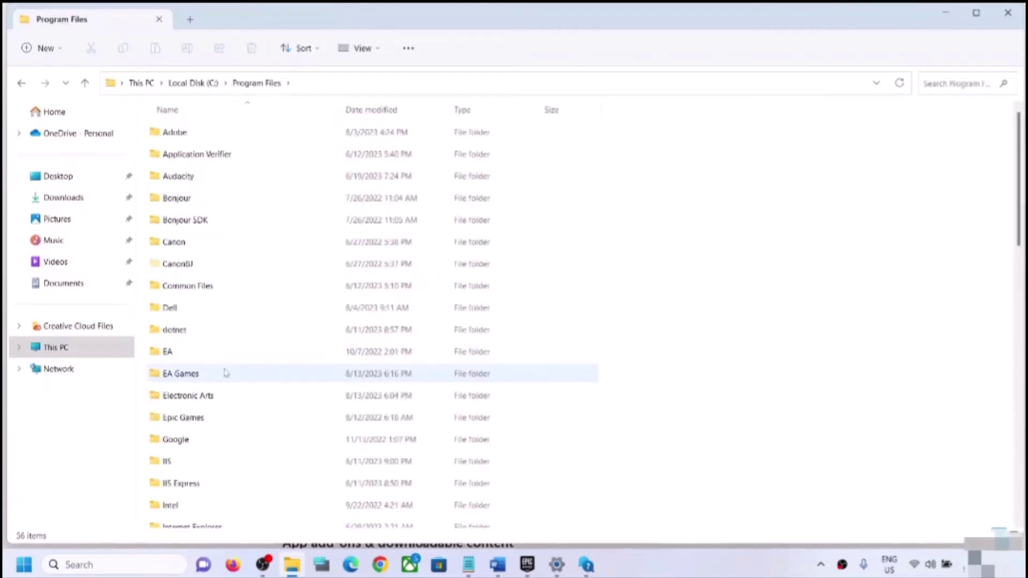
pyautogui.click(195, 375)
pyautogui.scroll(-10, 195, 375)
pyautogui.click(195, 190)
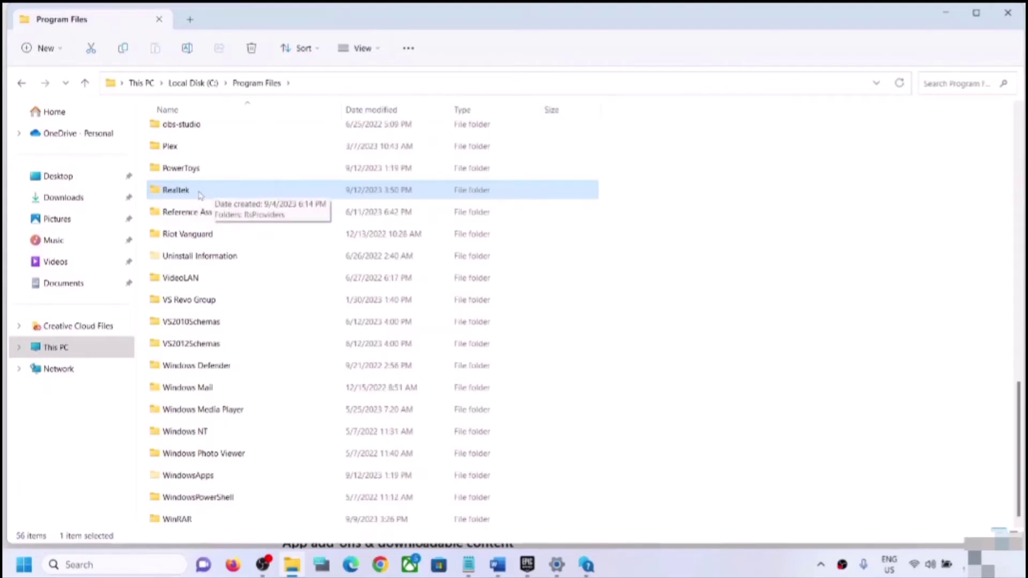
pyautogui.doubleClick(201, 194)
# - Rename the RsProviders folder to RsProviders.old and close File Explorer
pyautogui.click(171, 136)
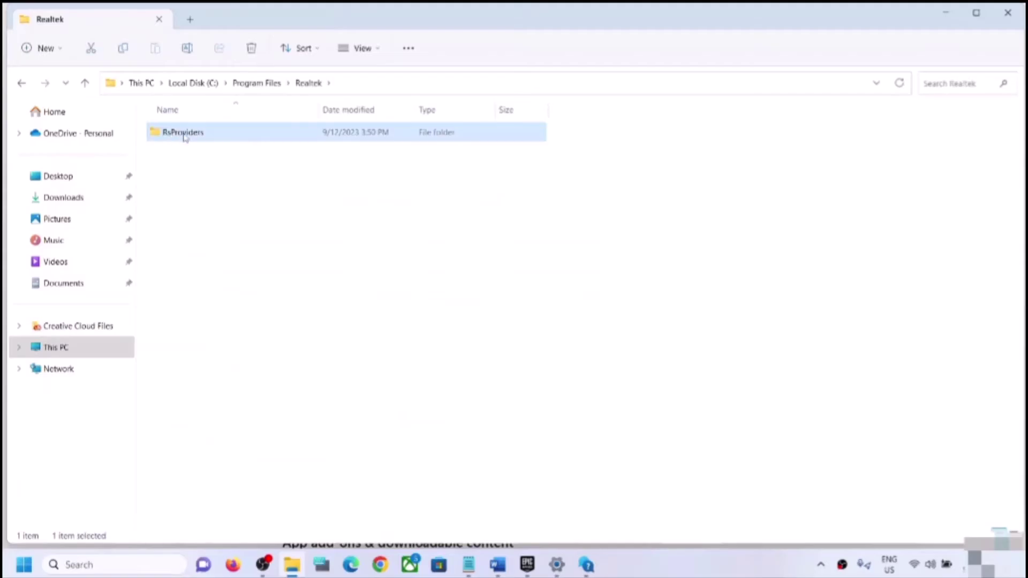
pyautogui.rightClick(197, 134)
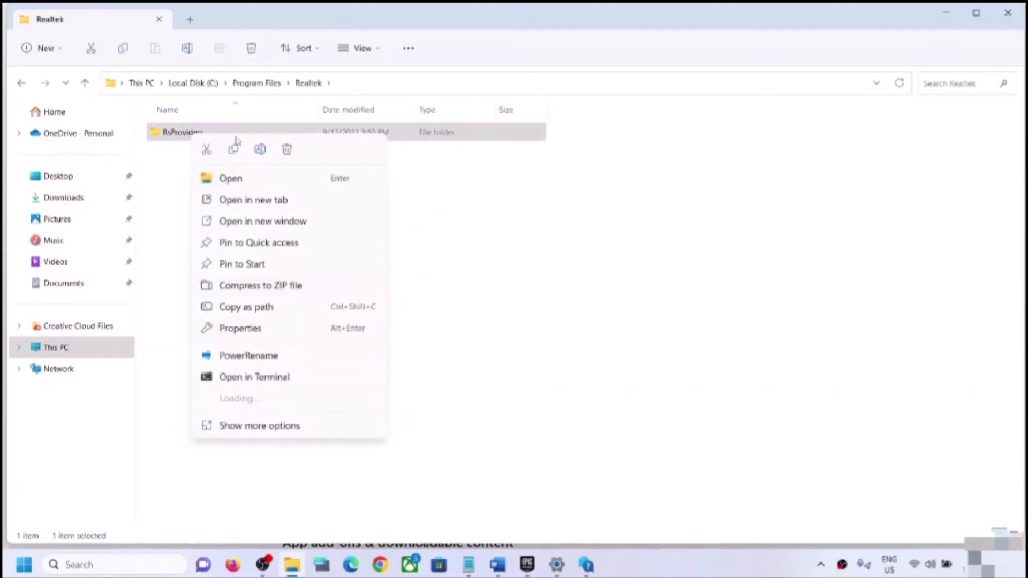
pyautogui.click(221, 152)
pyautogui.click(214, 133)
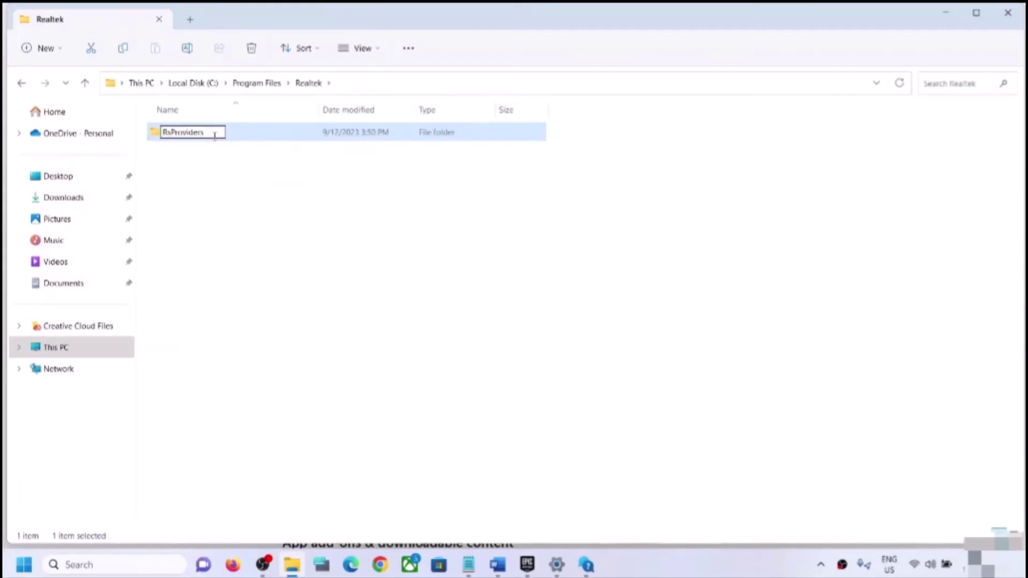
pyautogui.write('.old')
pyautogui.click(987, 39)
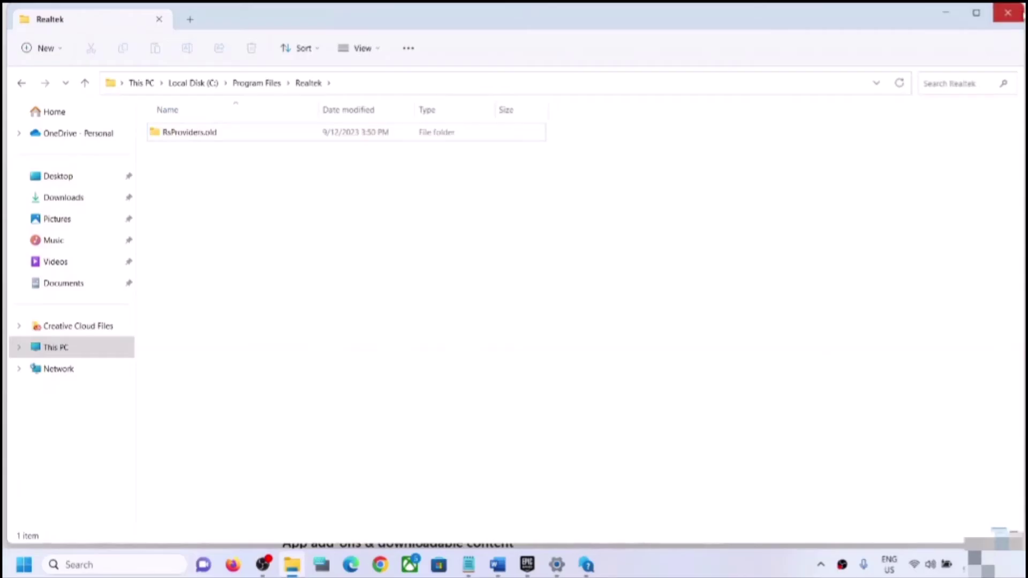
pyautogui.click(1007, 13)
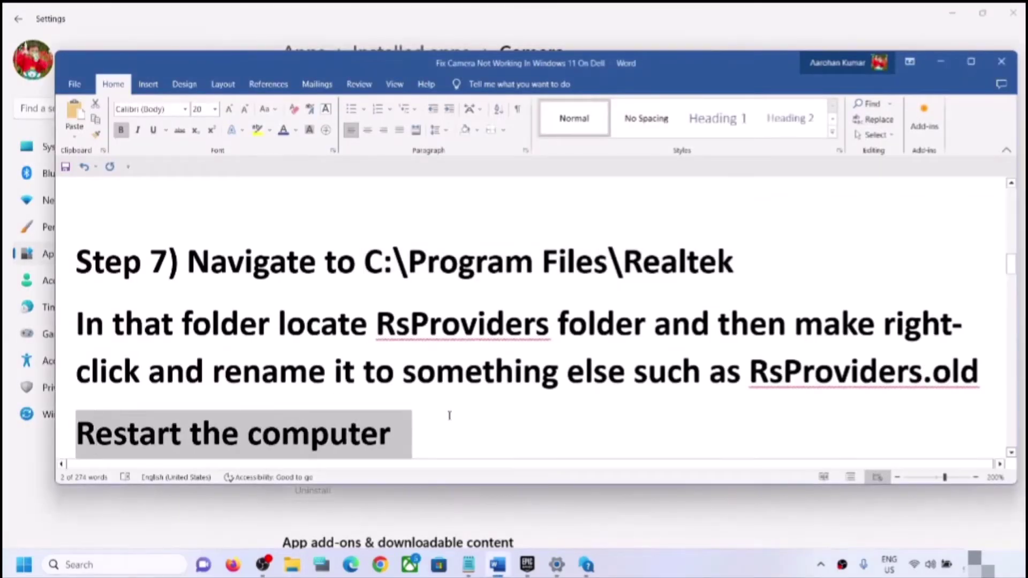
# - Look up the computer's Restart option among the power choices without restarting, and return to the notes
pyautogui.press('super')
pyautogui.click(390, 525)
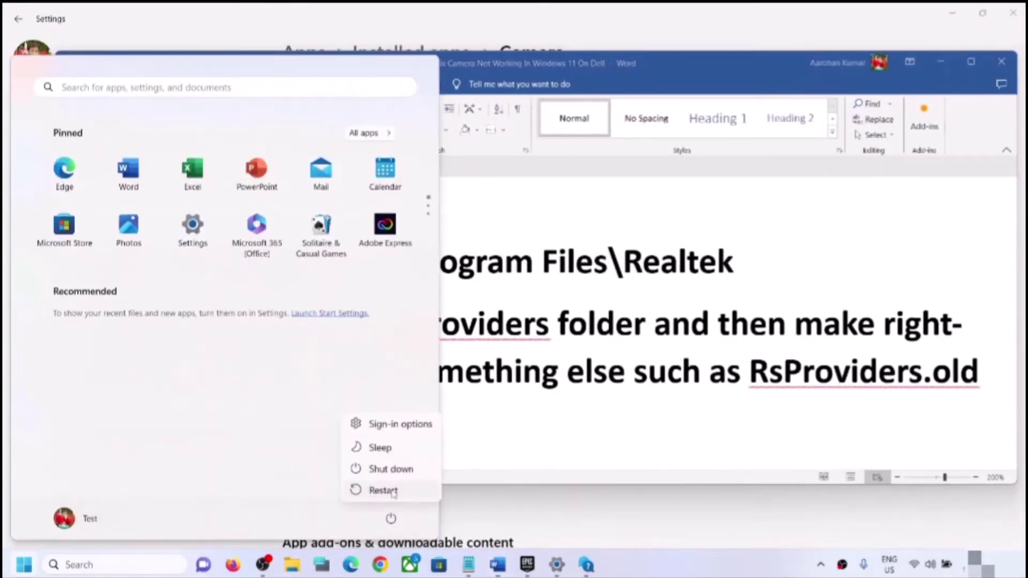
pyautogui.press('Escape')
pyautogui.click(643, 332)
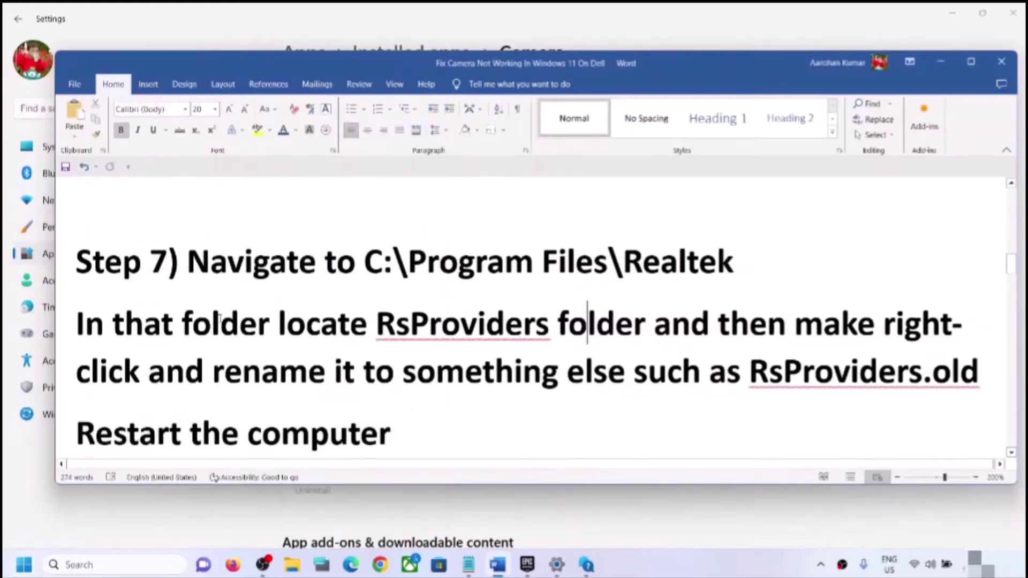
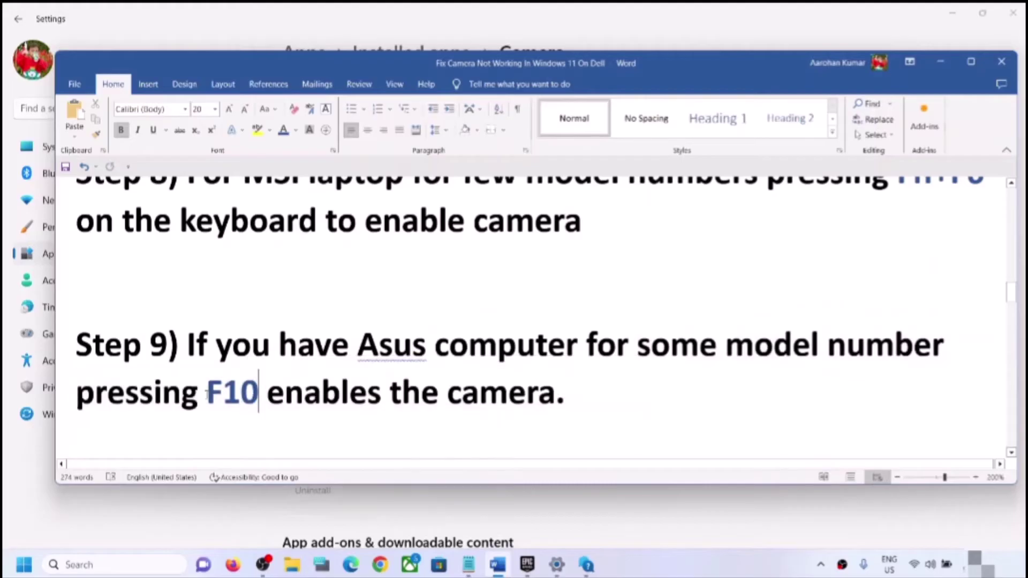
# - Read steps 9 and 10 of the notes about the Asus F10 camera key and the HP camera kill switch
pyautogui.click(225, 422)
pyautogui.moveTo(210, 397); pyautogui.dragTo(302, 396)
pyautogui.click(207, 394)
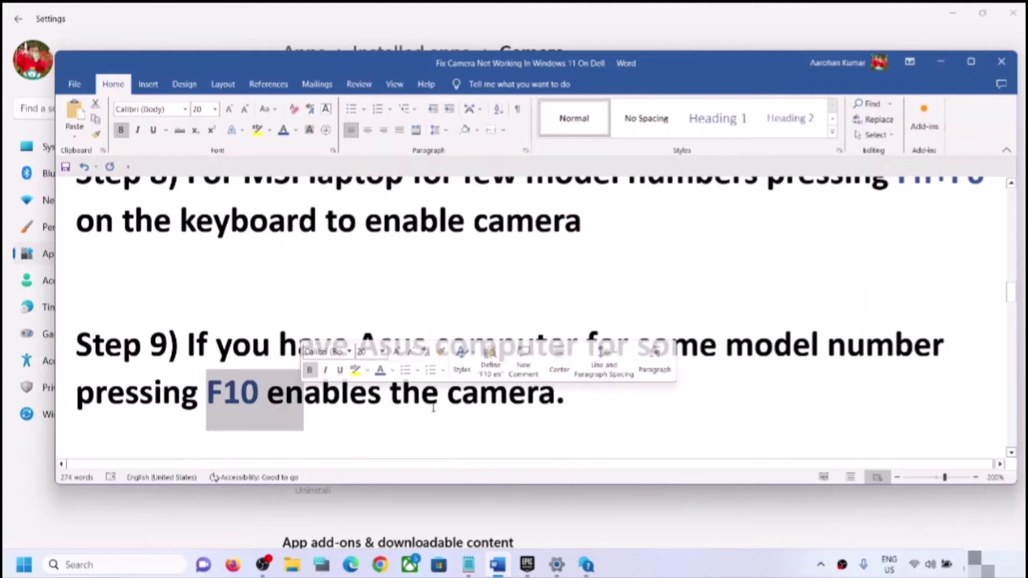
pyautogui.scroll(-5, 262, 405)
pyautogui.scroll(1, 263, 405)
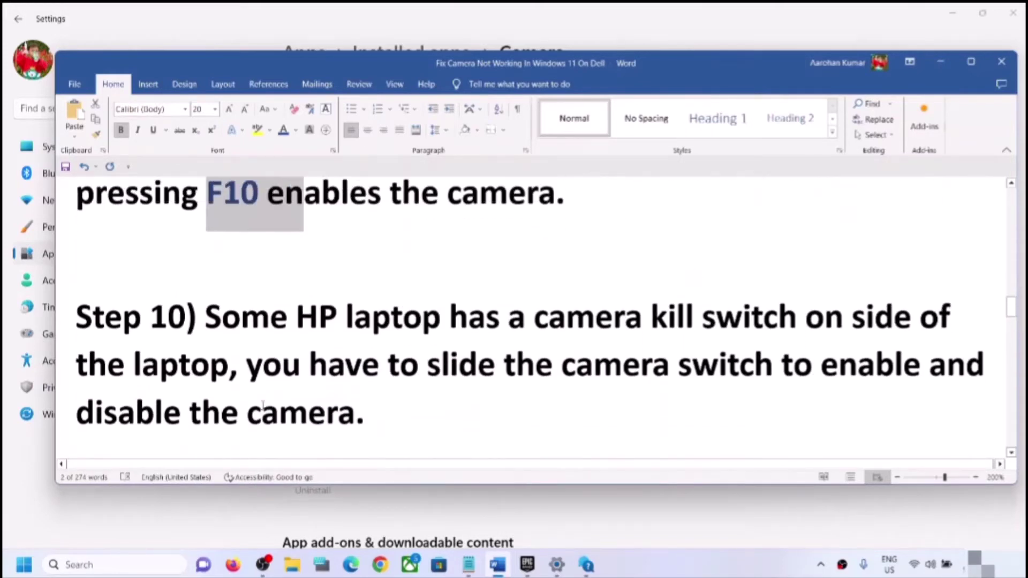
pyautogui.moveTo(296, 324); pyautogui.dragTo(534, 324)
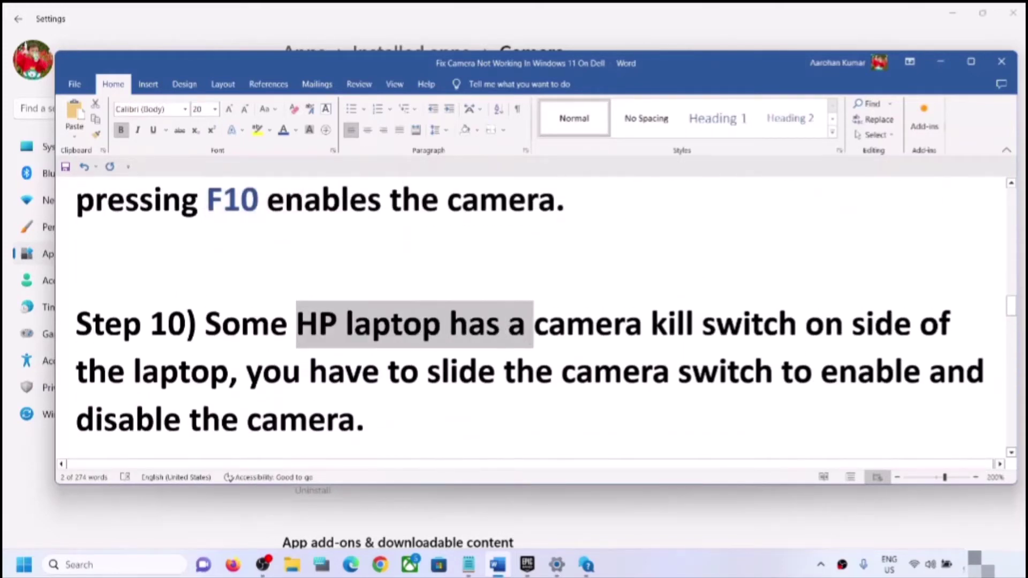
# - Read step 10 of the notes about sliding the camera kill switch on the side of some HP laptops
pyautogui.click(392, 360)
pyautogui.moveTo(205, 324); pyautogui.dragTo(448, 326)
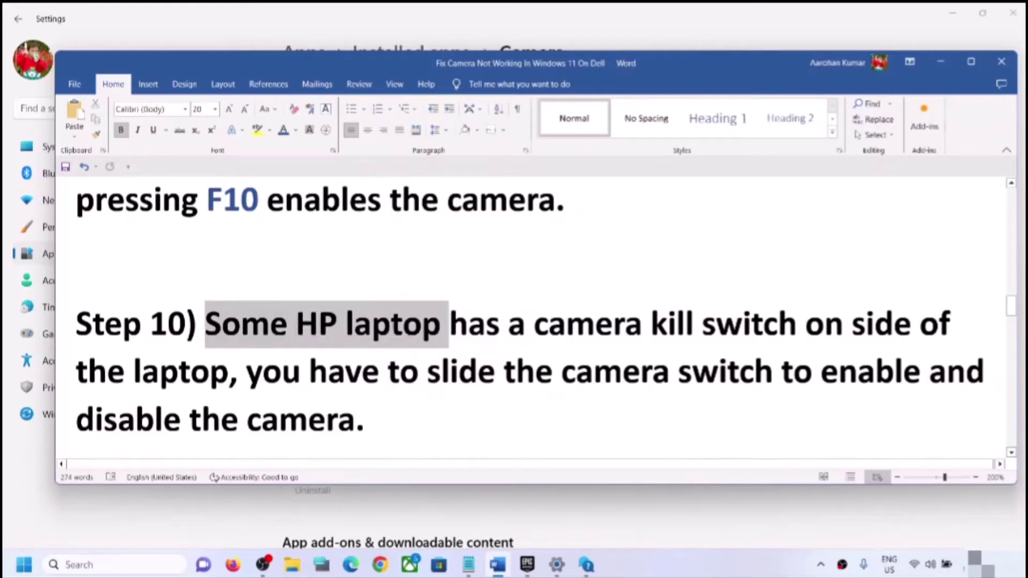
pyautogui.click(533, 352)
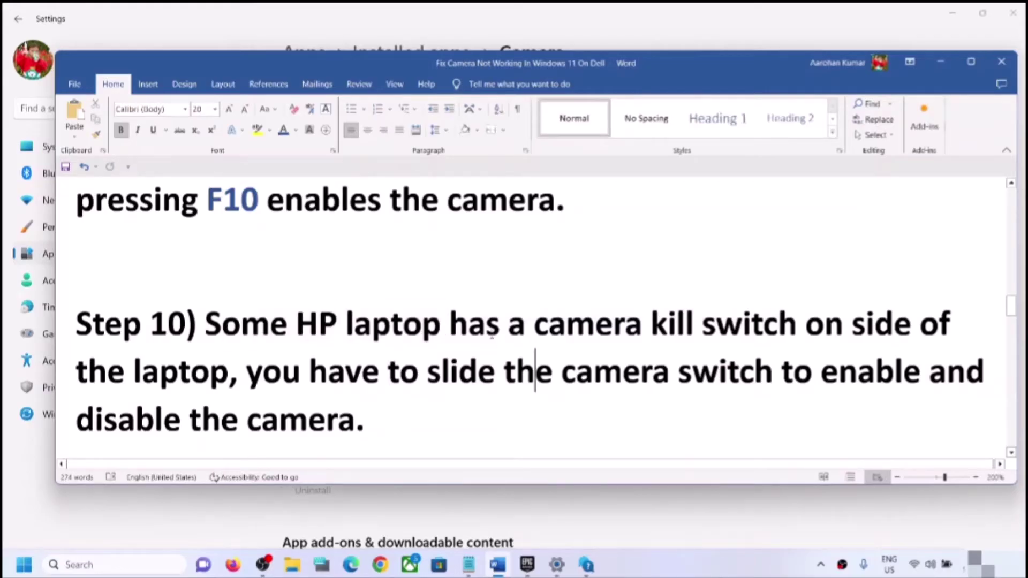
pyautogui.moveTo(535, 324); pyautogui.dragTo(240, 369)
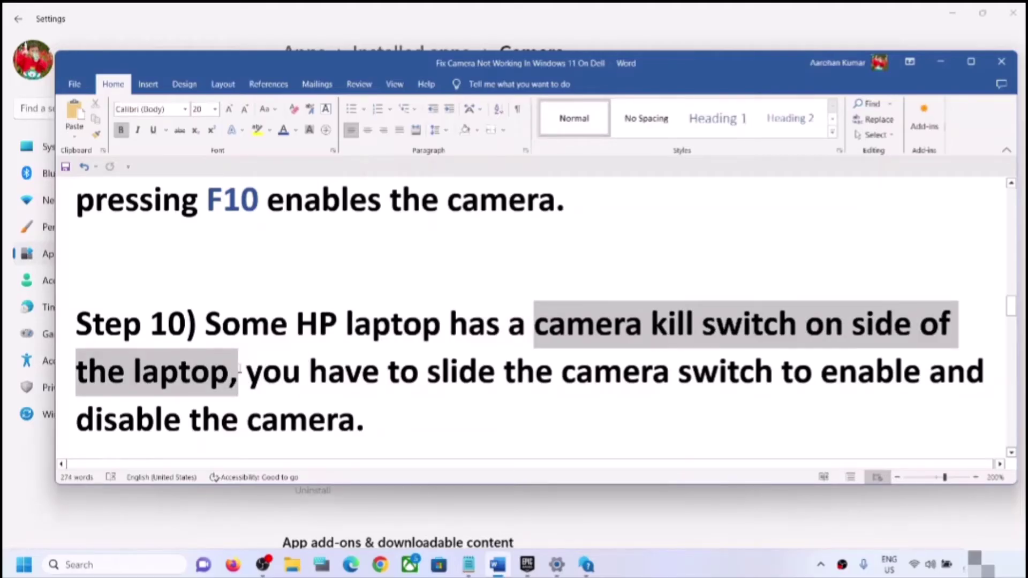
pyautogui.click(600, 407)
pyautogui.moveTo(537, 329); pyautogui.dragTo(804, 328)
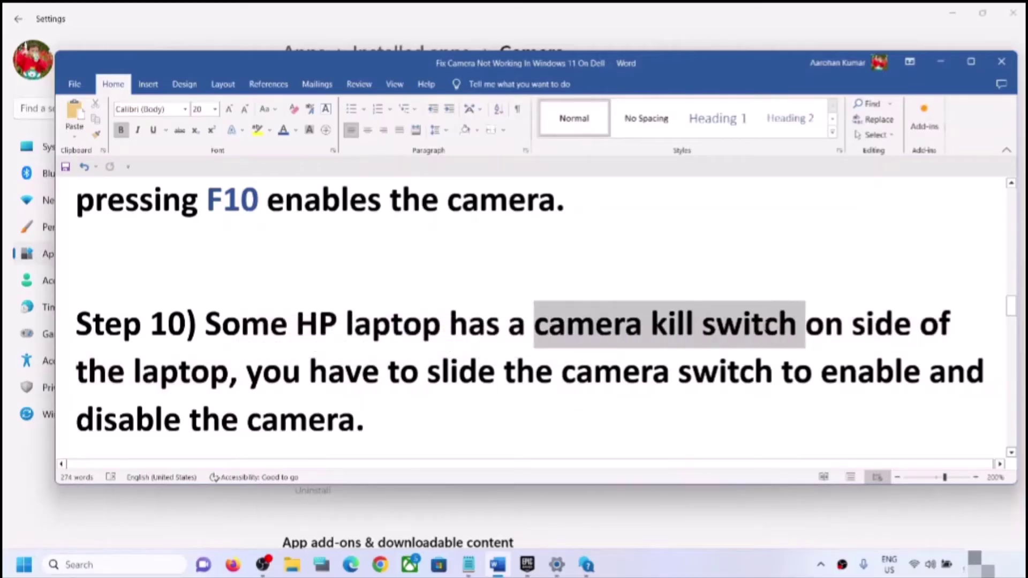
pyautogui.click(622, 369)
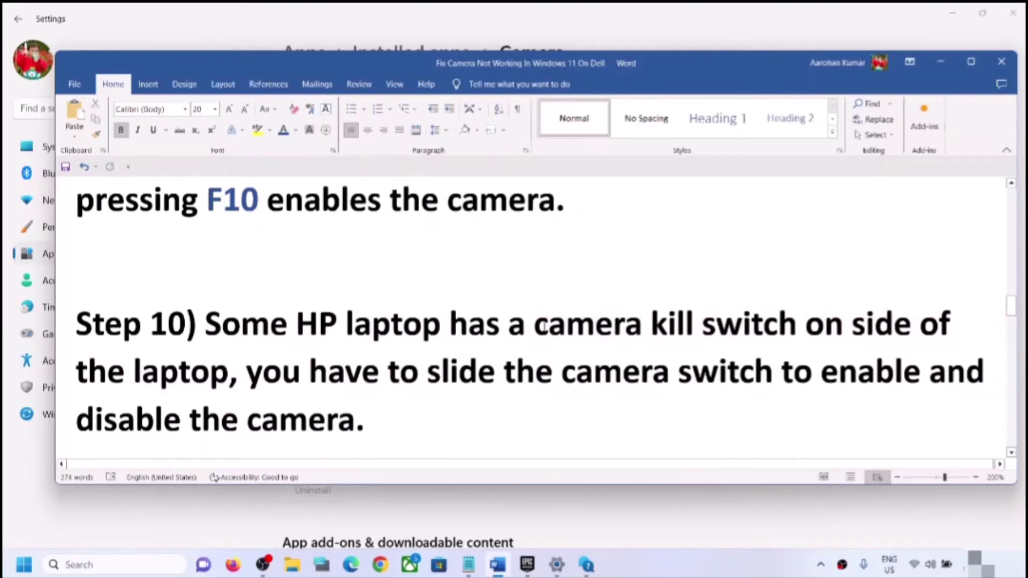
pyautogui.click(534, 324)
pyautogui.moveTo(534, 324); pyautogui.dragTo(740, 333)
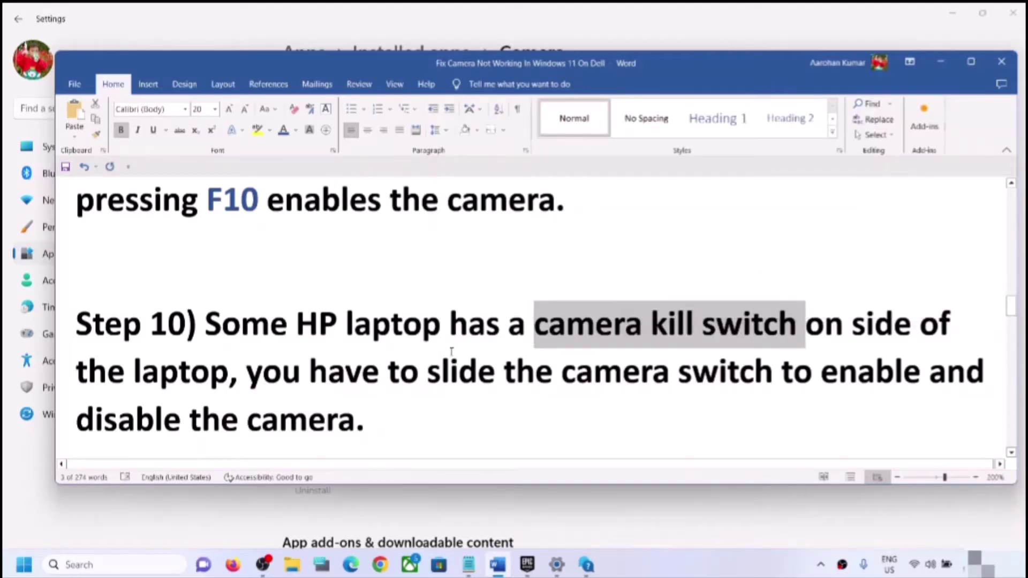
pyautogui.click(595, 323)
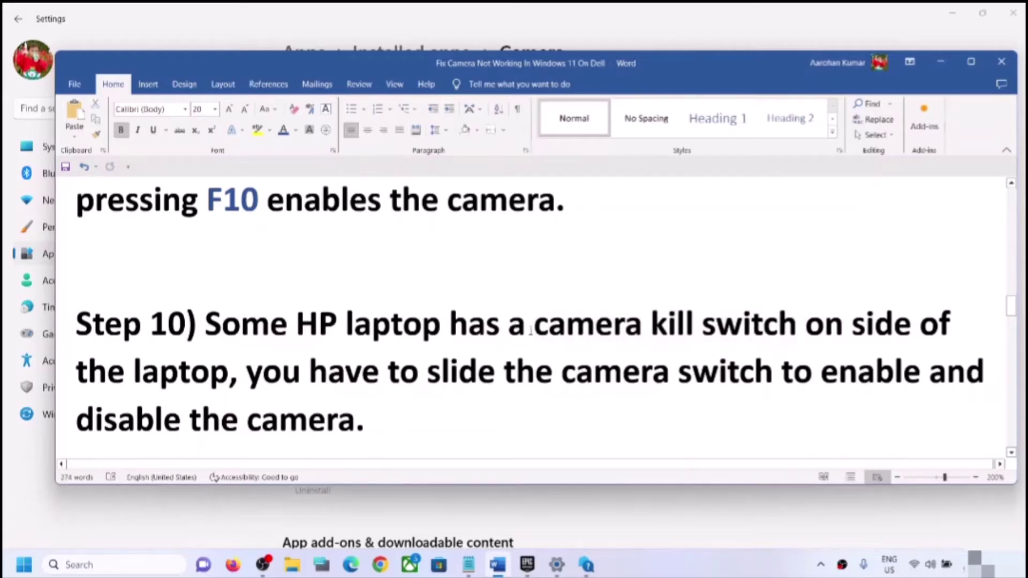
pyautogui.moveTo(534, 326); pyautogui.dragTo(851, 321)
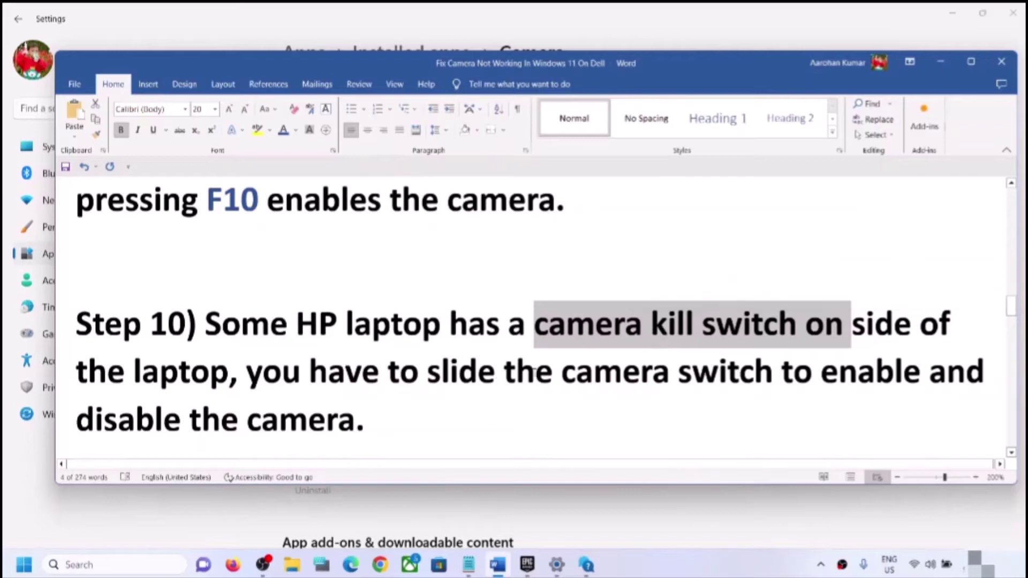
pyautogui.moveTo(388, 372); pyautogui.dragTo(717, 372)
pyautogui.moveTo(77, 423); pyautogui.dragTo(355, 423)
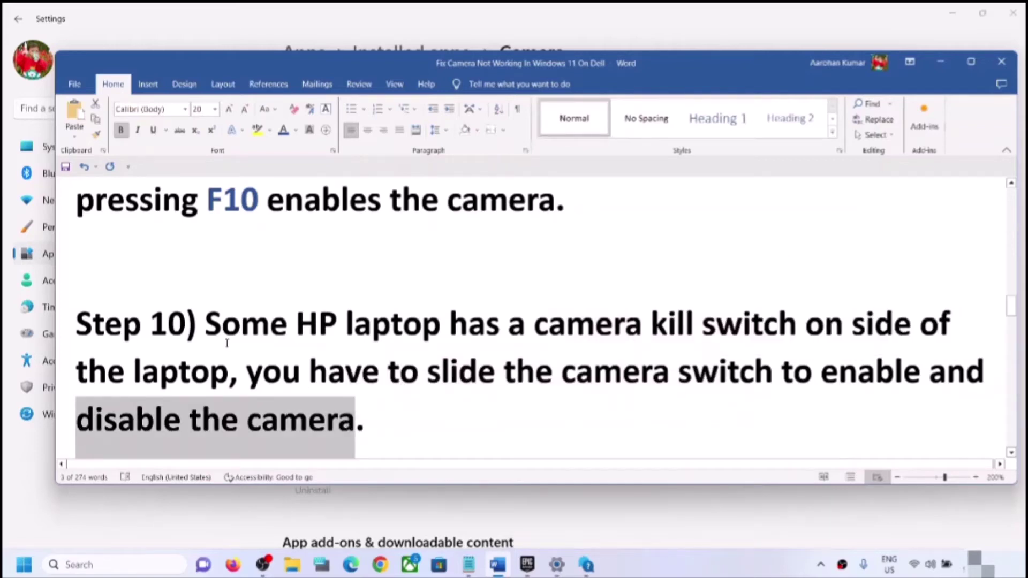
# - Read step 11 about the Lenovo F8 camera key and step 12 about updating the camera driver
pyautogui.scroll(-4, 280, 382)
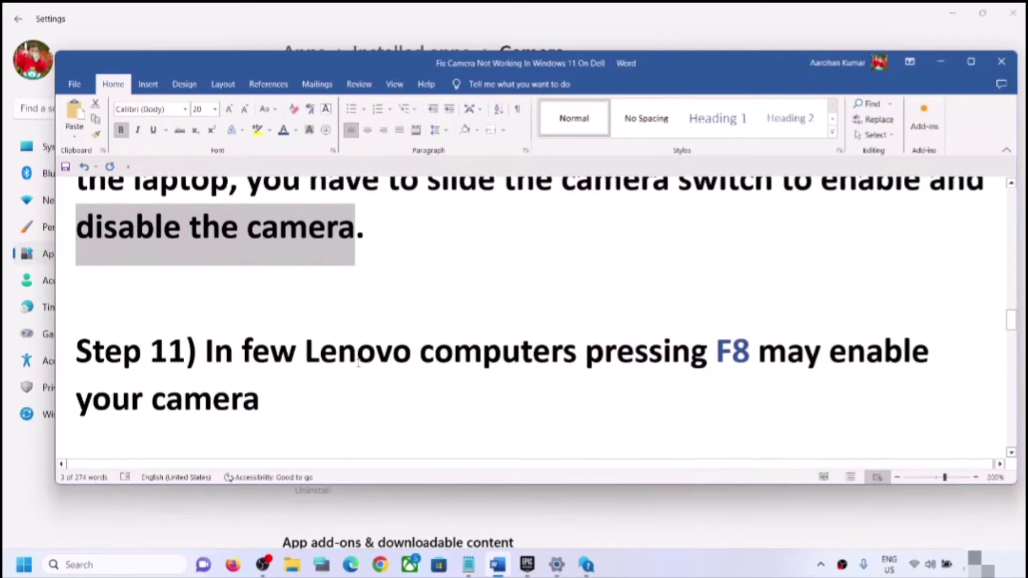
pyautogui.moveTo(304, 356); pyautogui.dragTo(751, 349)
pyautogui.click(731, 371)
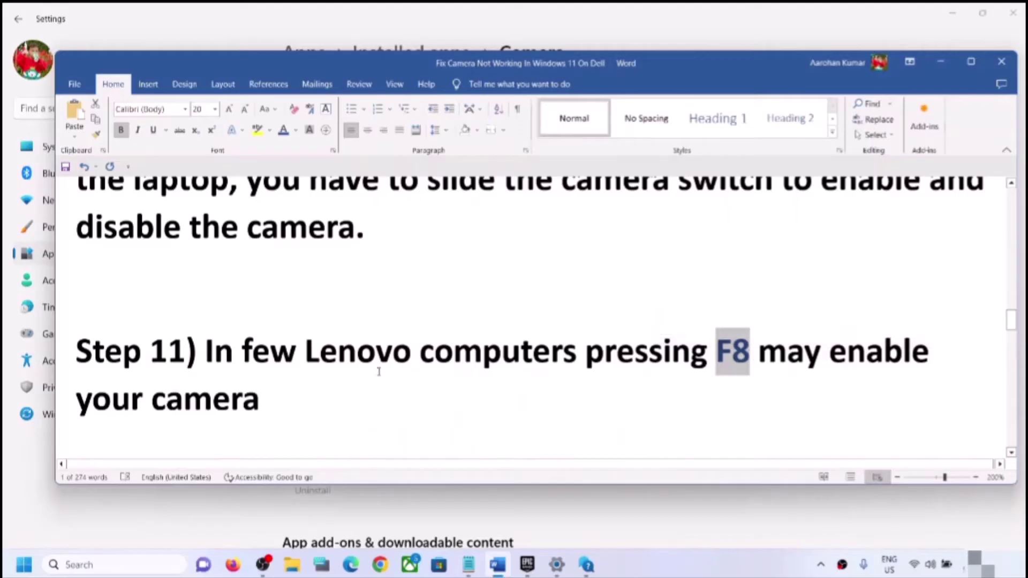
pyautogui.scroll(-3, 378, 370)
pyautogui.scroll(1, 378, 369)
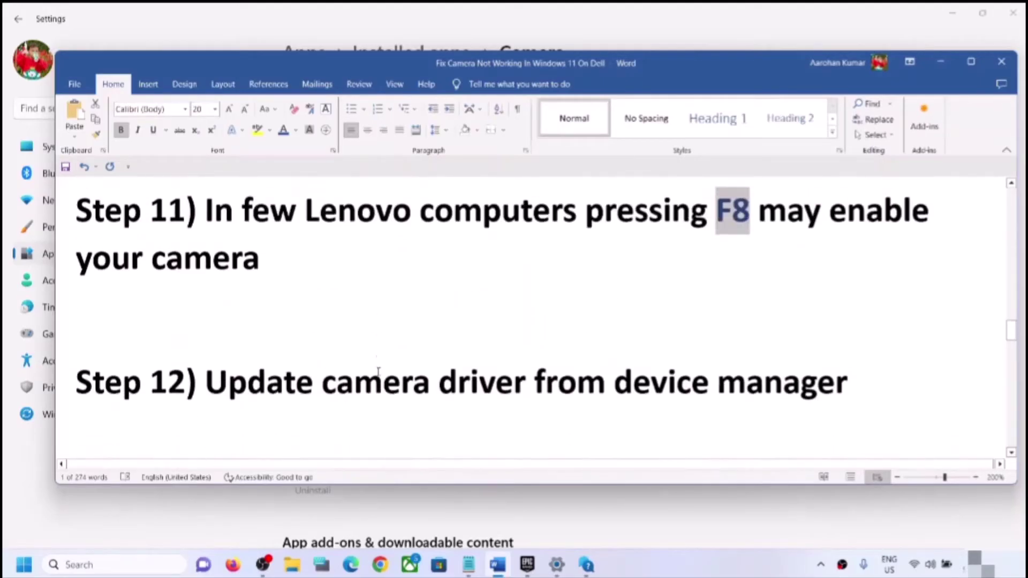
pyautogui.moveTo(206, 396); pyautogui.dragTo(848, 396)
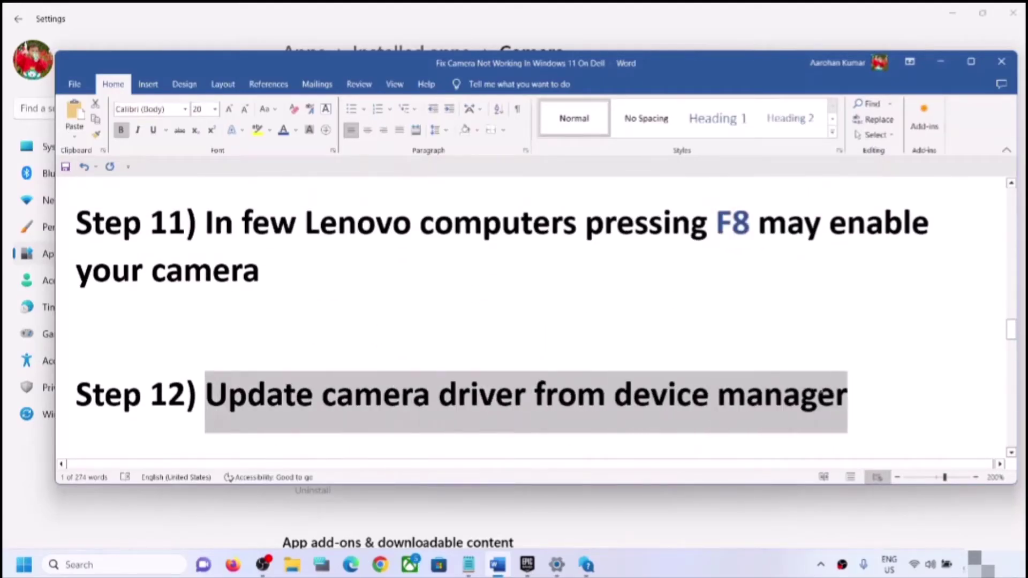
# - Search automatically for an HP TrueVision HD Camera driver in Device Manager, go on to Windows Update for updated drivers, and close Settings
pyautogui.rightClick(24, 566)
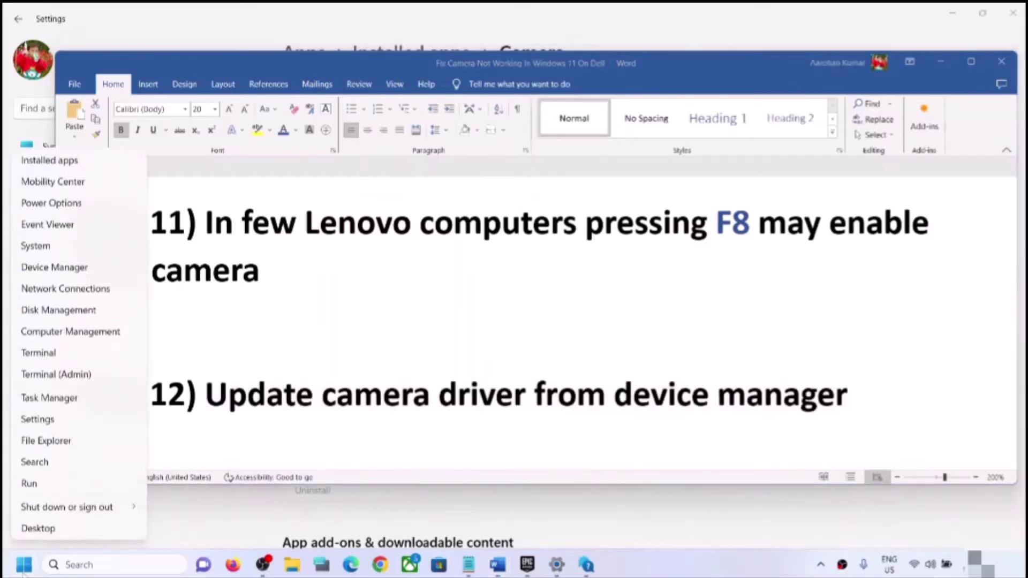
pyautogui.click(64, 271)
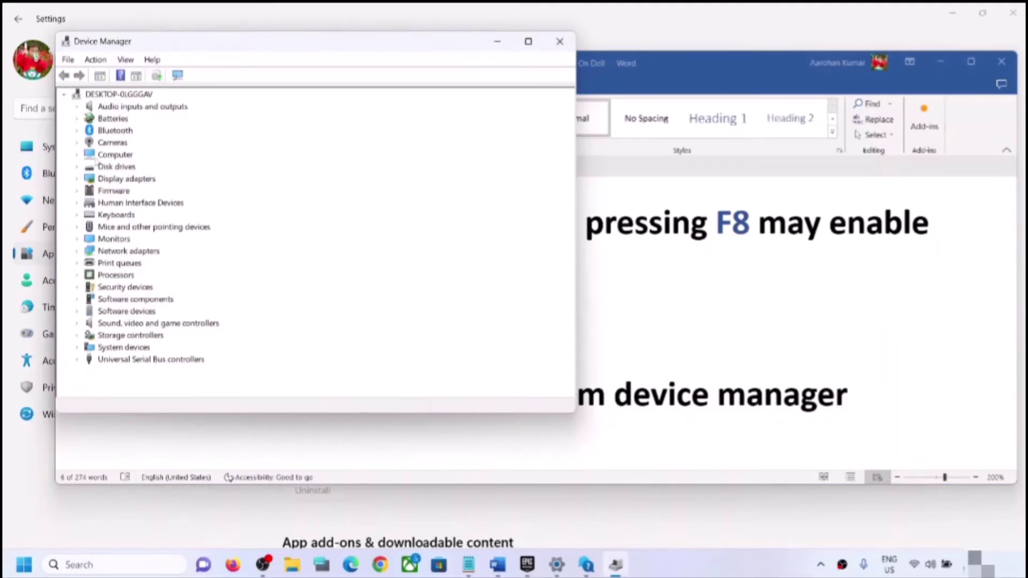
pyautogui.click(79, 143)
pyautogui.click(119, 154)
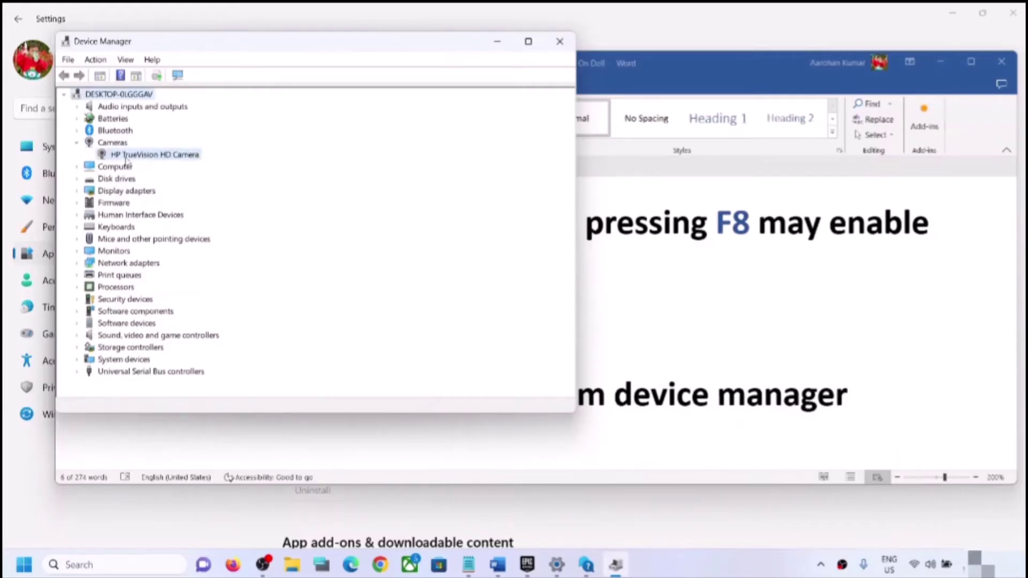
pyautogui.rightClick(158, 157)
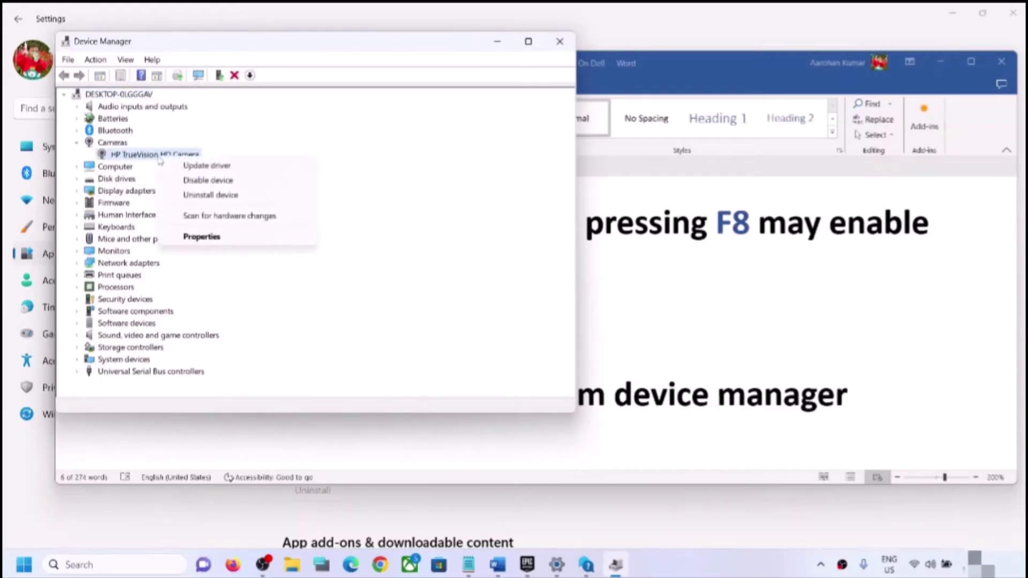
pyautogui.click(213, 166)
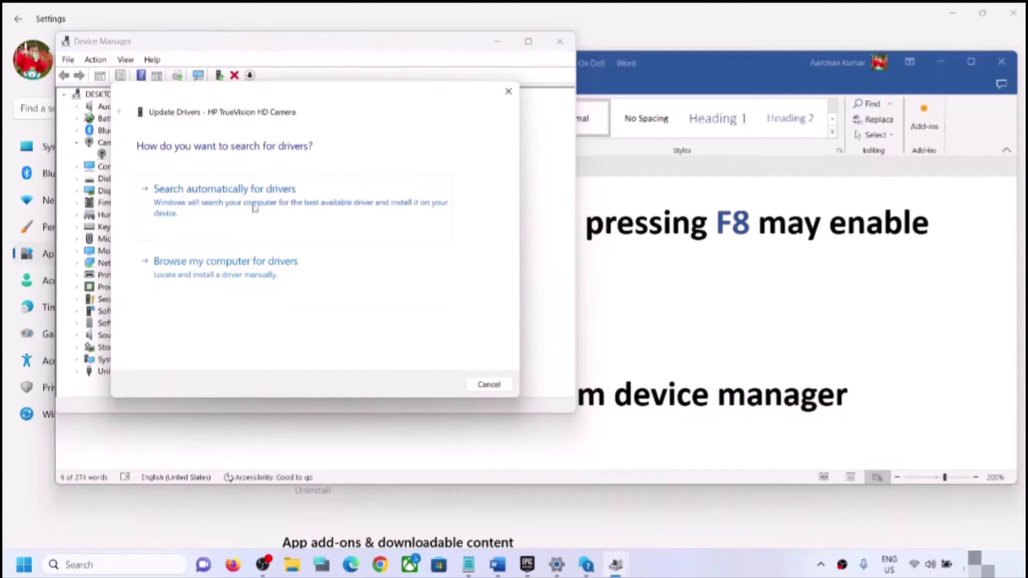
pyautogui.click(234, 209)
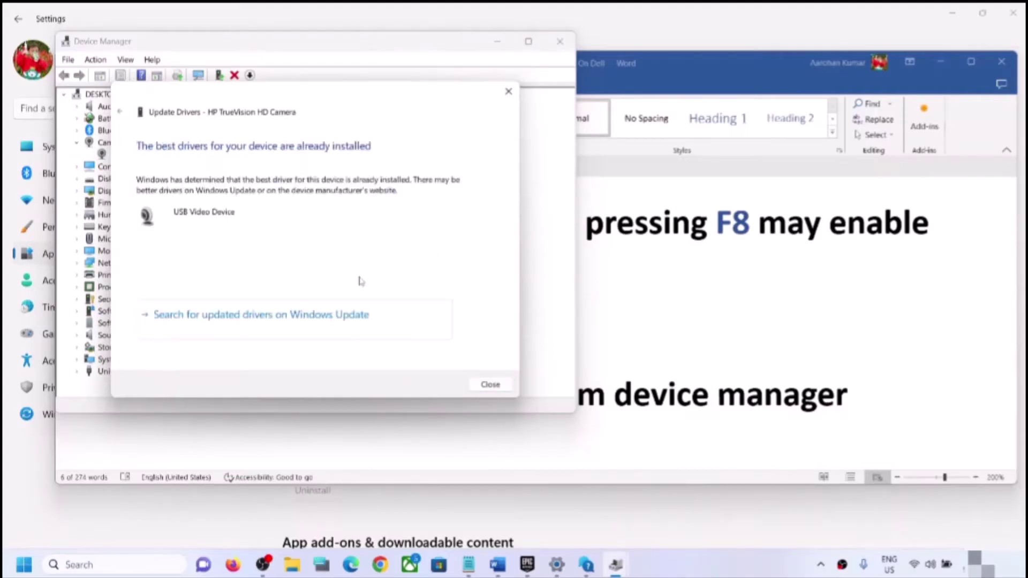
pyautogui.click(269, 316)
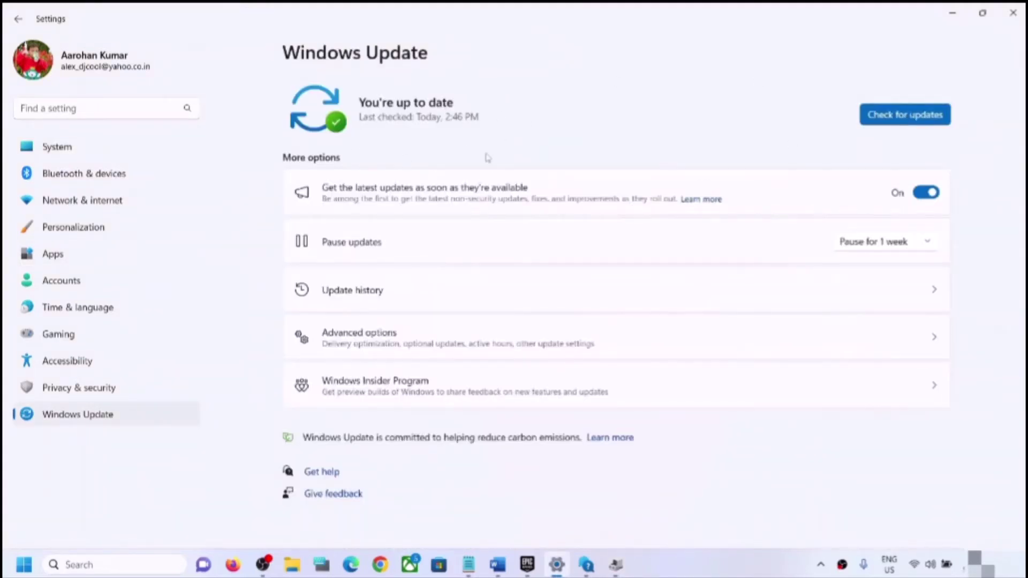
pyautogui.click(1014, 16)
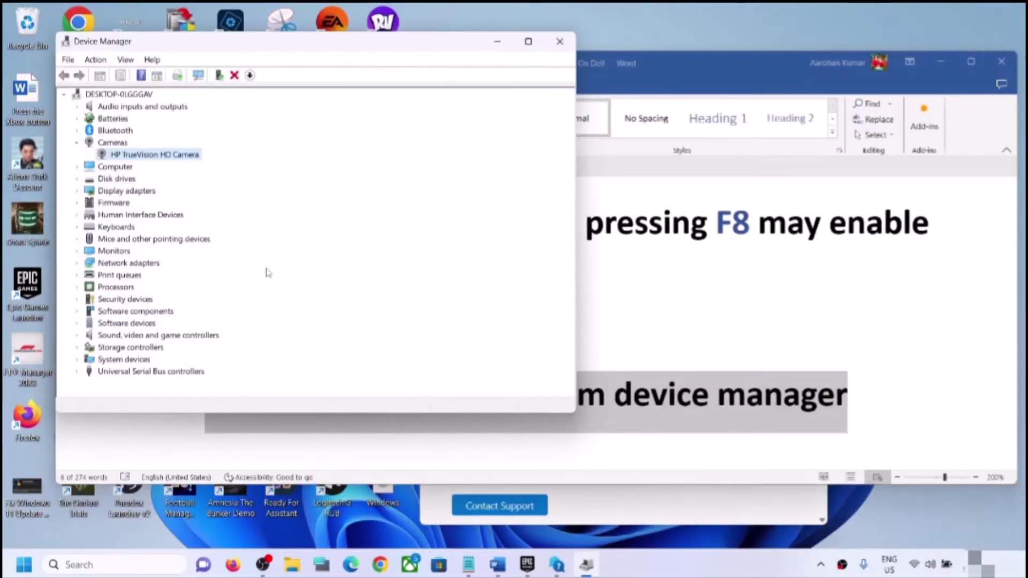
# - Try to update the HP TrueVision HD Camera manually with USB Video Device from the list of available drivers, and close Device Manager
pyautogui.rightClick(155, 160)
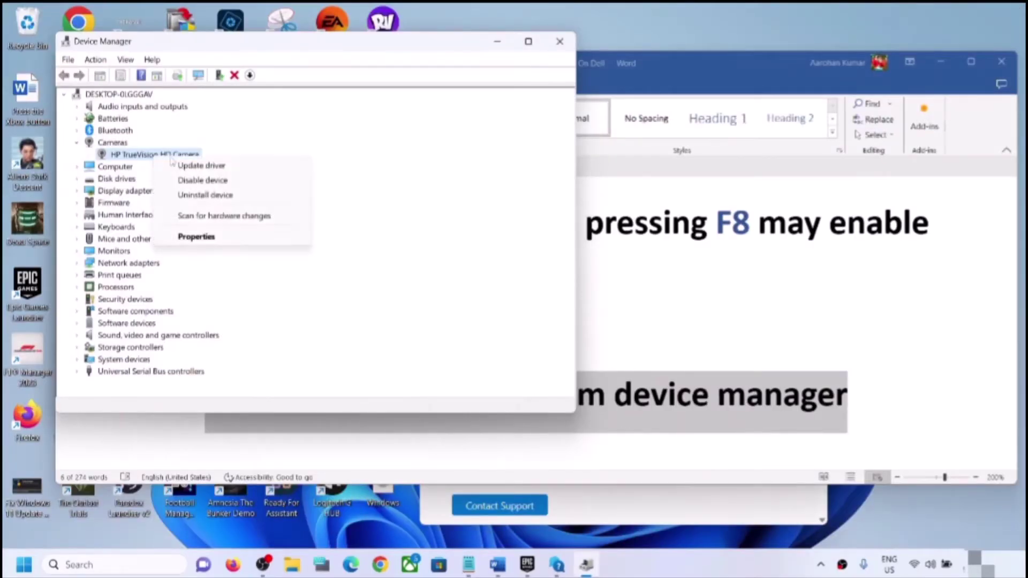
pyautogui.click(185, 163)
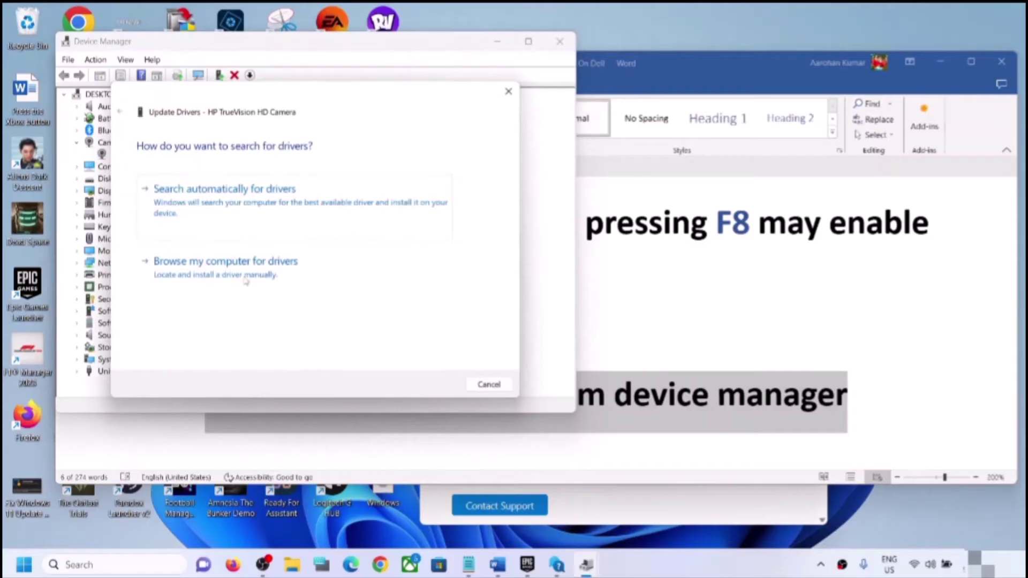
pyautogui.click(264, 282)
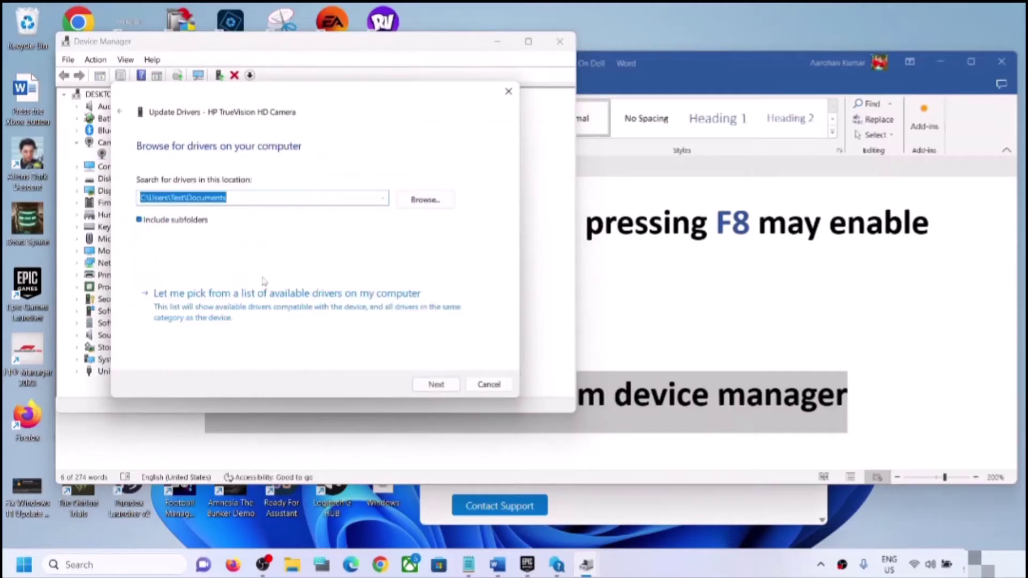
pyautogui.click(228, 316)
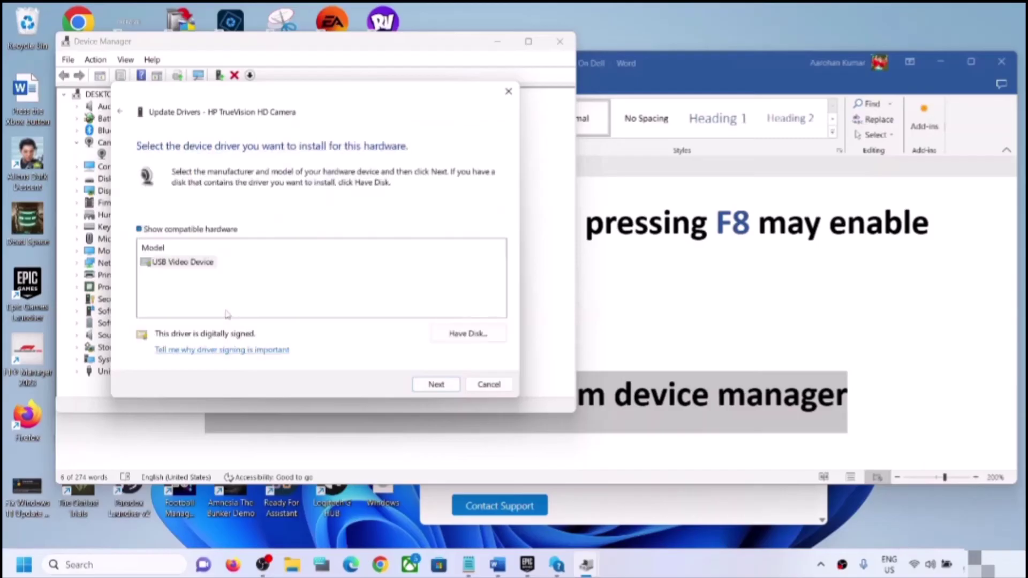
pyautogui.click(180, 270)
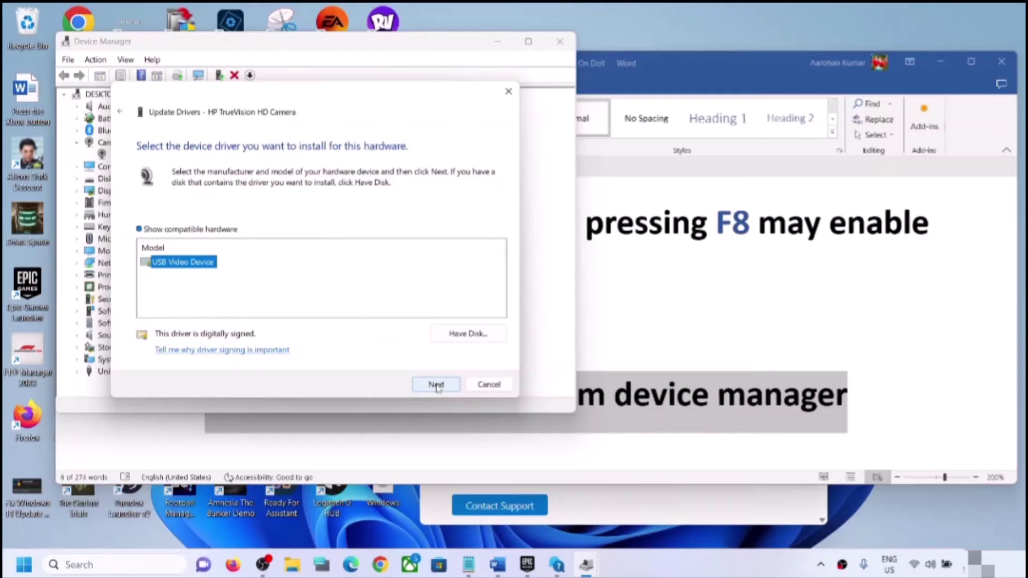
pyautogui.click(488, 385)
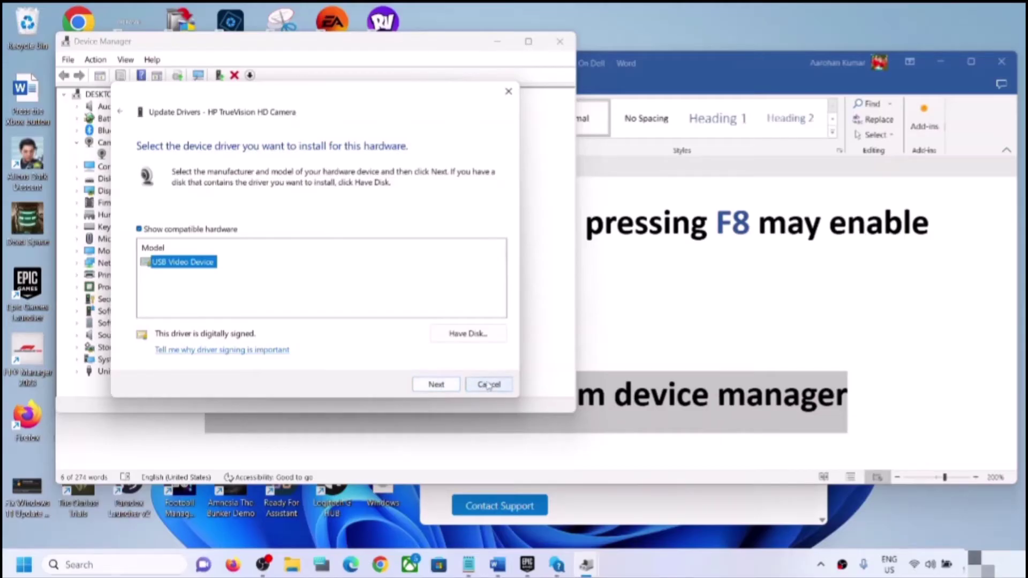
pyautogui.click(560, 41)
# - Read step 13 of the notes about updating the camera driver from the Lenovo, HP or Dell support website
pyautogui.scroll(-5, 339, 298)
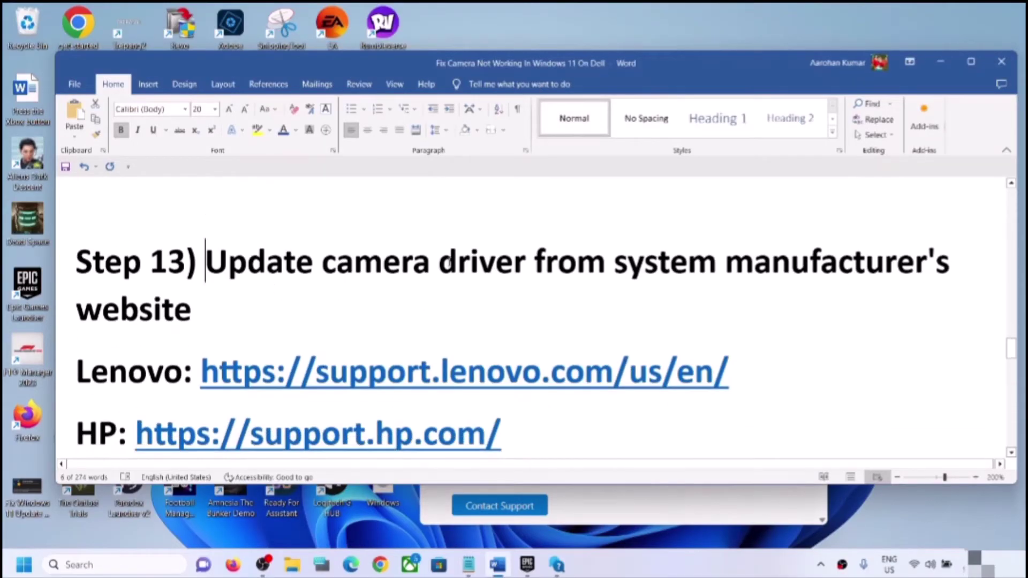
pyautogui.moveTo(205, 262); pyautogui.dragTo(654, 311)
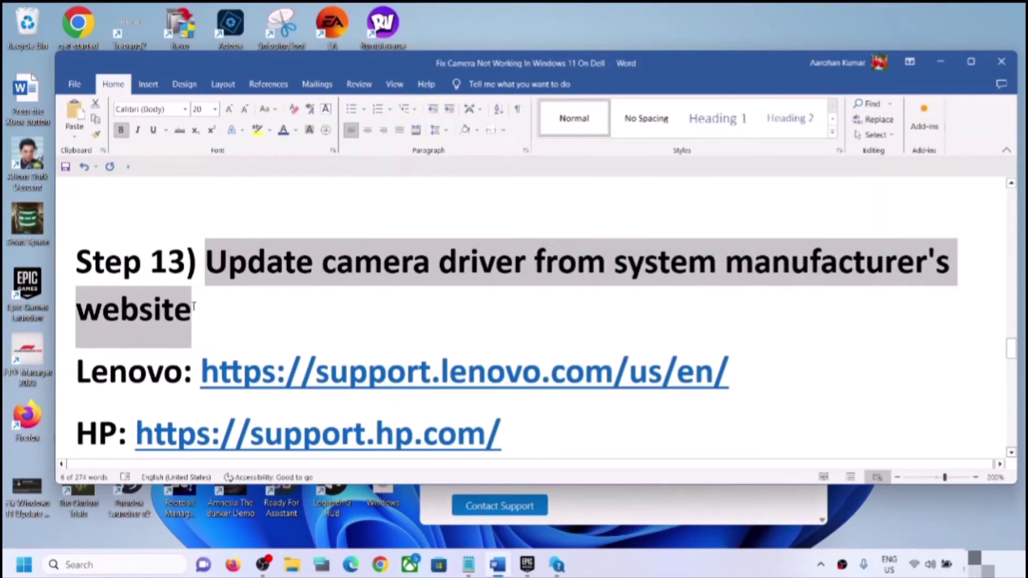
pyautogui.scroll(-1, 299, 340)
pyautogui.scroll(-1, 299, 341)
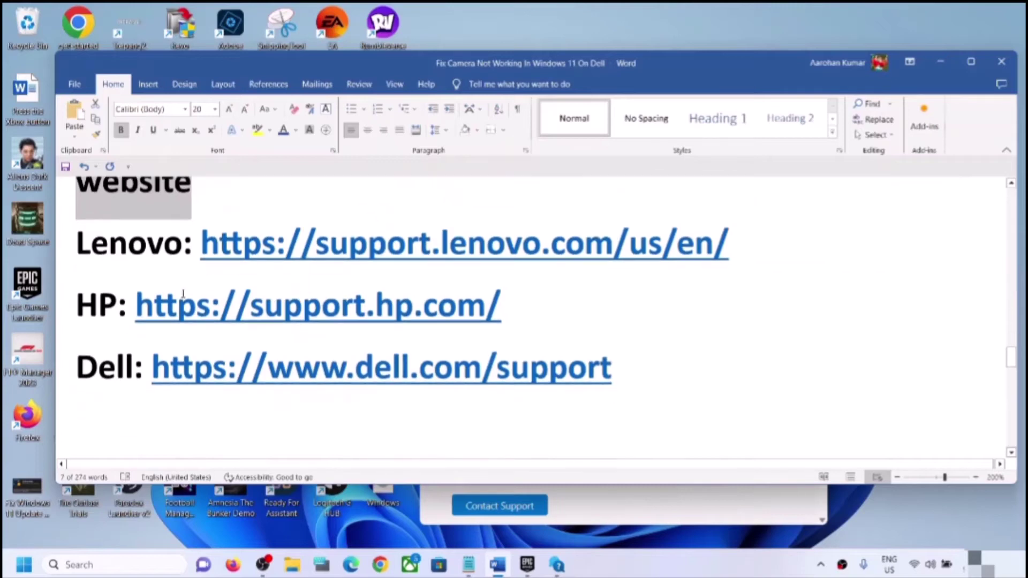
pyautogui.moveTo(153, 369); pyautogui.dragTo(567, 375)
pyautogui.moveTo(137, 306); pyautogui.dragTo(538, 316)
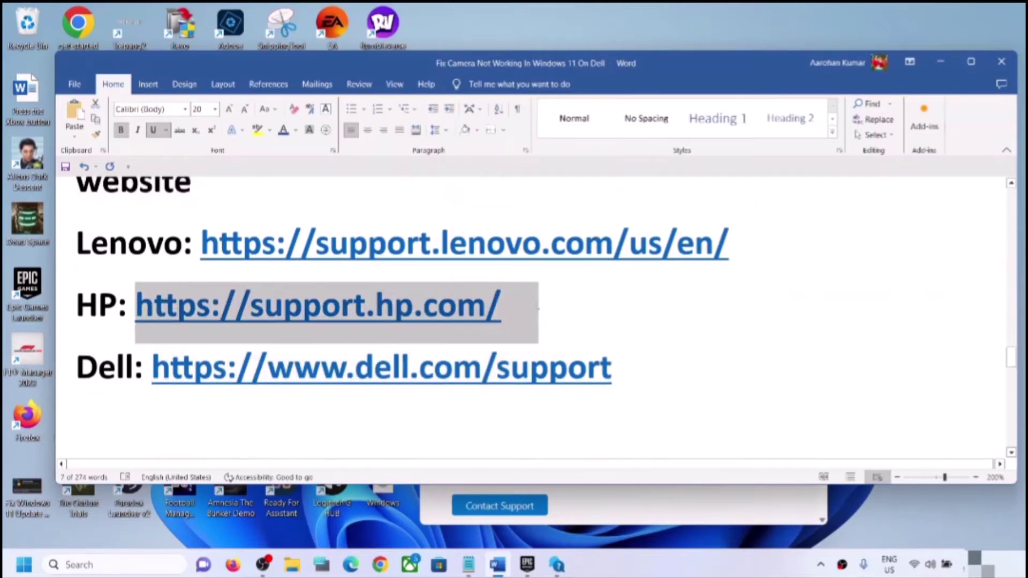
pyautogui.moveTo(219, 243); pyautogui.dragTo(628, 246)
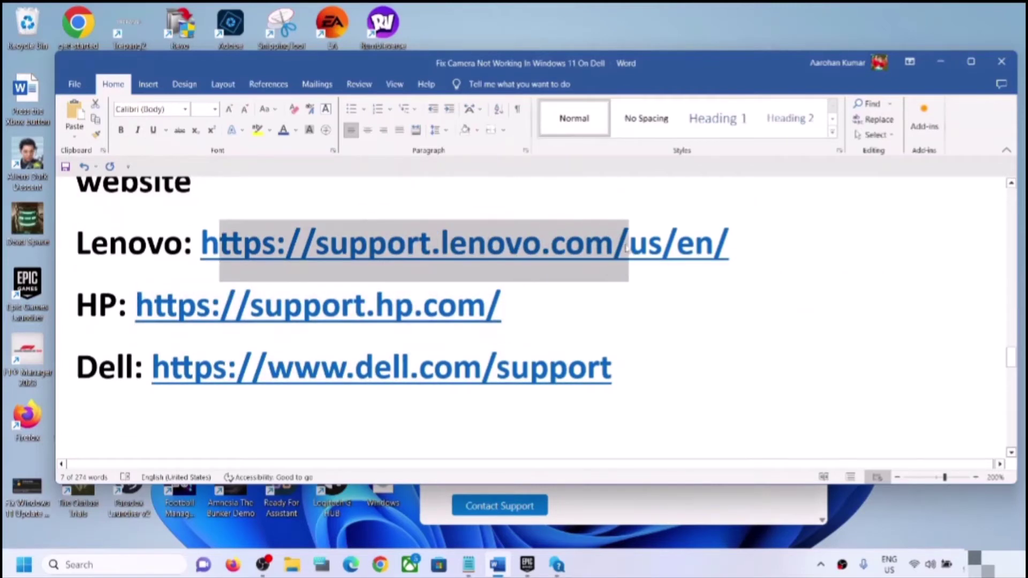
pyautogui.click(771, 241)
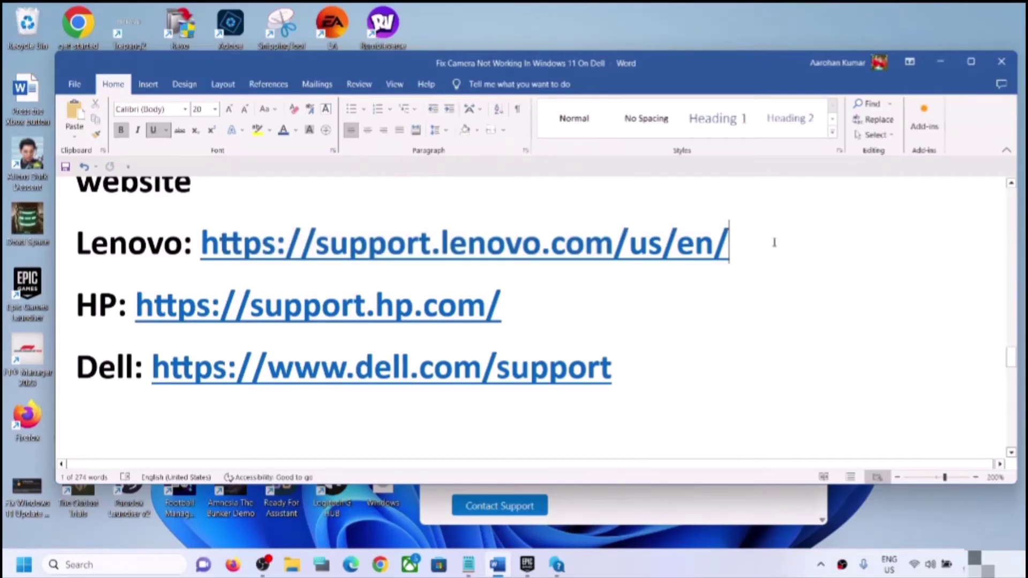
# - Copy the Lenovo support link from the notes and open it in Chrome
pyautogui.moveTo(753, 242); pyautogui.dragTo(305, 243)
pyautogui.hotkey('ctrl', 'c')
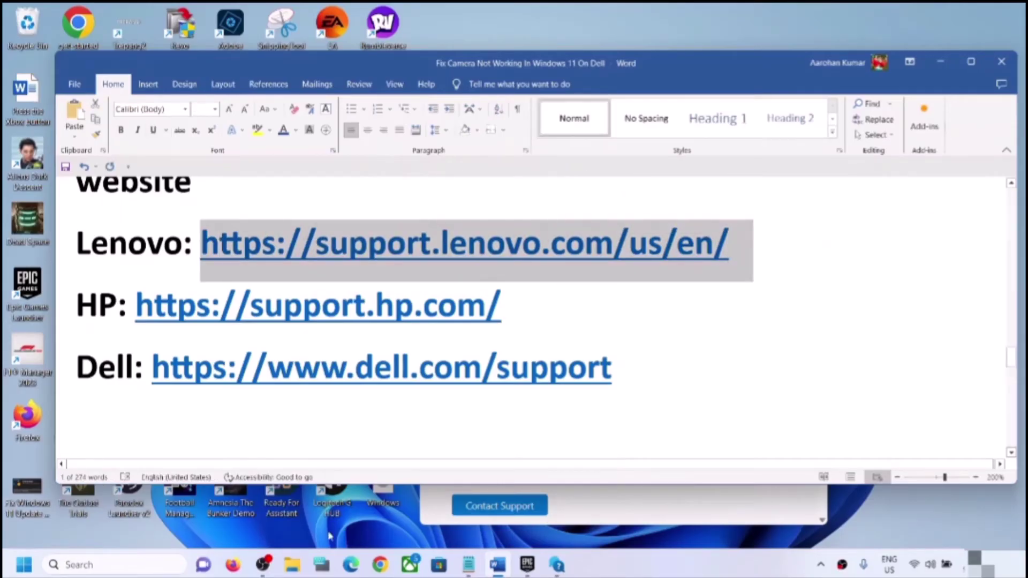
pyautogui.click(380, 565)
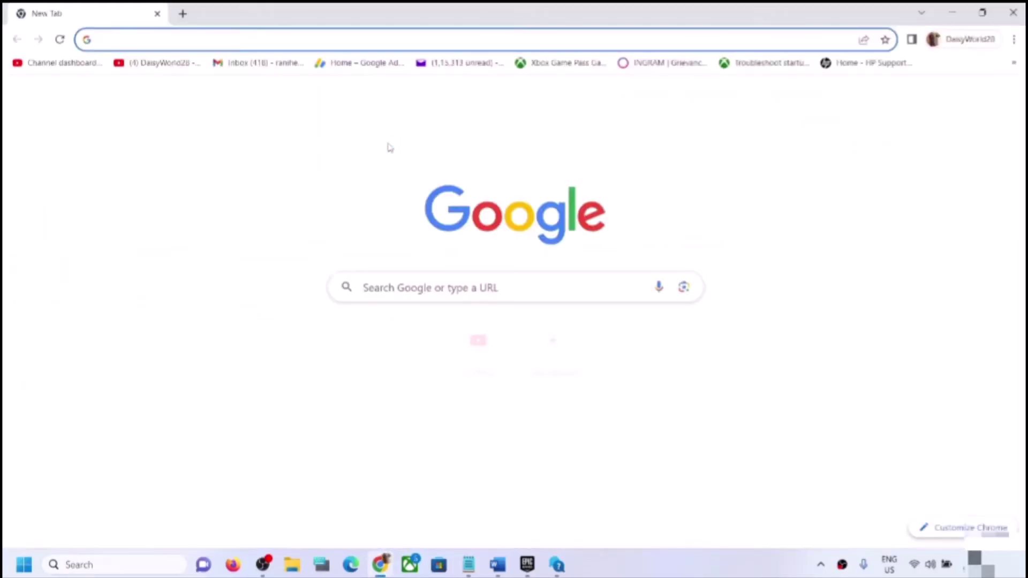
pyautogui.hotkey('ctrl', 'v')
pyautogui.press('Return')
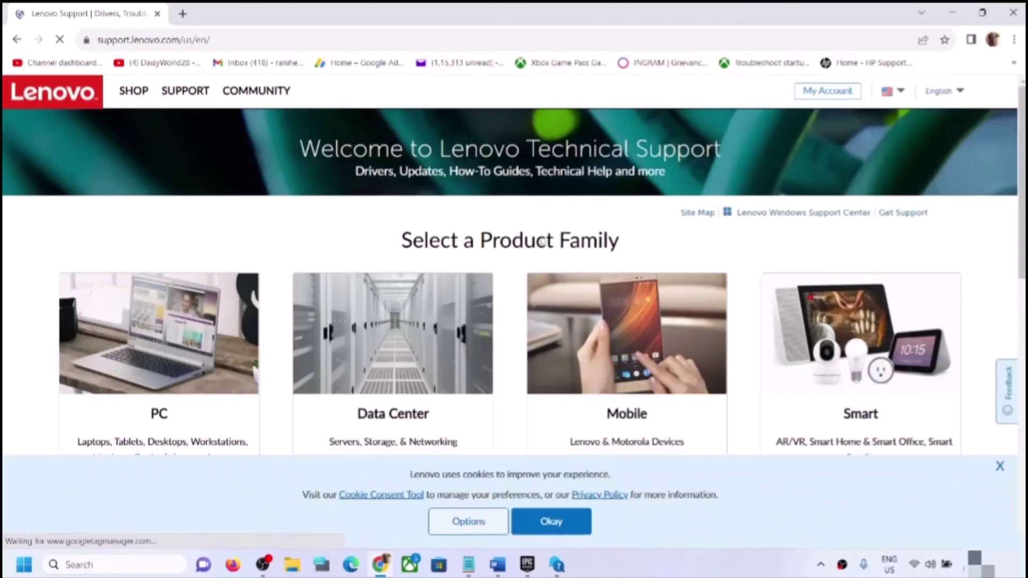
# - Open PC Support from the product families on the Lenovo support site
pyautogui.scroll(-3, 690, 223)
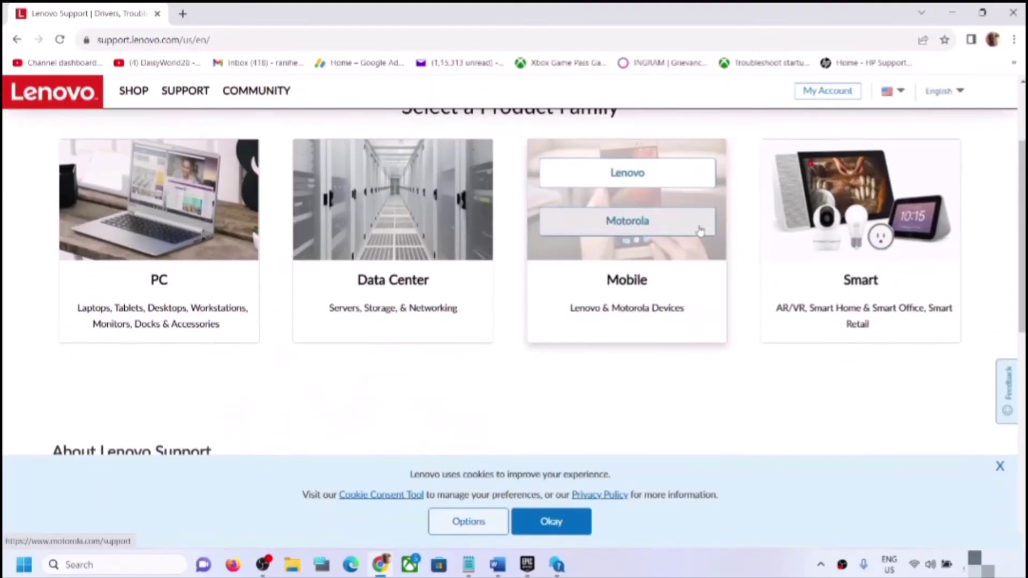
pyautogui.scroll(1, 699, 230)
pyautogui.scroll(-2, 642, 257)
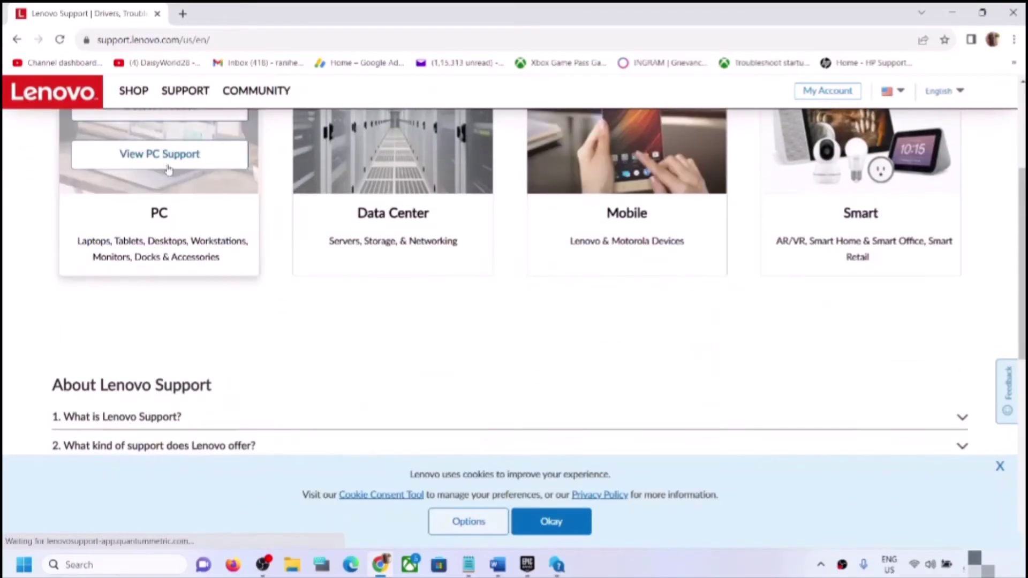
pyautogui.scroll(1, 163, 177)
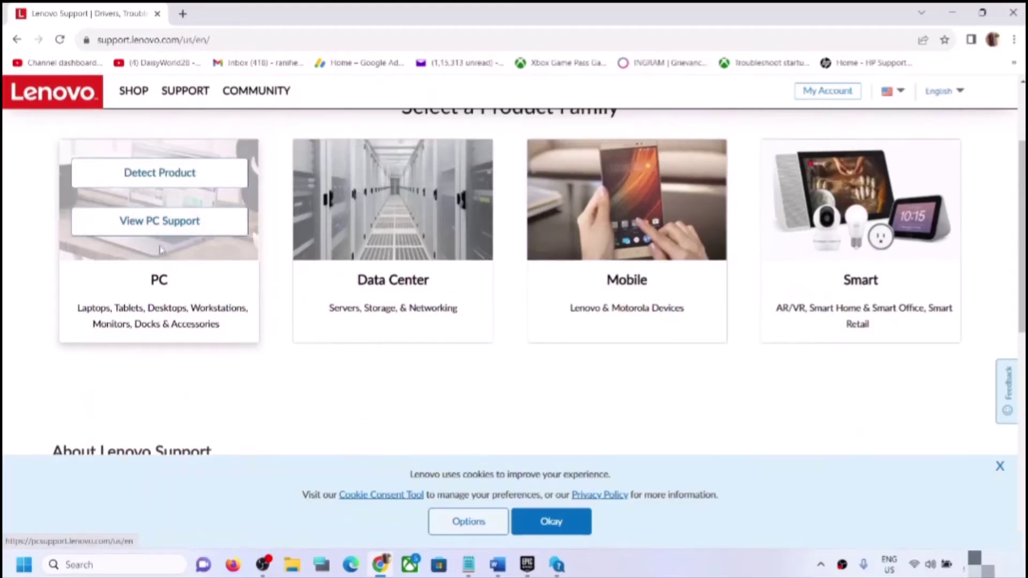
pyautogui.click(153, 217)
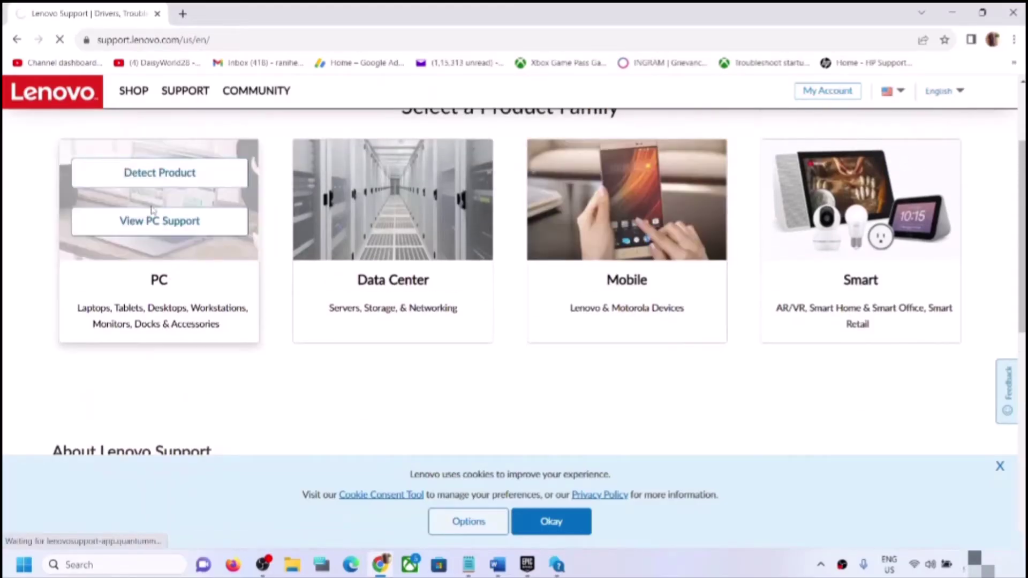
# - Browse the laptop products and choose 10 Series laptops (Lenovo) with the subseries 10w (Type 82ST, 82SU) Laptop (Lenovo)
pyautogui.scroll(-1, 413, 343)
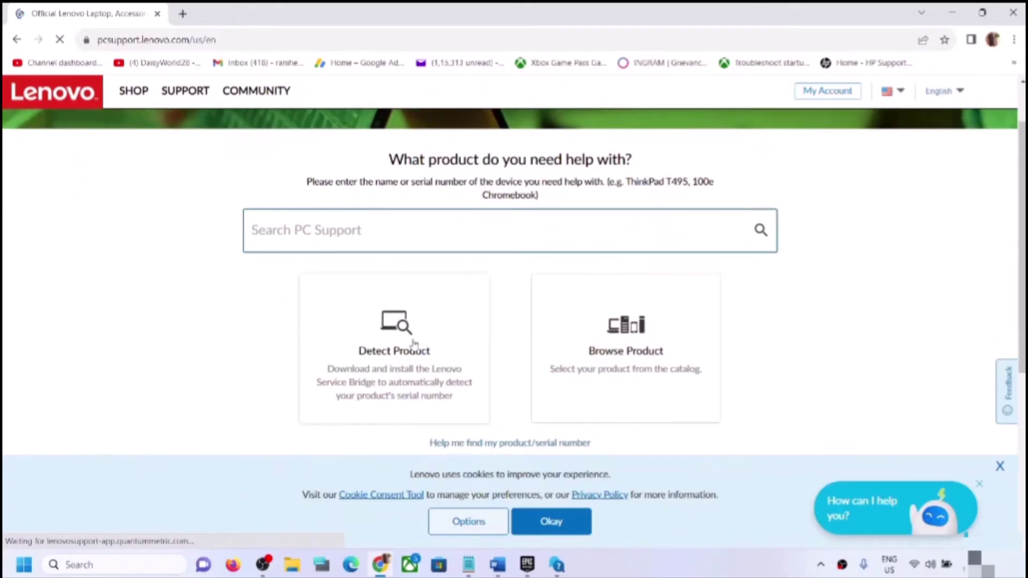
pyautogui.scroll(-5, 414, 343)
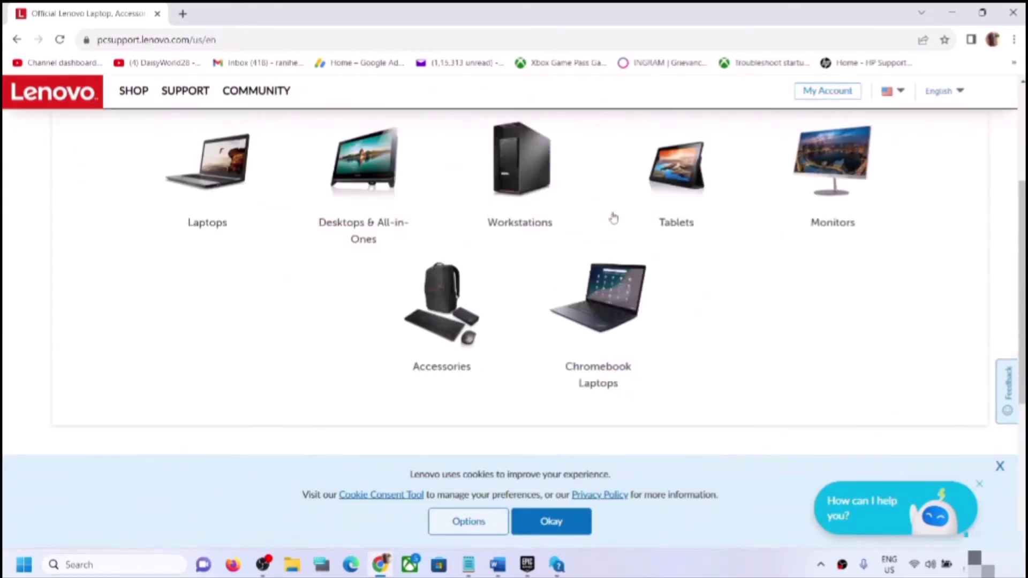
pyautogui.click(226, 194)
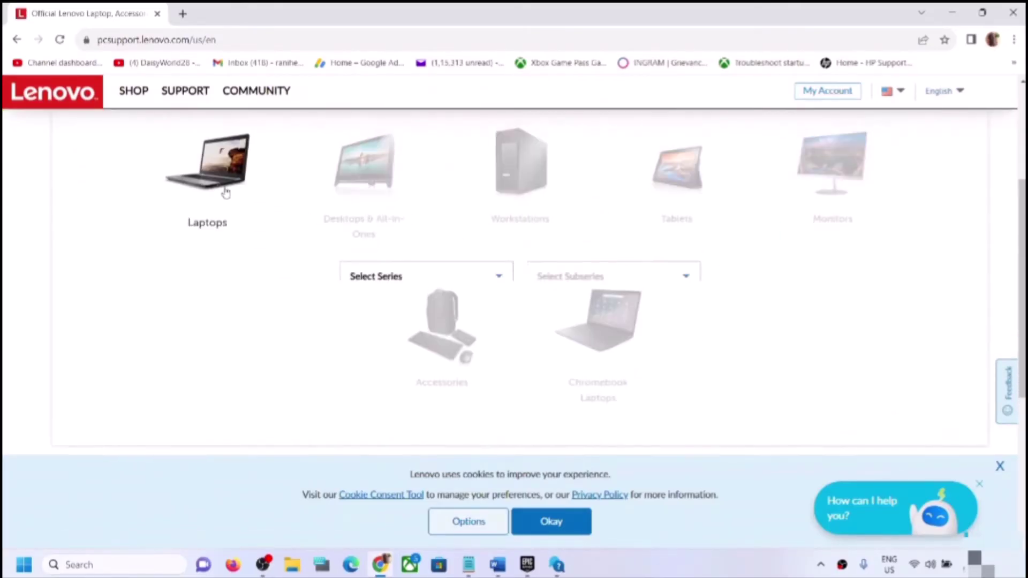
pyautogui.click(492, 287)
pyautogui.click(437, 365)
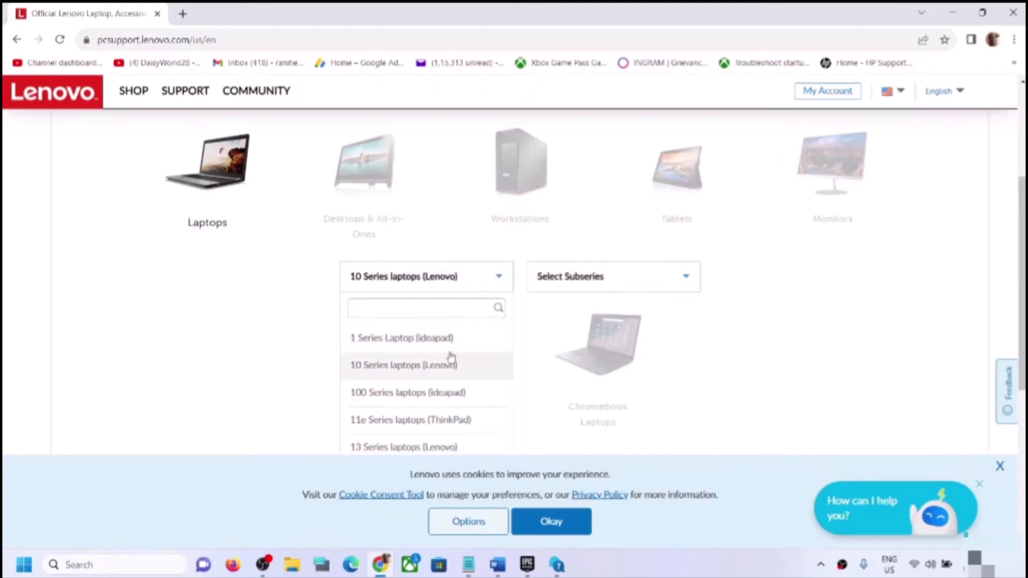
pyautogui.click(595, 284)
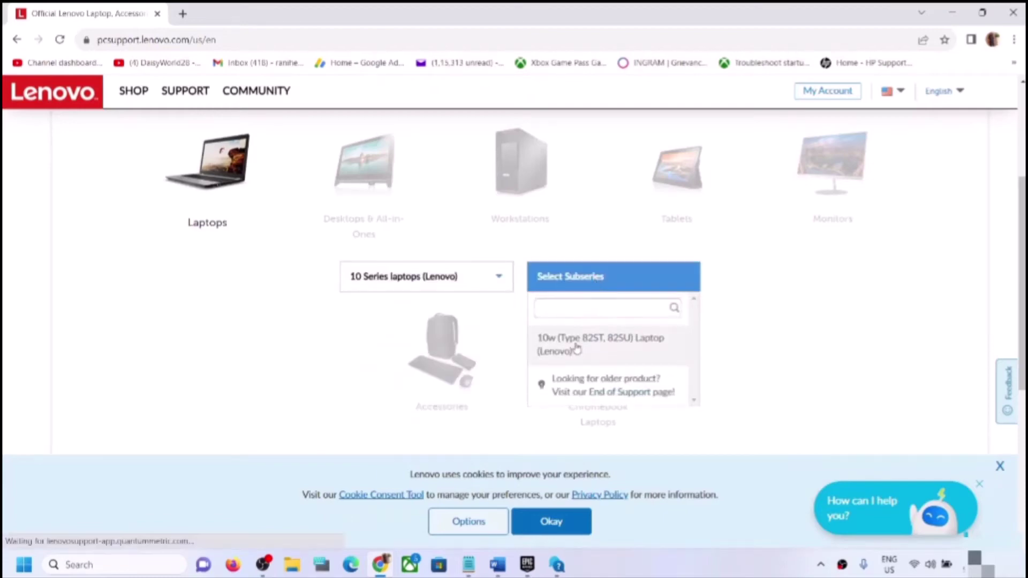
pyautogui.click(576, 345)
# - Go to Drivers & Software for the Lenovo 10w laptop and open the manual driver selection
pyautogui.scroll(-2, 570, 356)
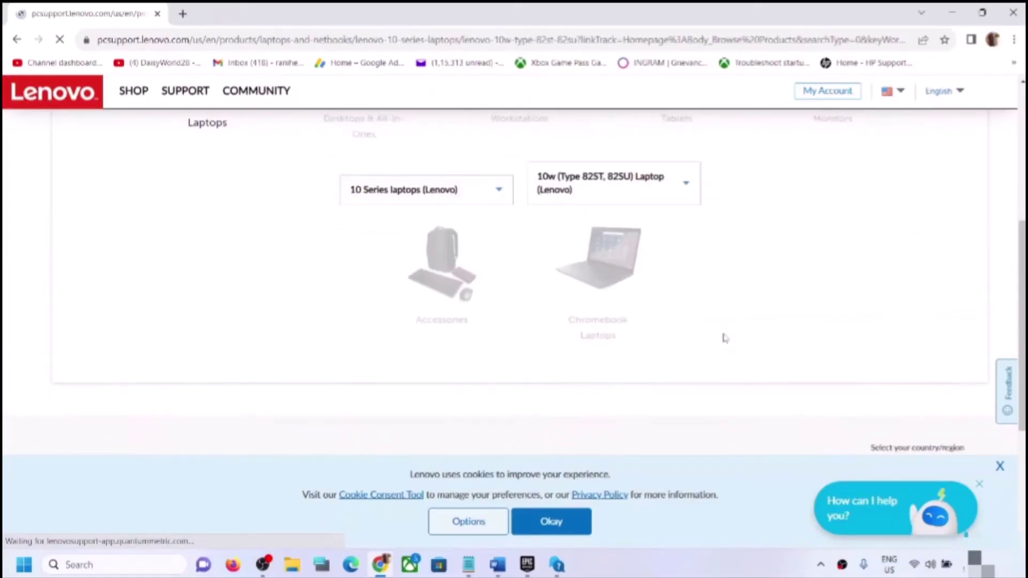
pyautogui.scroll(-3, 489, 323)
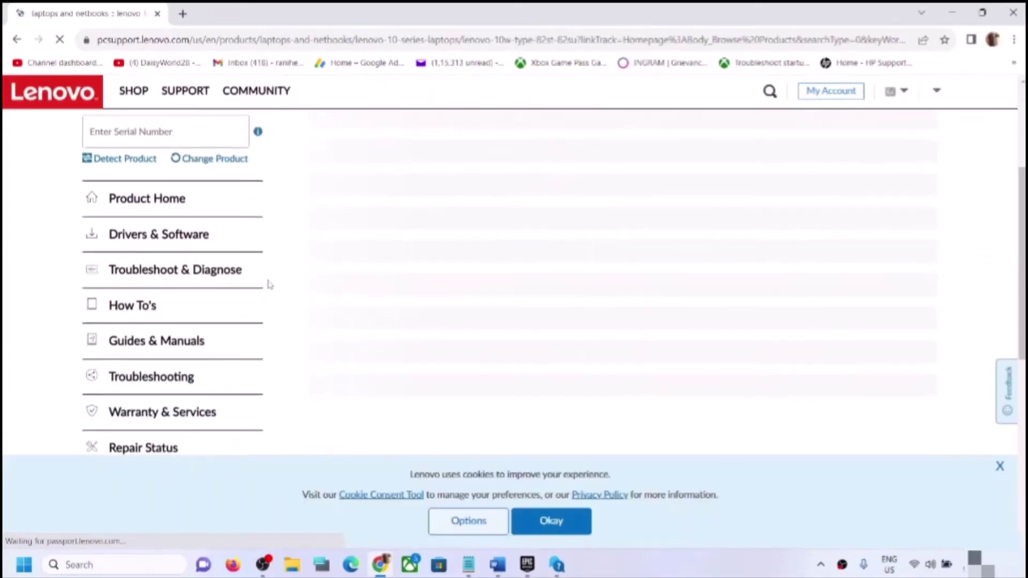
pyautogui.click(144, 235)
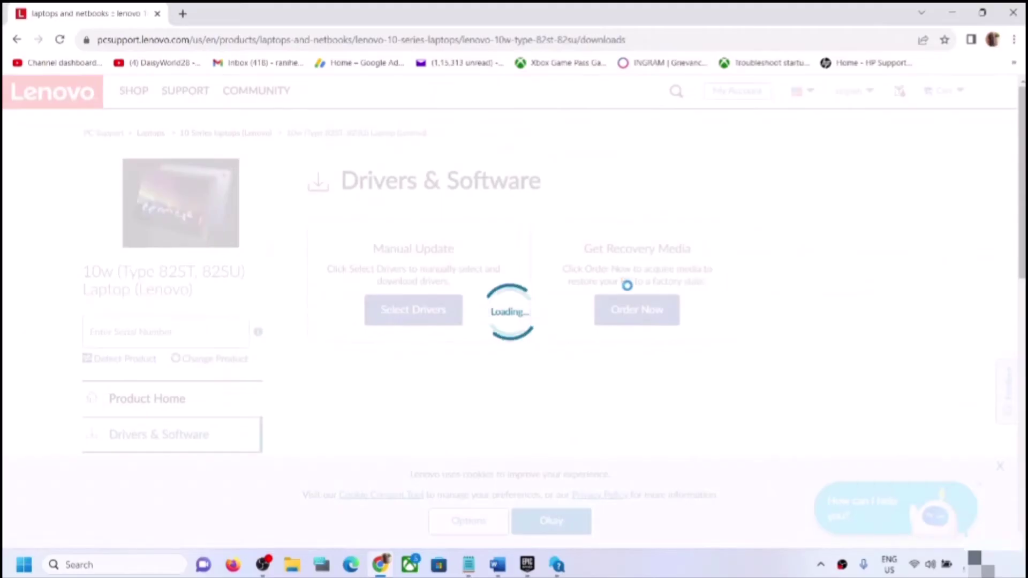
pyautogui.scroll(-3, 629, 289)
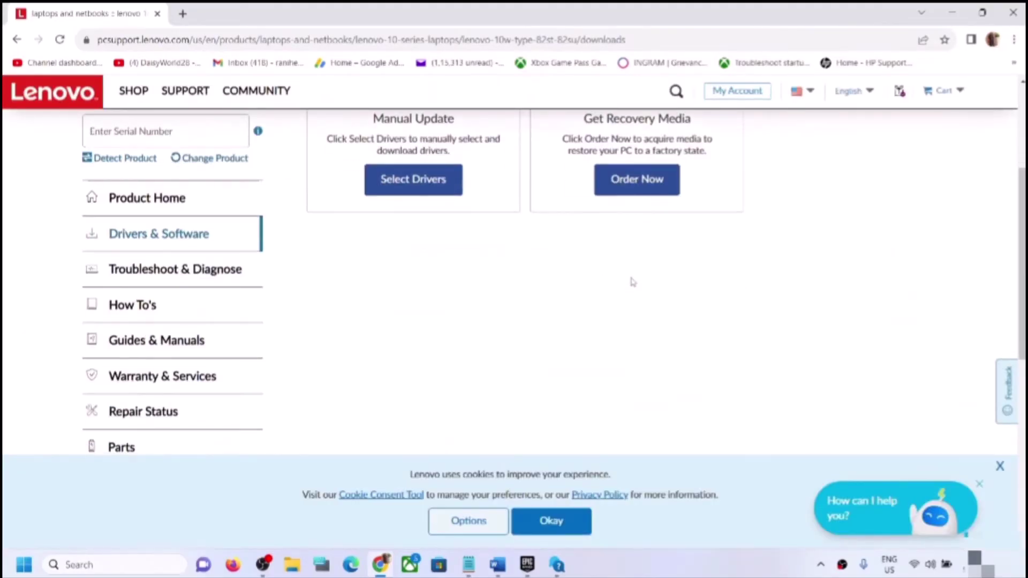
pyautogui.scroll(2, 632, 283)
pyautogui.scroll(-1, 482, 245)
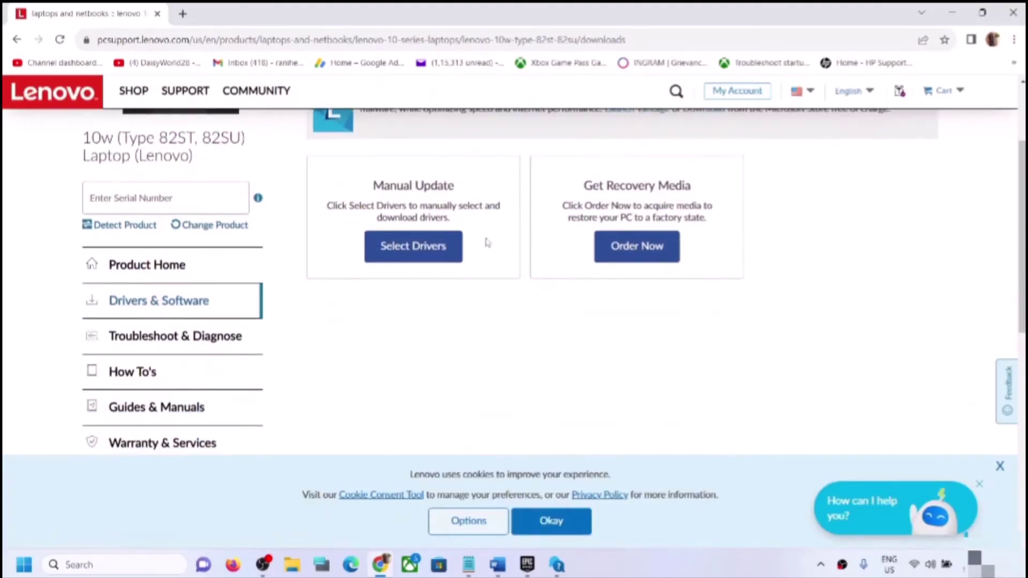
pyautogui.click(440, 246)
# - Open the Camera and Card Reader driver category and leave the release date filter unset
pyautogui.scroll(-3, 749, 300)
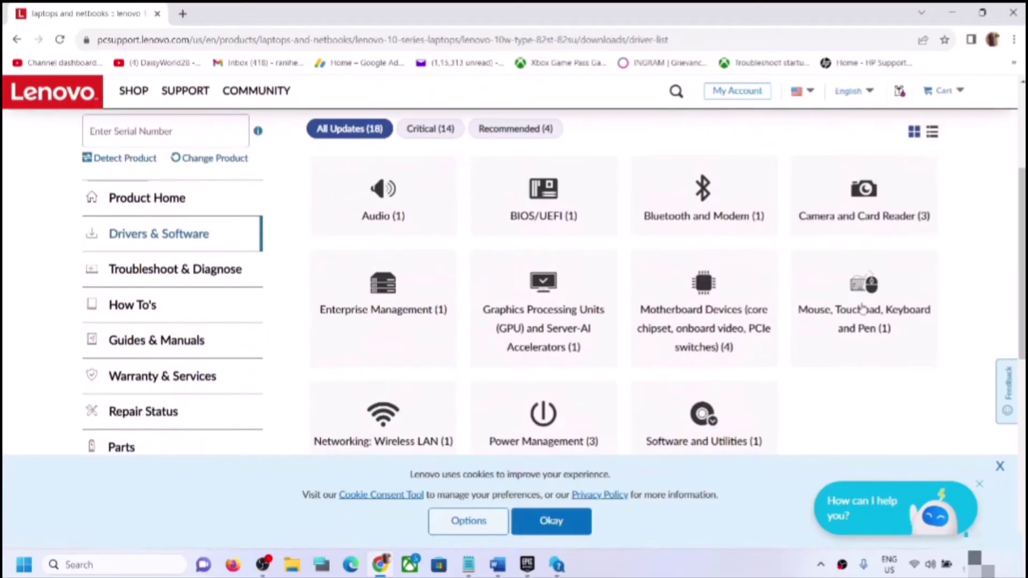
pyautogui.scroll(-1, 862, 300)
pyautogui.scroll(1, 862, 294)
pyautogui.click(863, 213)
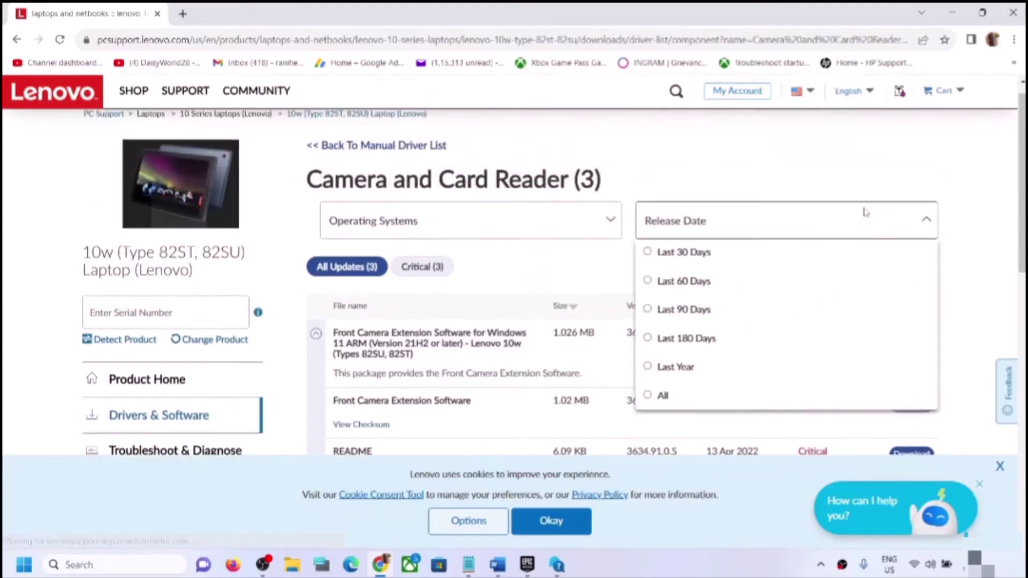
pyautogui.click(610, 305)
# - Examine the front and rear camera downloads for the Lenovo 10w laptop, and close Chrome
pyautogui.scroll(-3, 589, 305)
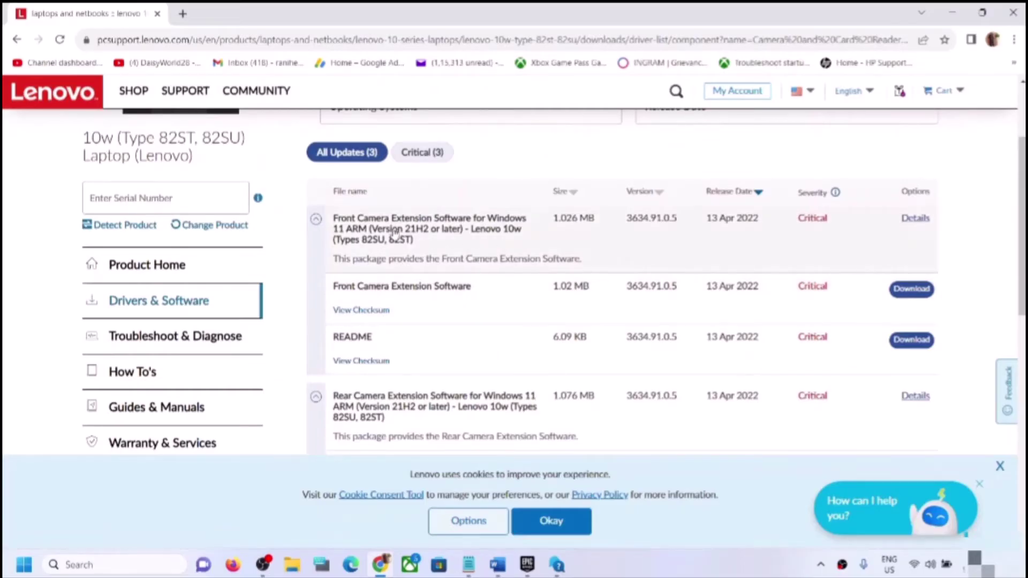
pyautogui.scroll(-3, 707, 234)
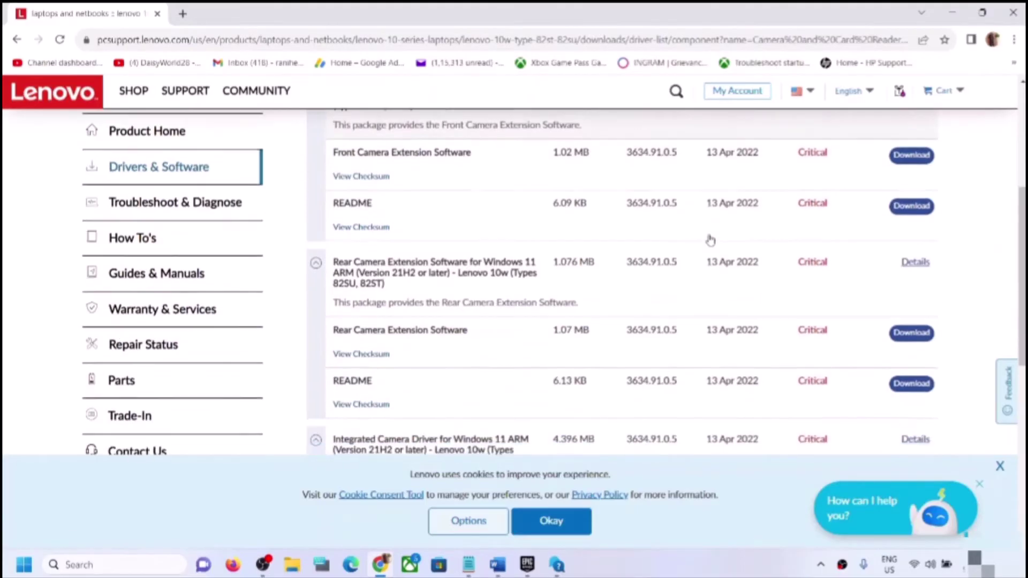
pyautogui.scroll(1, 711, 239)
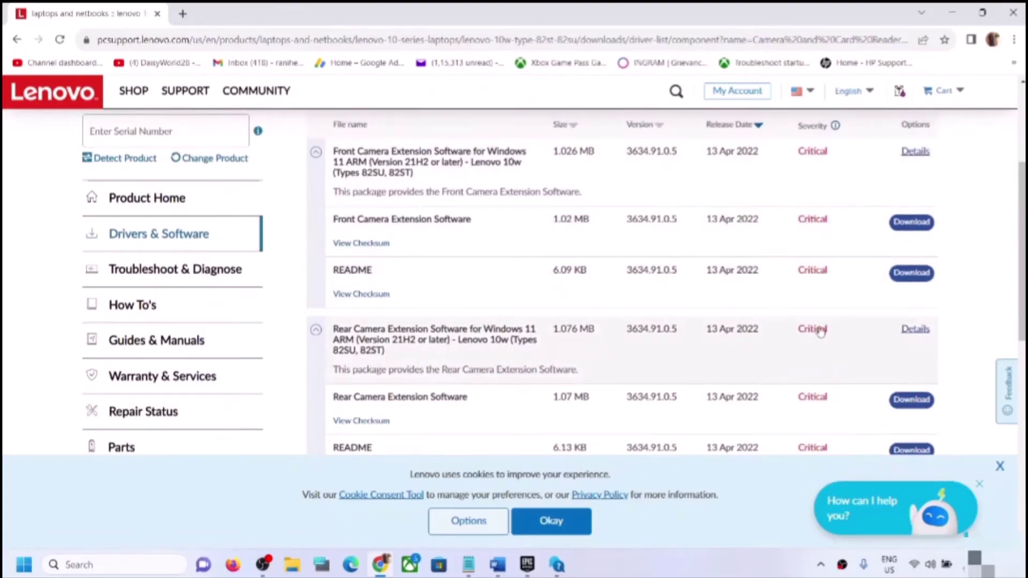
pyautogui.scroll(1, 821, 332)
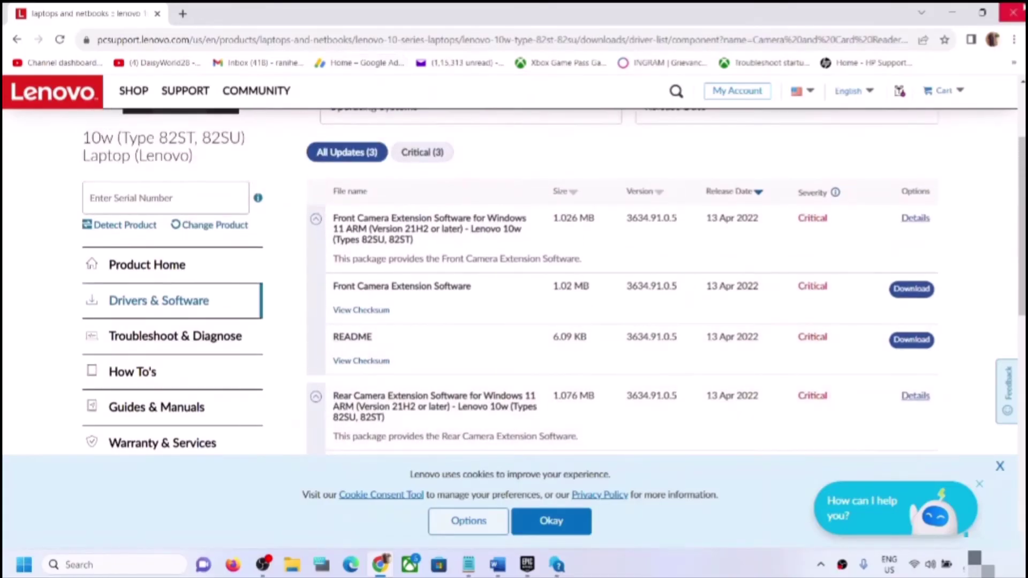
pyautogui.click(1014, 11)
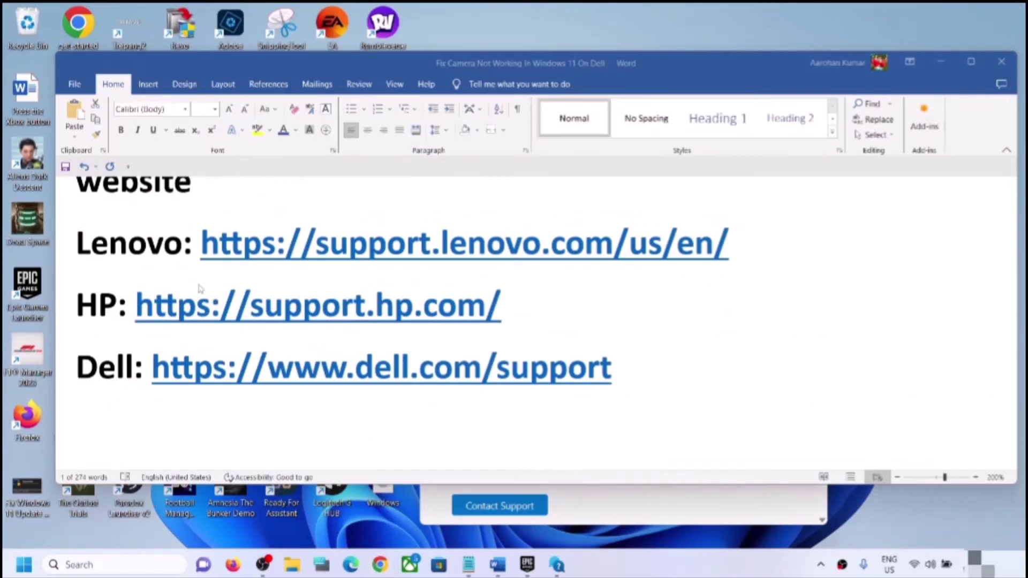
# - Read the Lenovo, HP and Dell support links and step 14 about uninstalling the camera driver and restarting the PC
pyautogui.moveTo(179, 270); pyautogui.dragTo(611, 375)
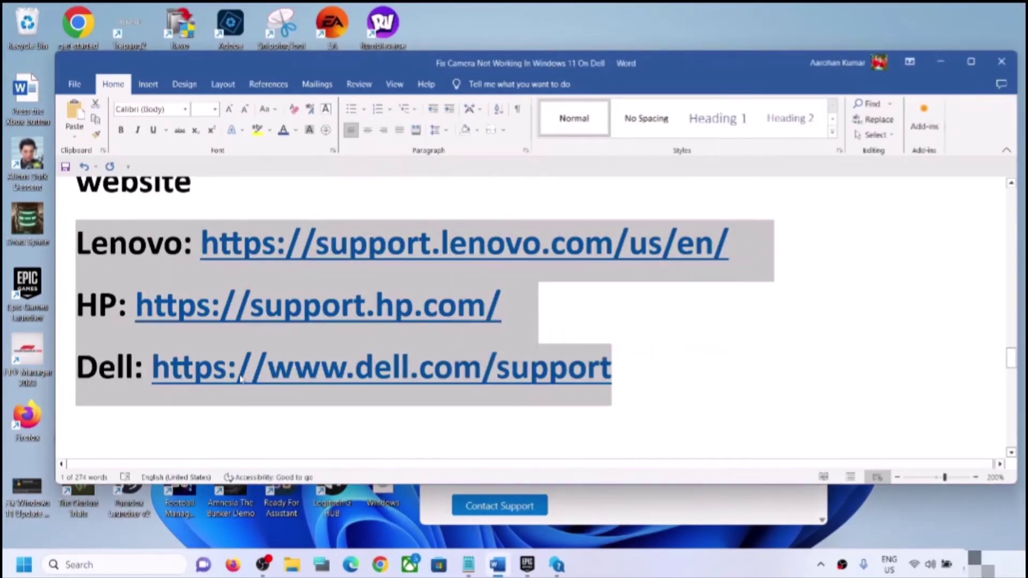
pyautogui.scroll(-3, 240, 379)
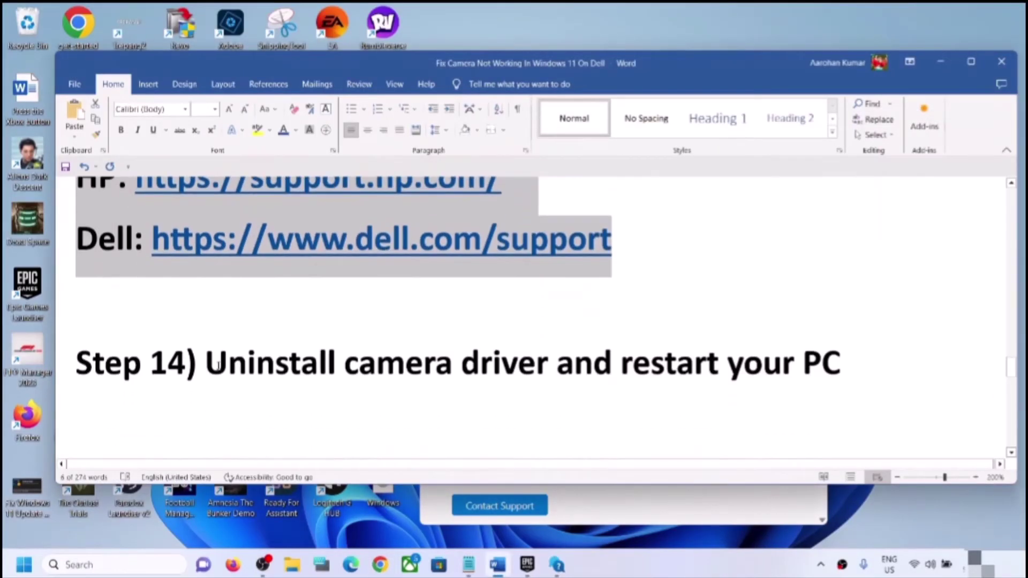
pyautogui.moveTo(218, 366); pyautogui.dragTo(842, 355)
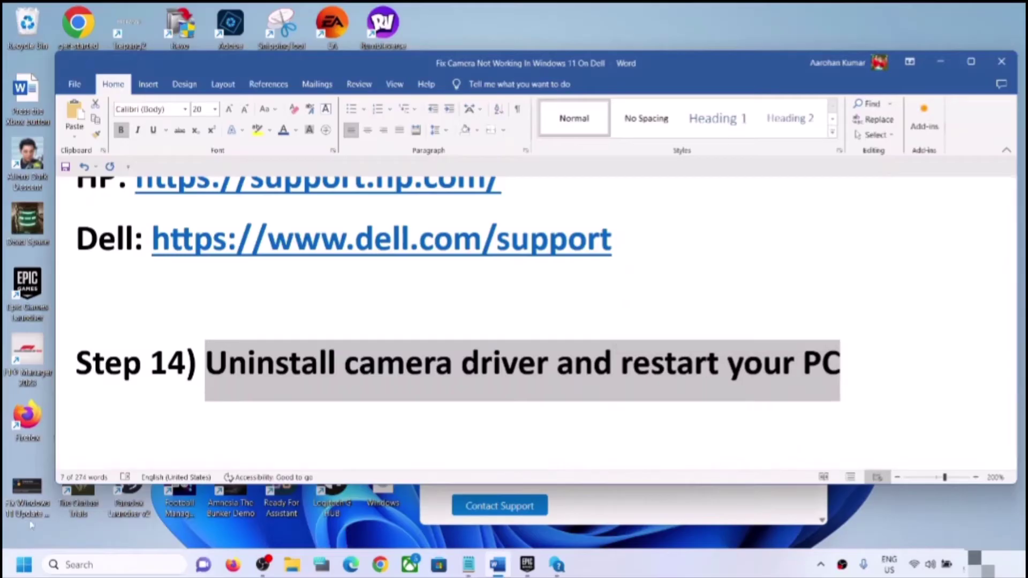
# - Start uninstalling the HP TrueVision HD Camera in Device Manager, cancel at the confirmation, and close Device Manager
pyautogui.rightClick(17, 568)
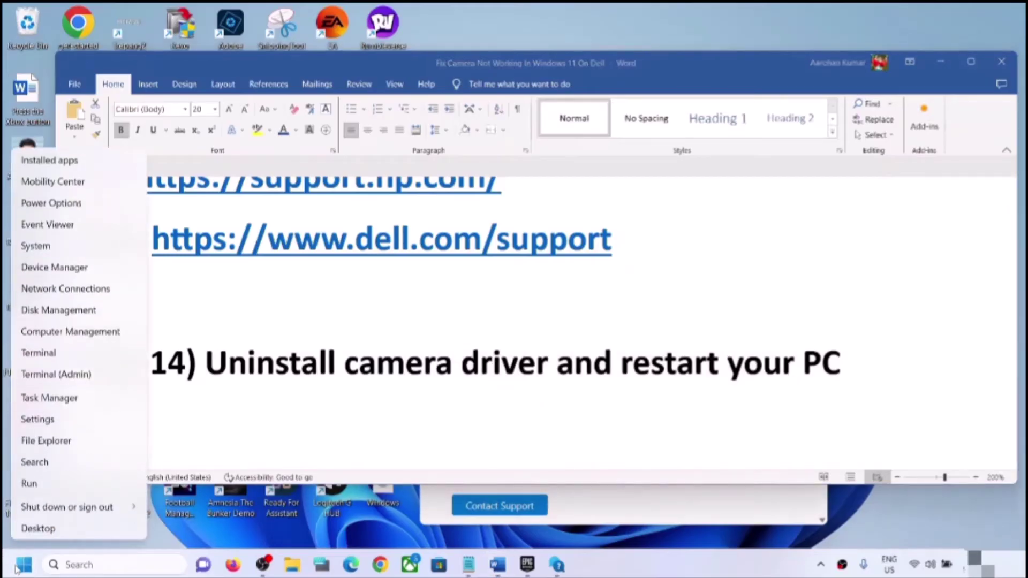
pyautogui.click(59, 267)
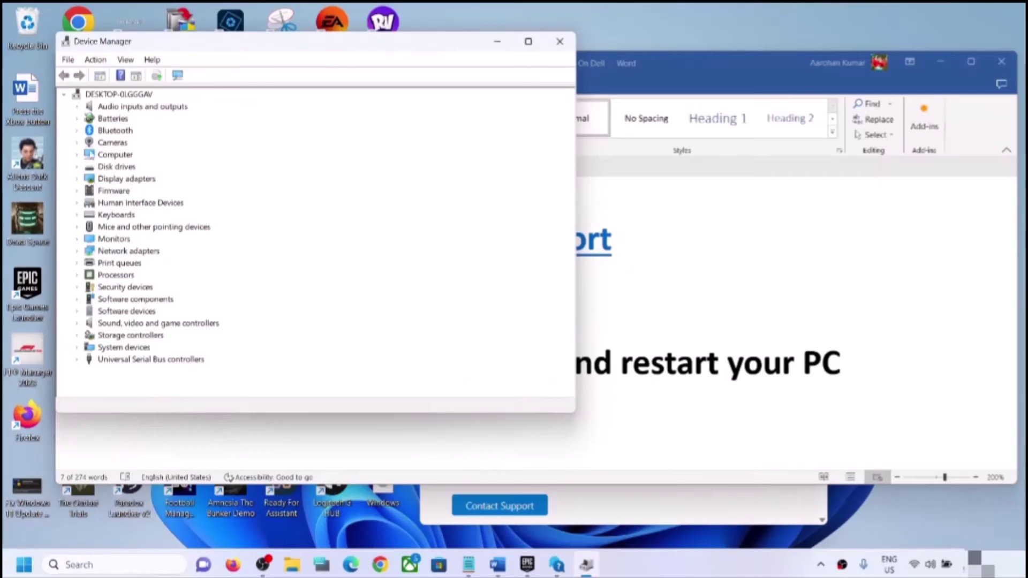
pyautogui.click(79, 143)
pyautogui.click(113, 155)
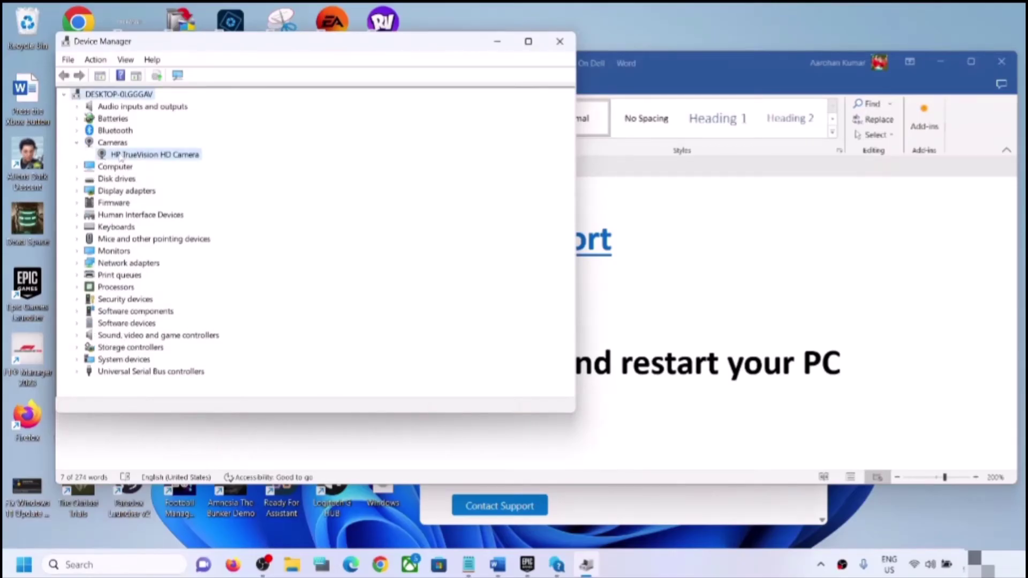
pyautogui.rightClick(128, 156)
pyautogui.click(189, 198)
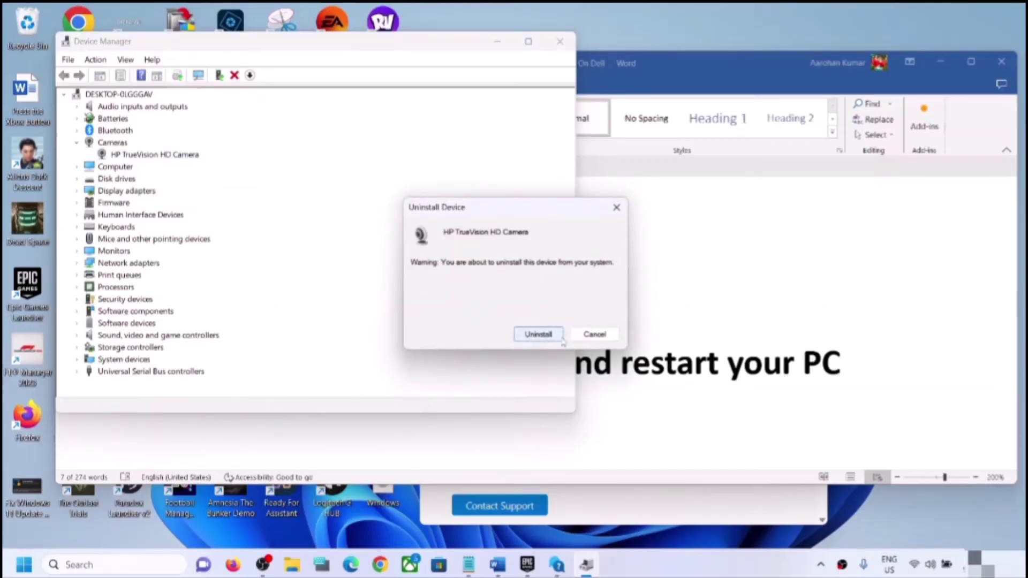
pyautogui.click(595, 334)
pyautogui.click(560, 41)
# - View the power options for restarting the PC, dismiss them, and highlight "camera driver" in step 14 of the notes
pyautogui.click(27, 566)
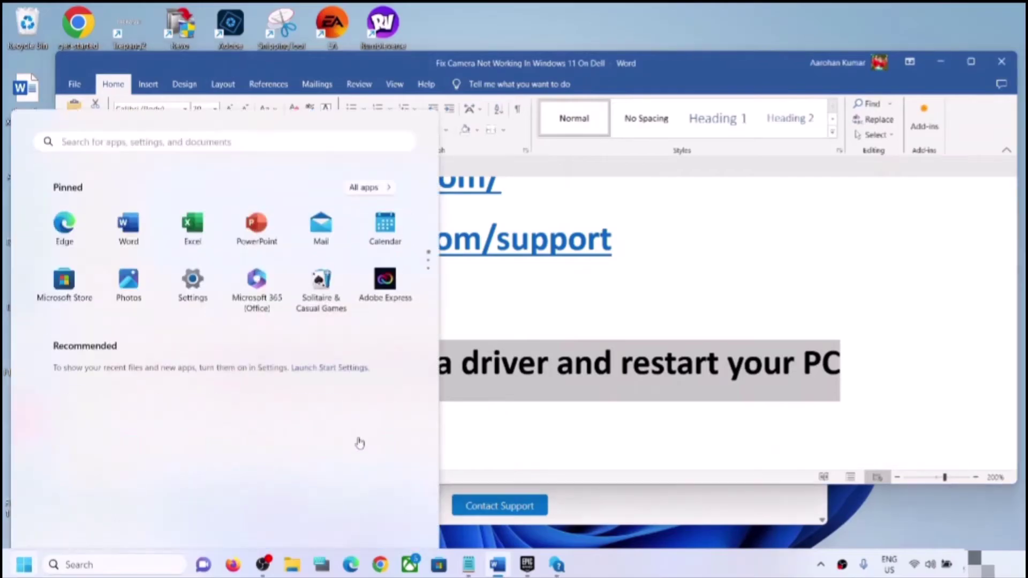
pyautogui.click(391, 519)
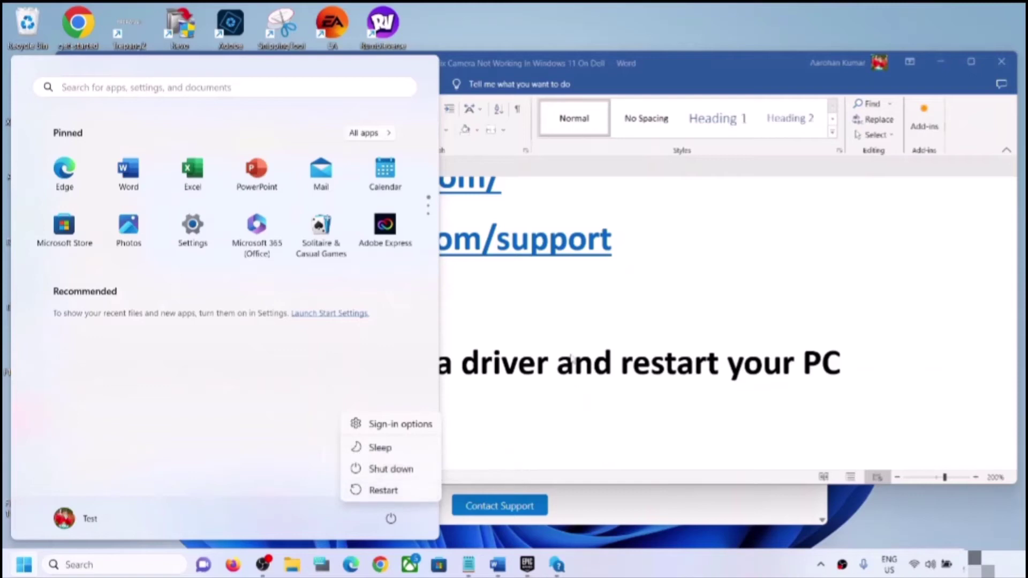
pyautogui.press('Escape')
pyautogui.press('Escape')
pyautogui.click(302, 369)
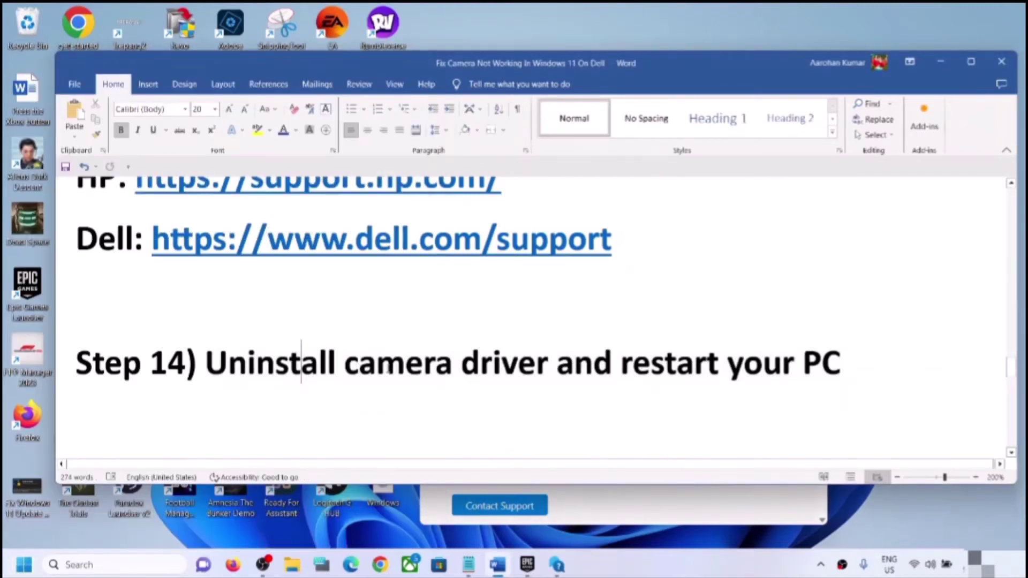
pyautogui.moveTo(344, 370); pyautogui.dragTo(557, 370)
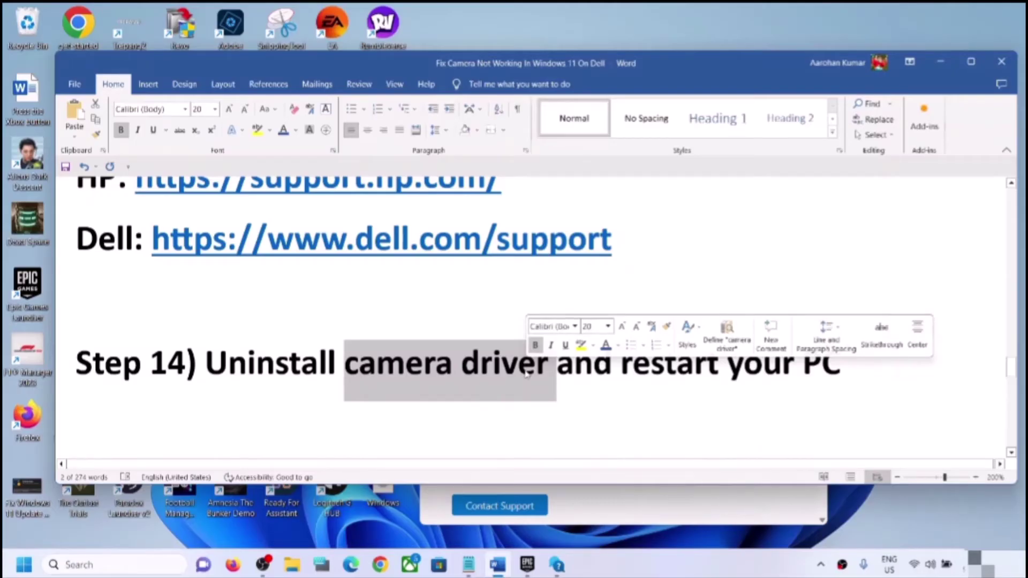
# - Highlight the driver removal and restart text in step 14, and read step 15 about the camera being disabled in BIOS
pyautogui.click(593, 369)
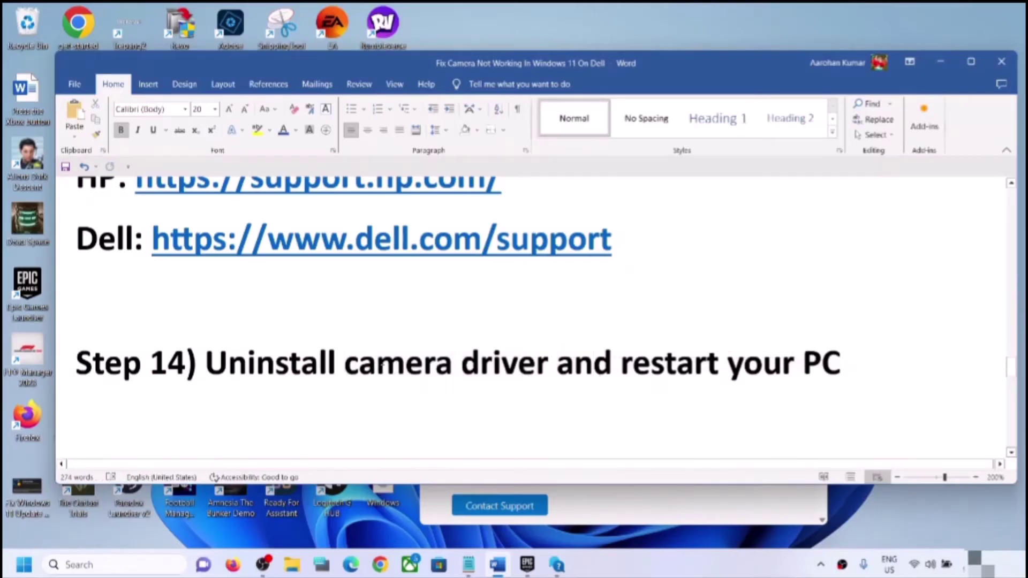
pyautogui.moveTo(285, 369); pyautogui.dragTo(720, 369)
pyautogui.scroll(-2, 340, 366)
pyautogui.scroll(-1, 340, 367)
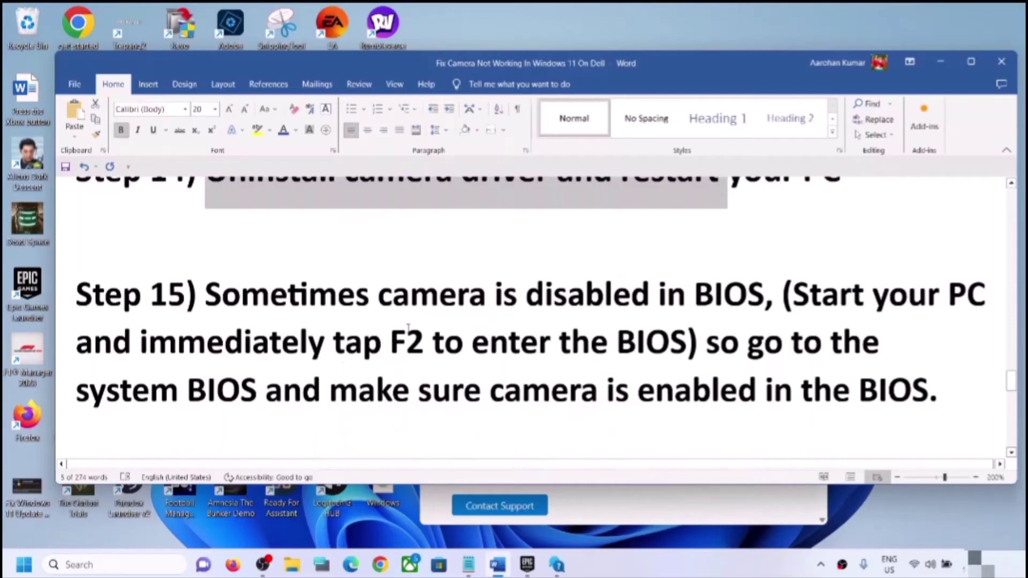
pyautogui.moveTo(245, 295); pyautogui.dragTo(755, 295)
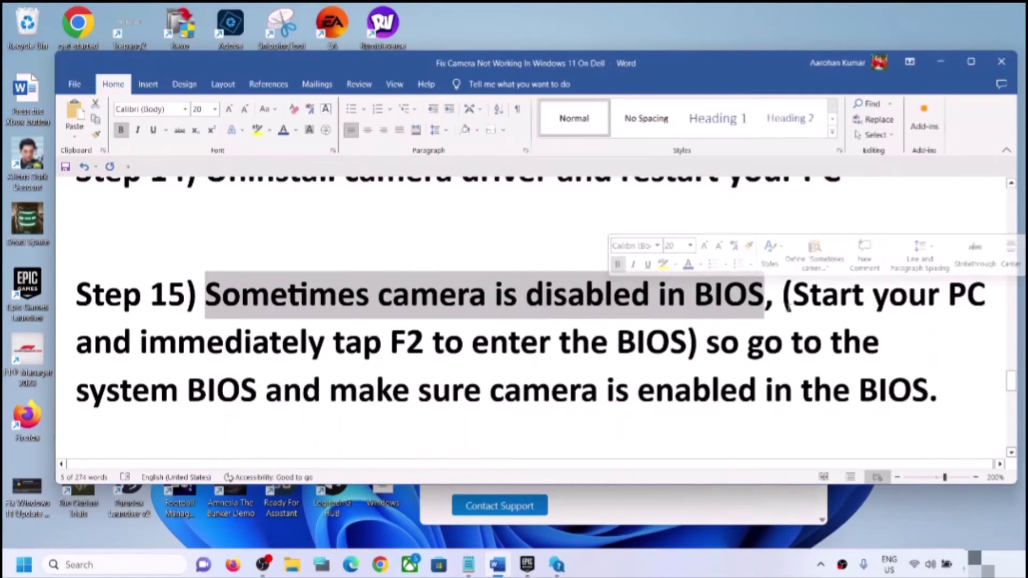
pyautogui.click(792, 305)
pyautogui.moveTo(830, 304); pyautogui.dragTo(431, 343)
pyautogui.click(375, 390)
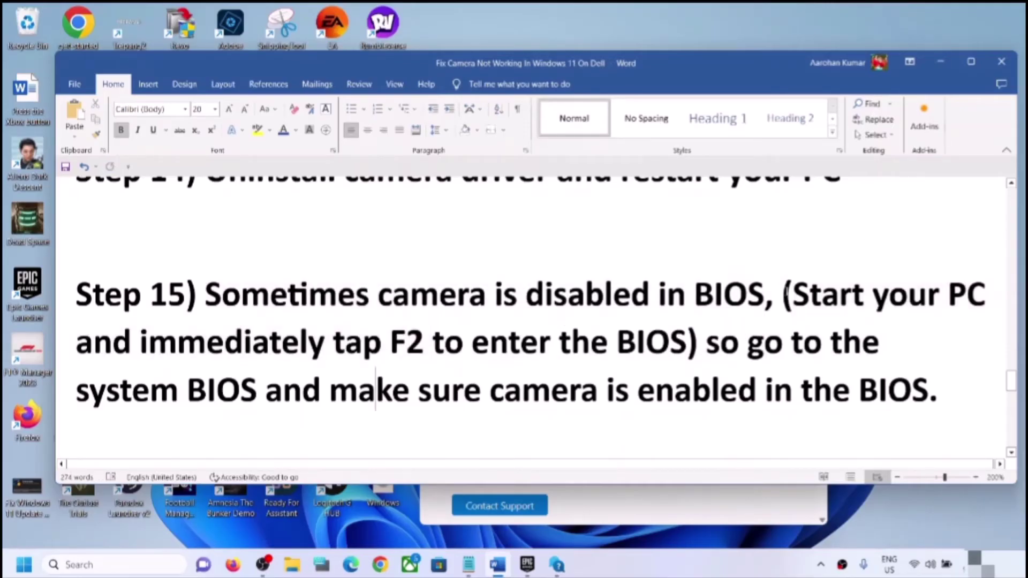
# - Highlight step 15's instruction to start the PC and immediately tap F2 to enter the BIOS
pyautogui.moveTo(793, 293); pyautogui.dragTo(688, 343)
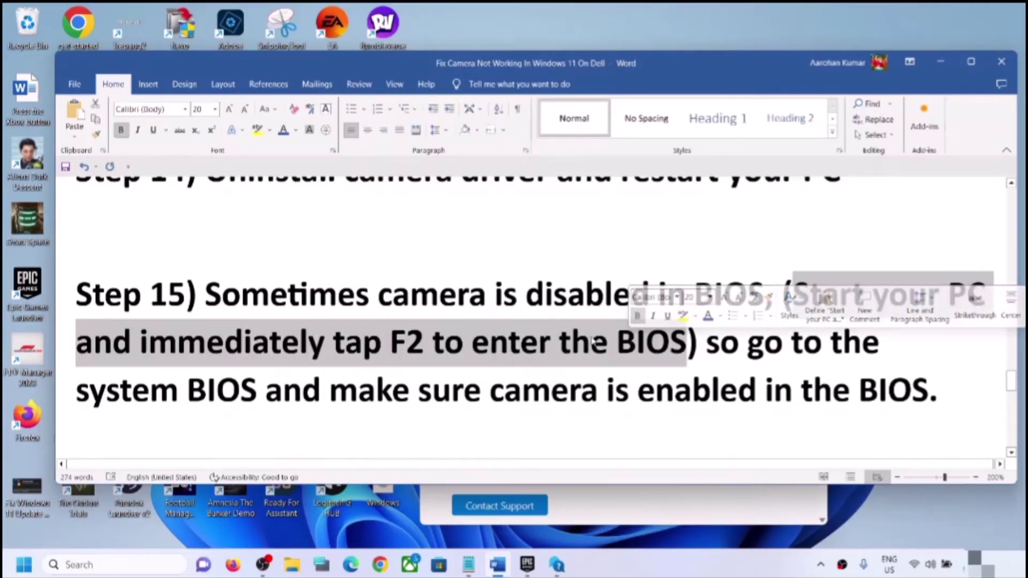
pyautogui.click(345, 342)
pyautogui.moveTo(344, 343); pyautogui.dragTo(428, 347)
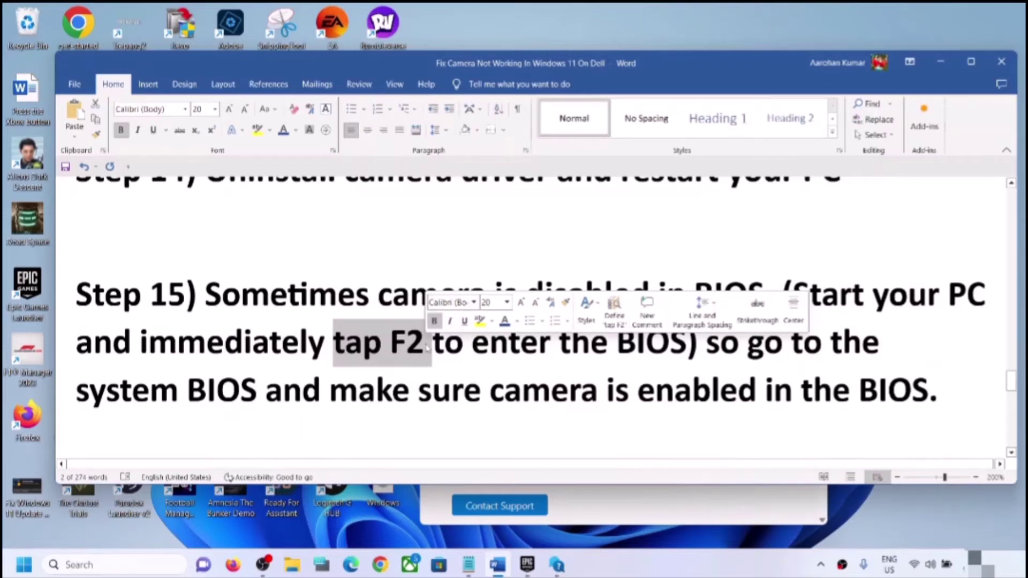
pyautogui.click(431, 346)
pyautogui.moveTo(472, 343); pyautogui.dragTo(656, 343)
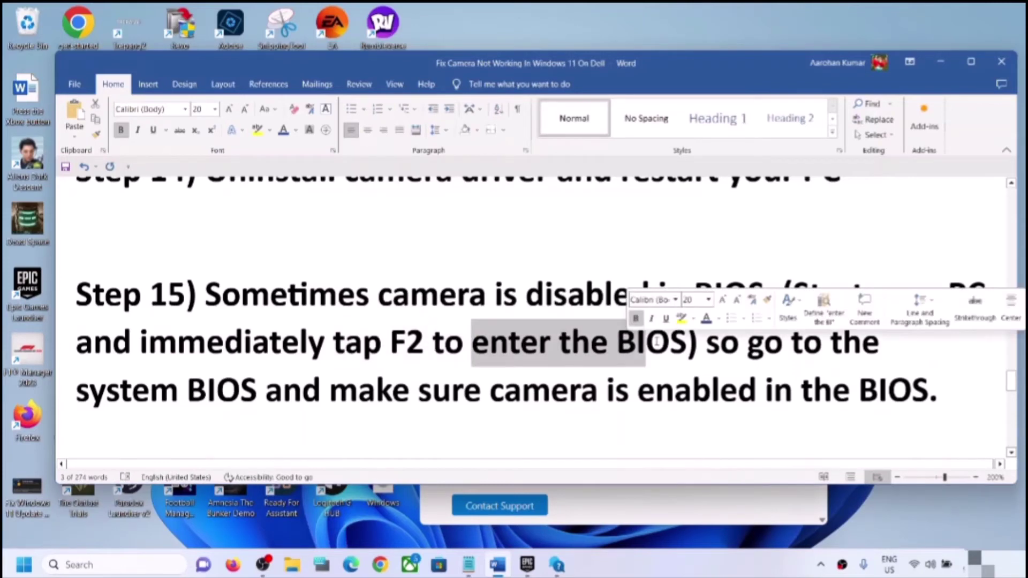
pyautogui.moveTo(391, 343); pyautogui.dragTo(425, 345)
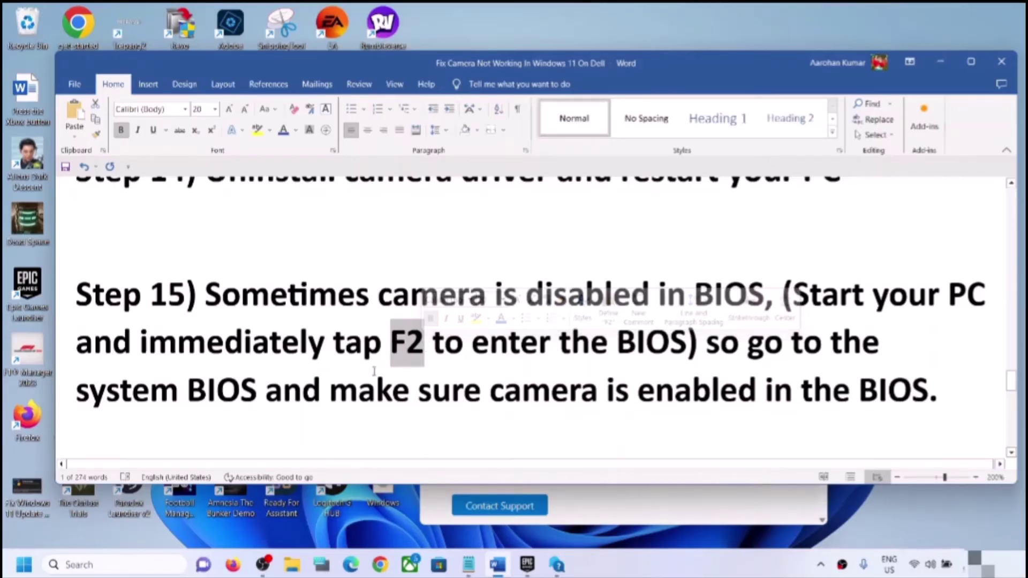
pyautogui.click(363, 343)
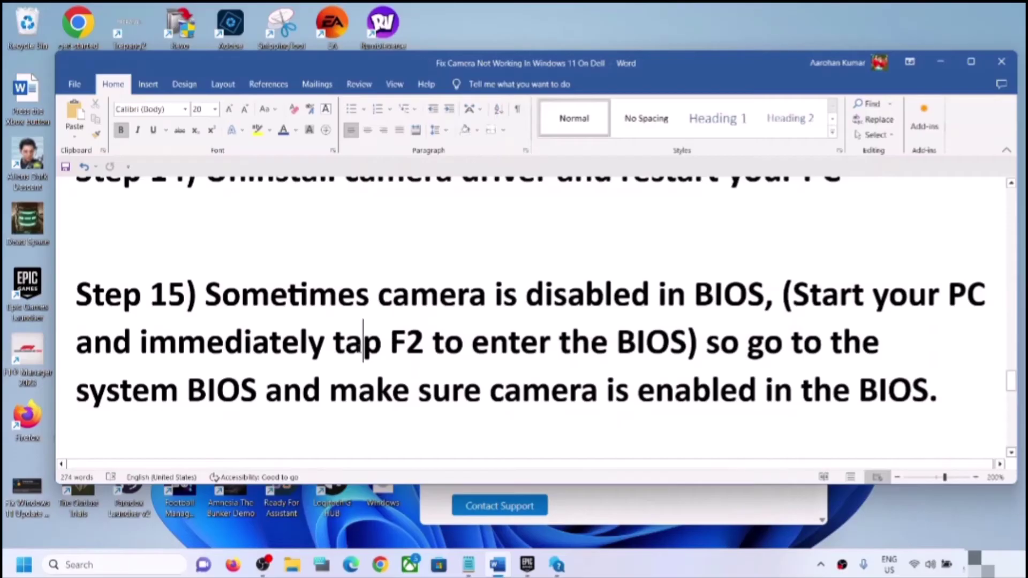
pyautogui.moveTo(382, 347); pyautogui.dragTo(421, 347)
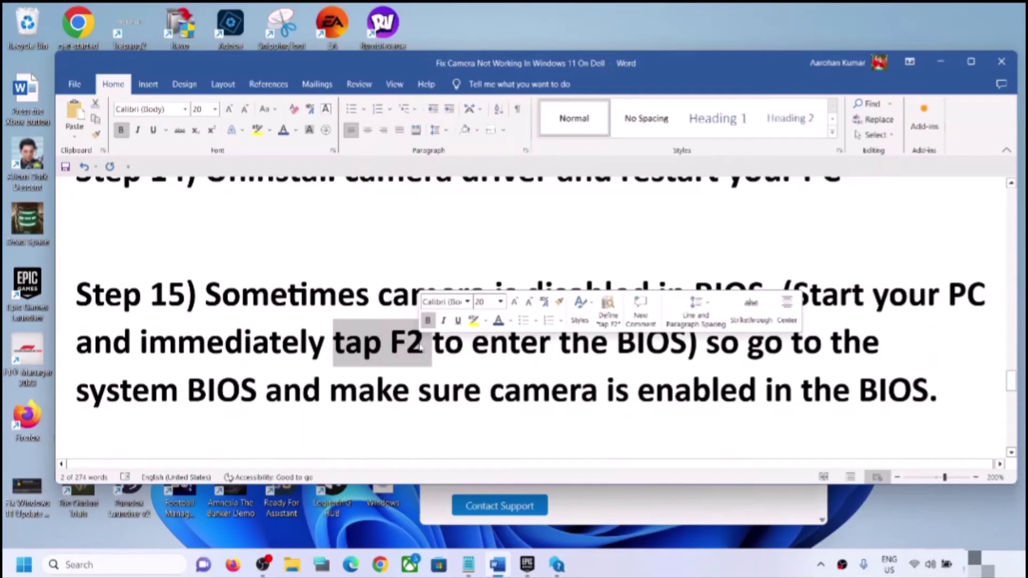
pyautogui.click(578, 349)
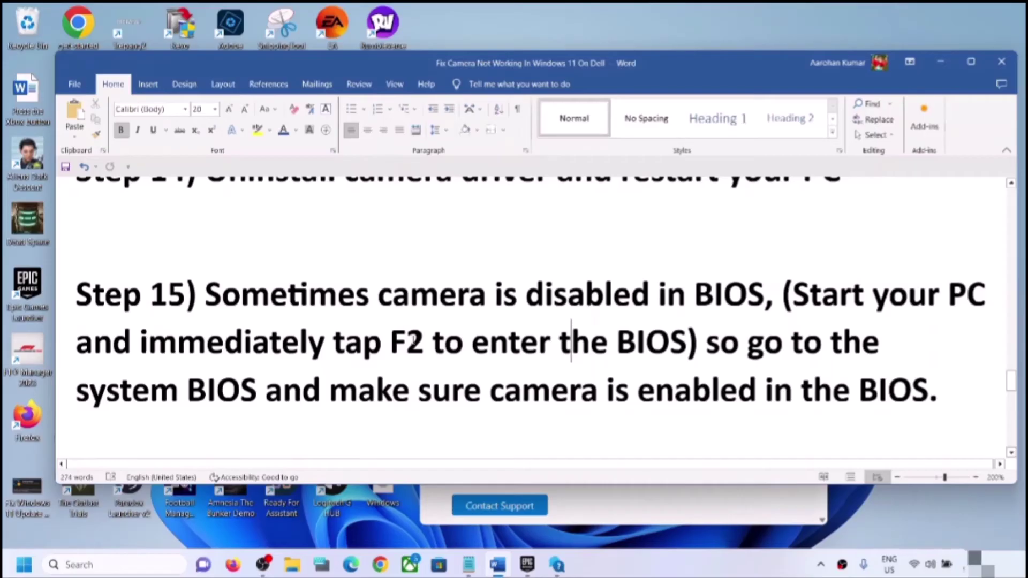
# - Highlight the part of step 15 about making sure the camera is enabled in the BIOS
pyautogui.moveTo(391, 343); pyautogui.dragTo(687, 345)
pyautogui.click(630, 393)
pyautogui.moveTo(328, 396); pyautogui.dragTo(941, 393)
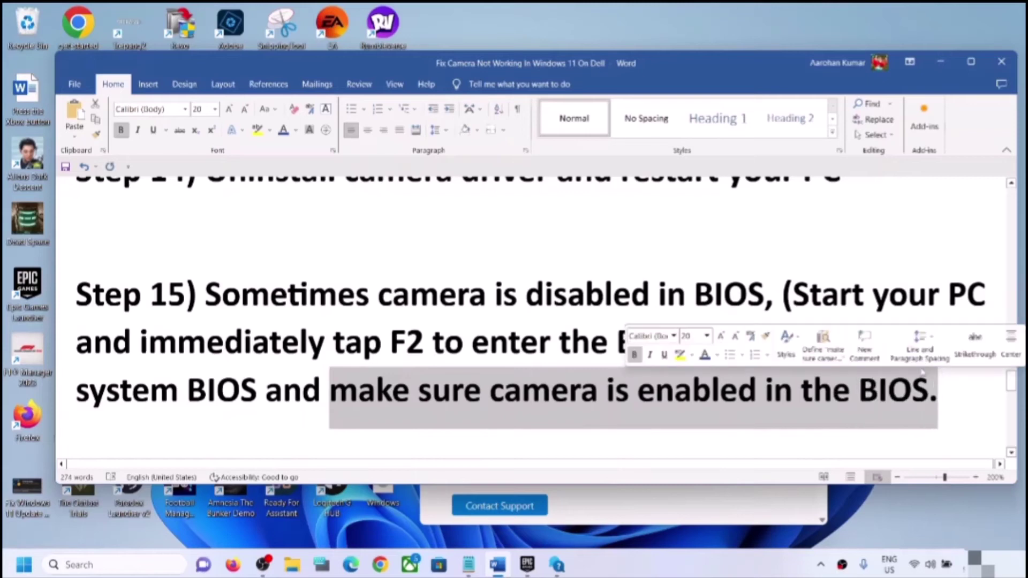
pyautogui.click(343, 378)
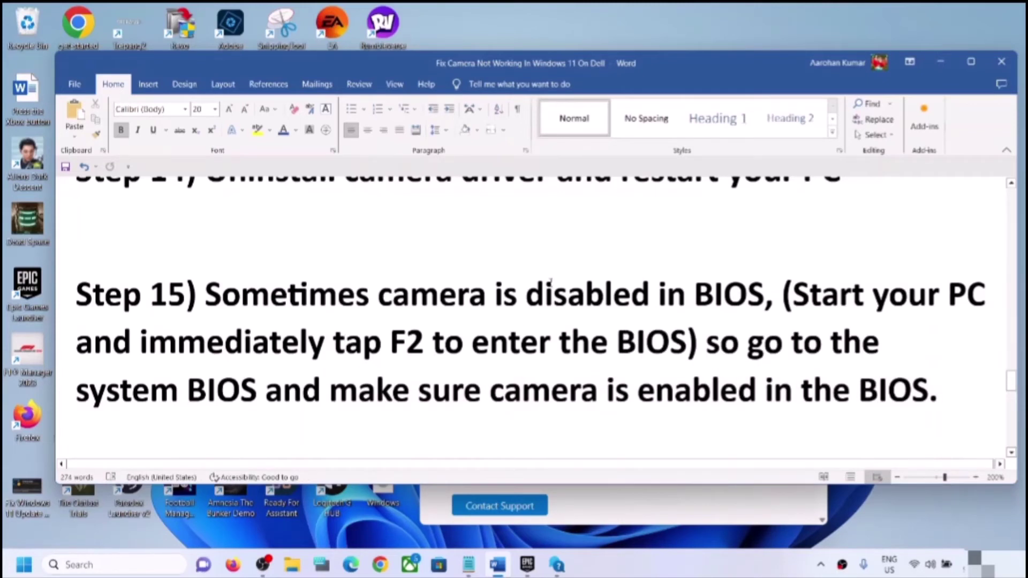
pyautogui.moveTo(496, 294); pyautogui.dragTo(614, 295)
pyautogui.moveTo(606, 391); pyautogui.dragTo(812, 391)
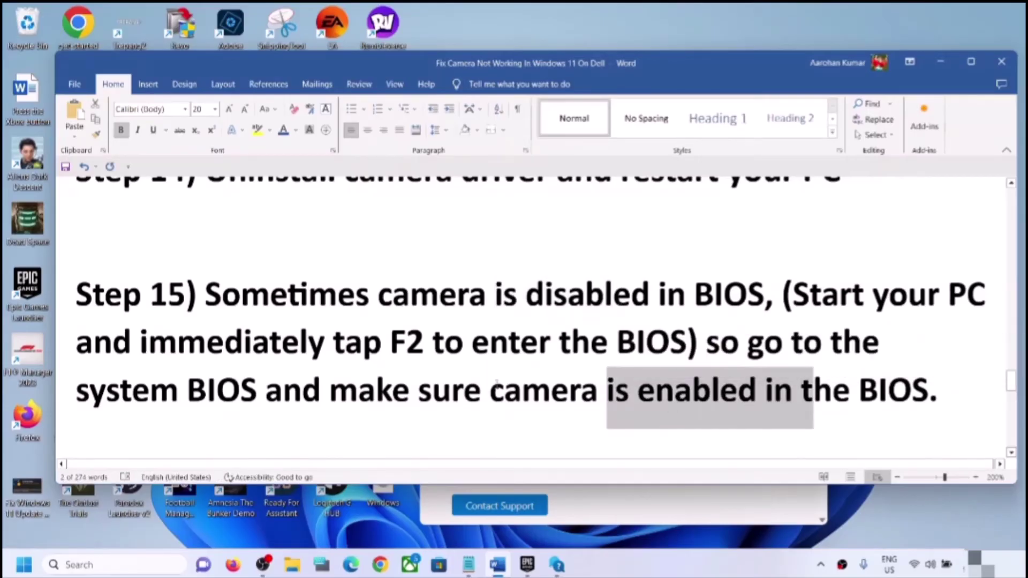
pyautogui.click(489, 391)
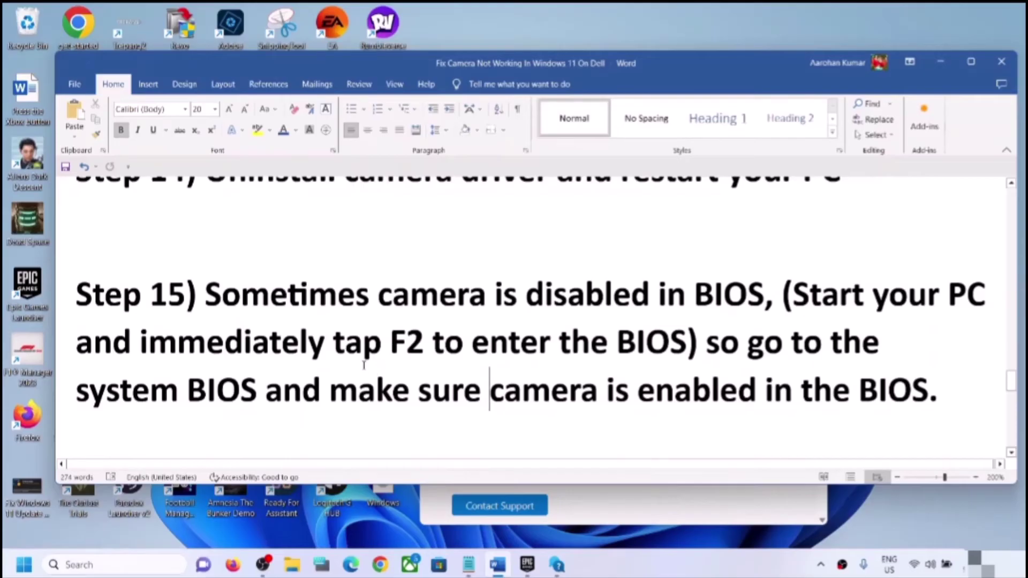
# - Highlight "Update Windows 11" in step 16 of the notes, and check for updates in the Windows Update settings
pyautogui.scroll(-3, 364, 366)
pyautogui.scroll(1, 363, 365)
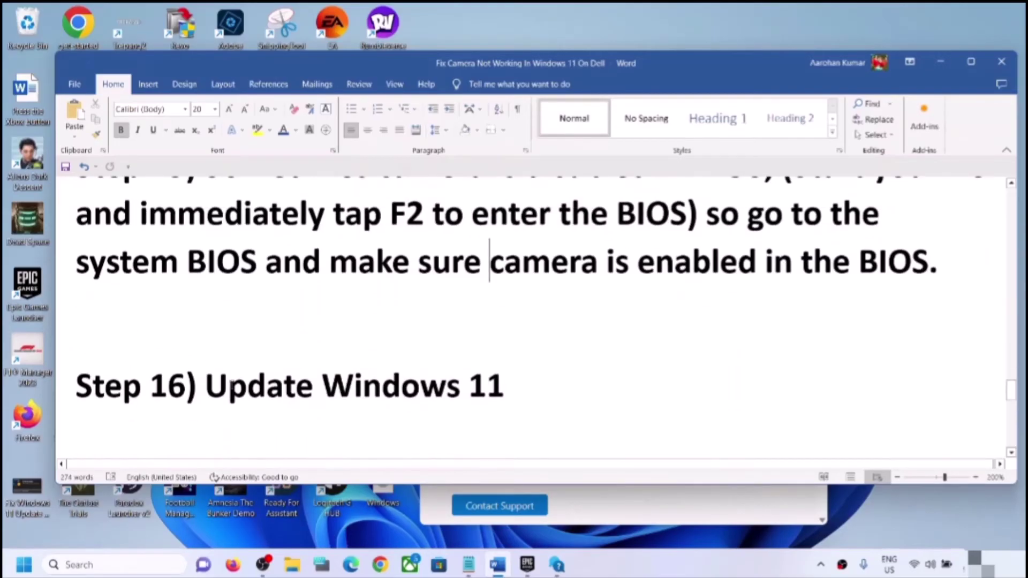
pyautogui.moveTo(207, 386); pyautogui.dragTo(576, 368)
pyautogui.press('super+i')
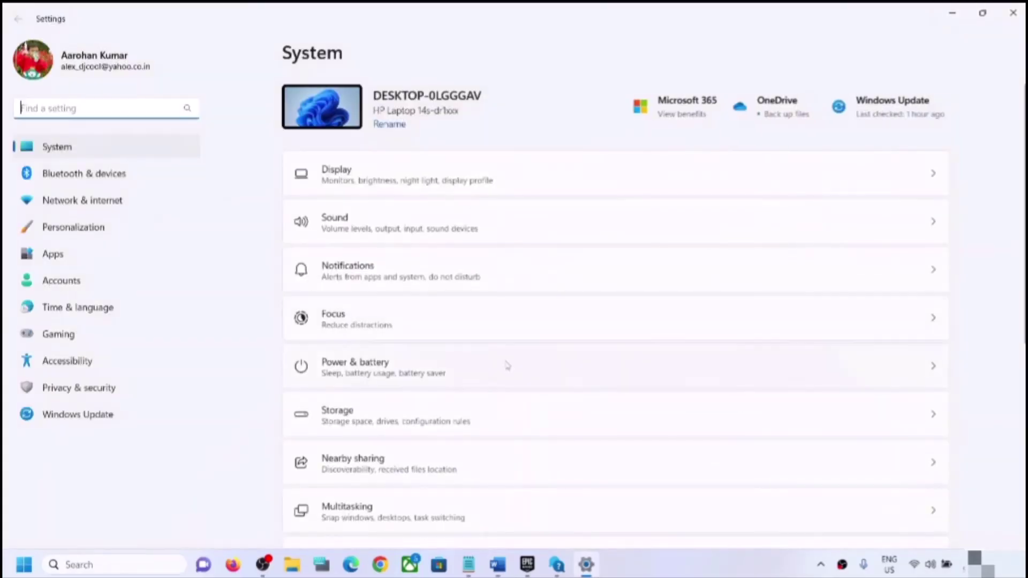
pyautogui.click(99, 415)
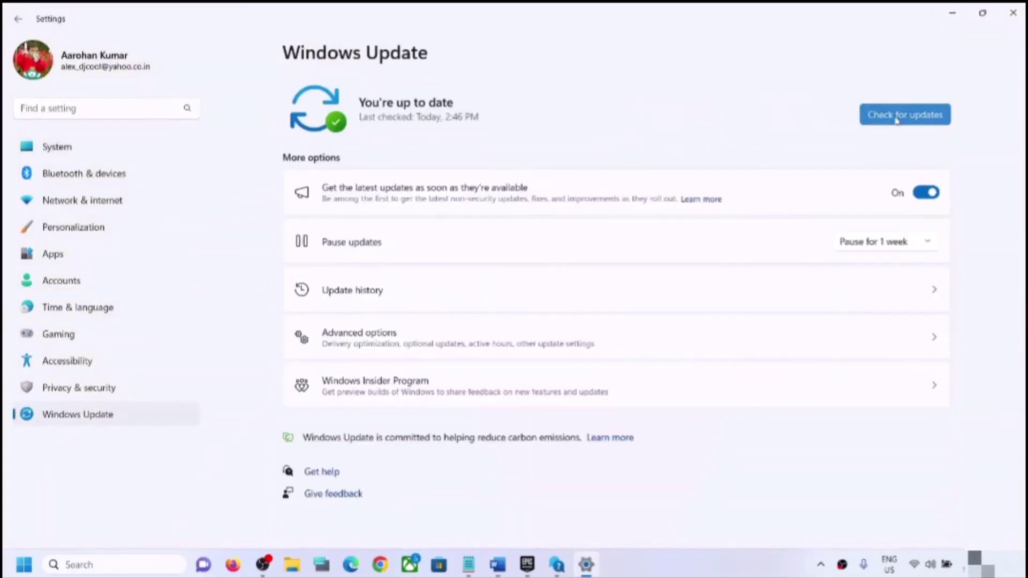
pyautogui.click(896, 119)
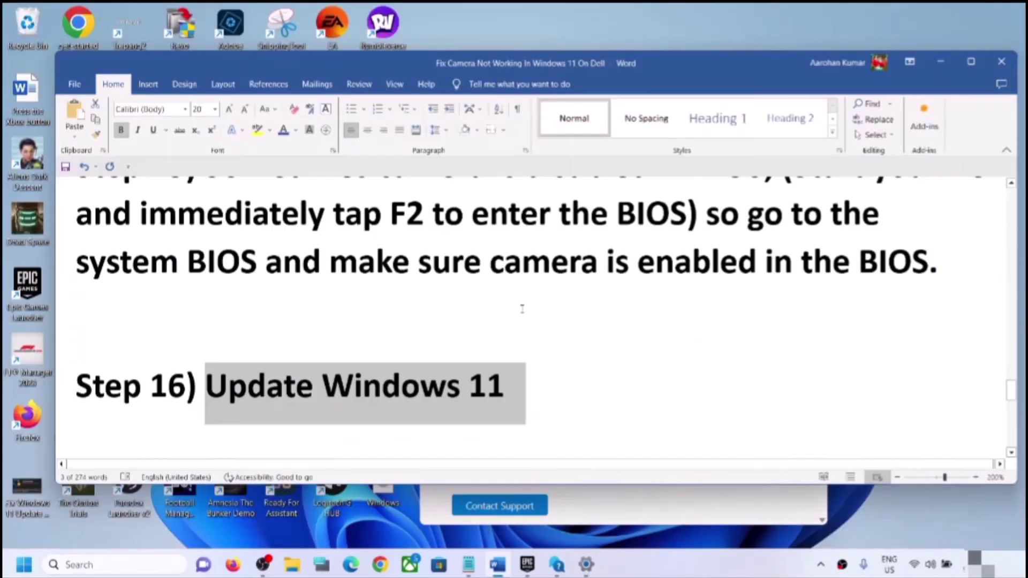
# - Read step 17 about the clean boot, and open System Configuration at its list of services
pyautogui.scroll(-3, 440, 351)
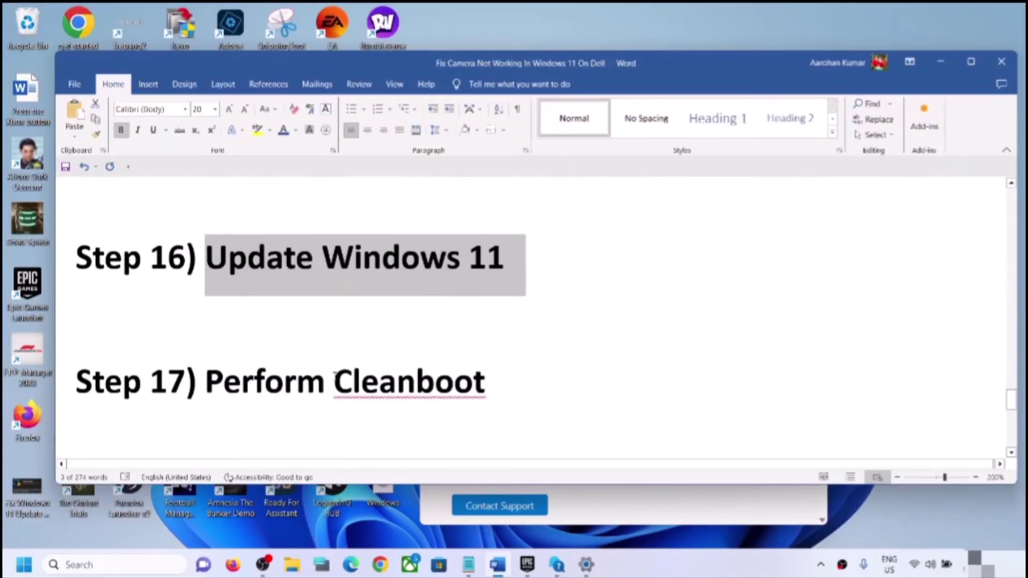
pyautogui.click(81, 566)
pyautogui.write('sy')
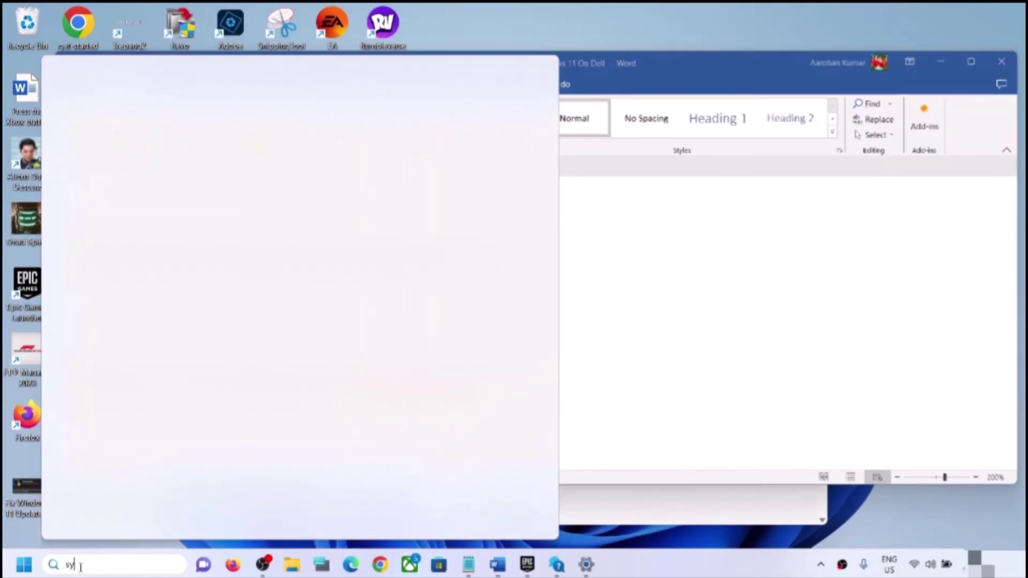
pyautogui.write('stem')
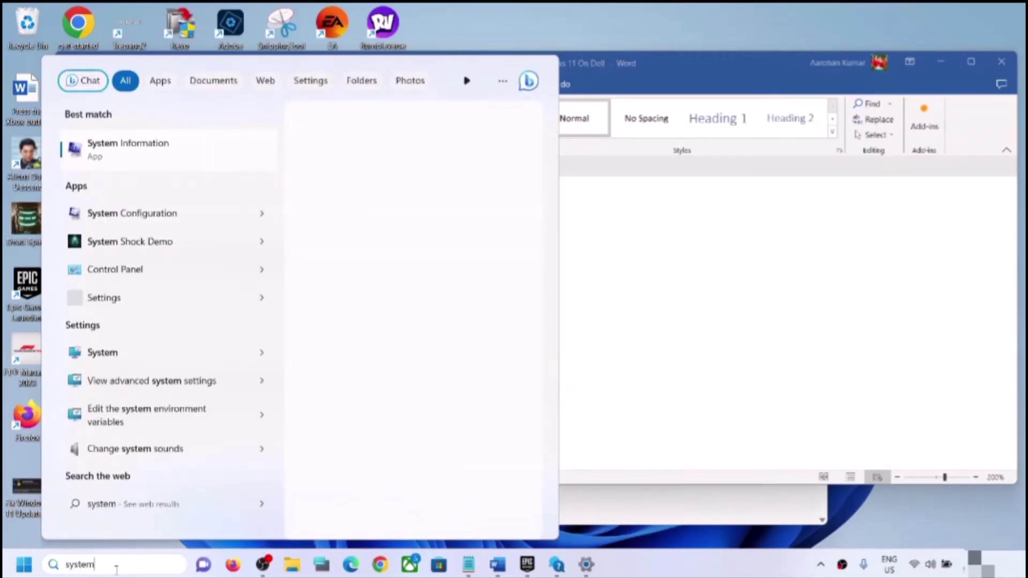
pyautogui.write(' con')
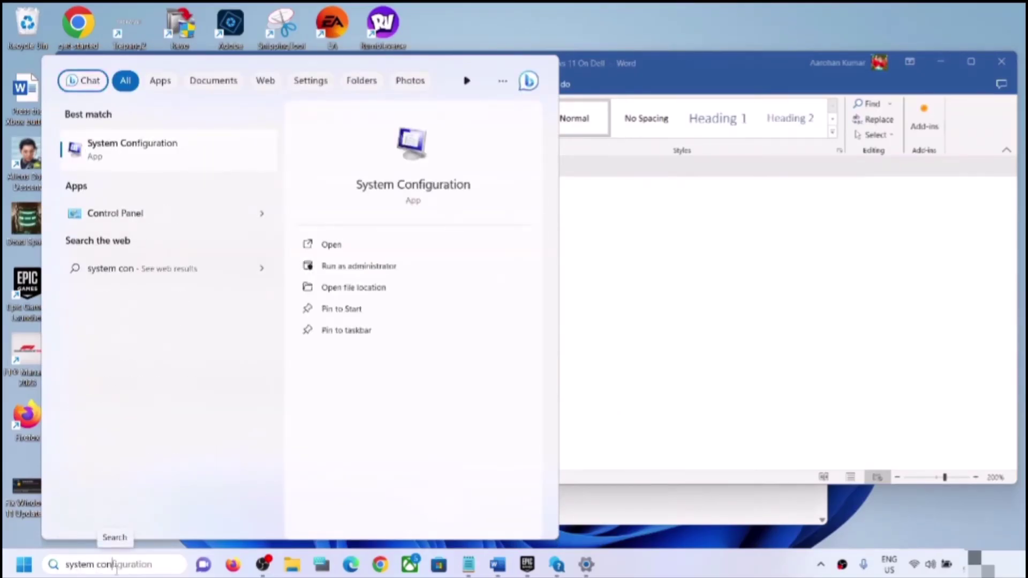
pyautogui.write('figuration')
pyautogui.click(878, 232)
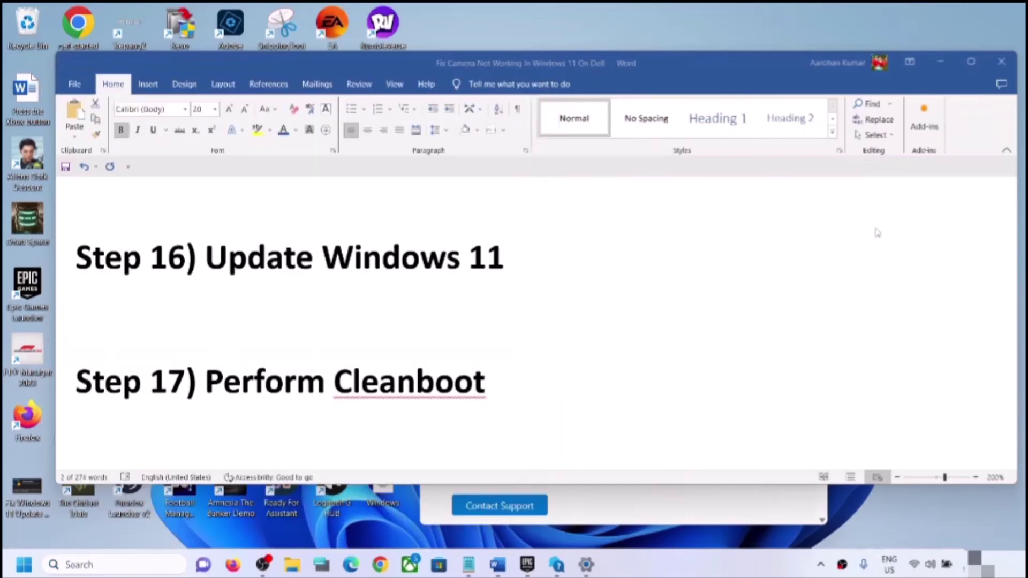
pyautogui.click(414, 180)
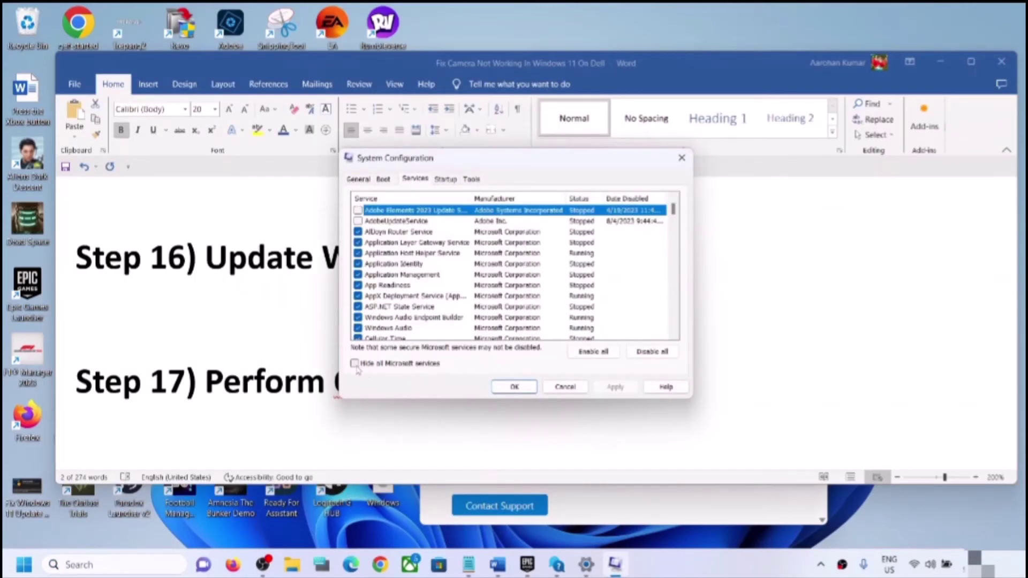
# - Hide all Microsoft services, disable all the remaining ones, apply the change, and dismiss the restart prompt
pyautogui.click(355, 364)
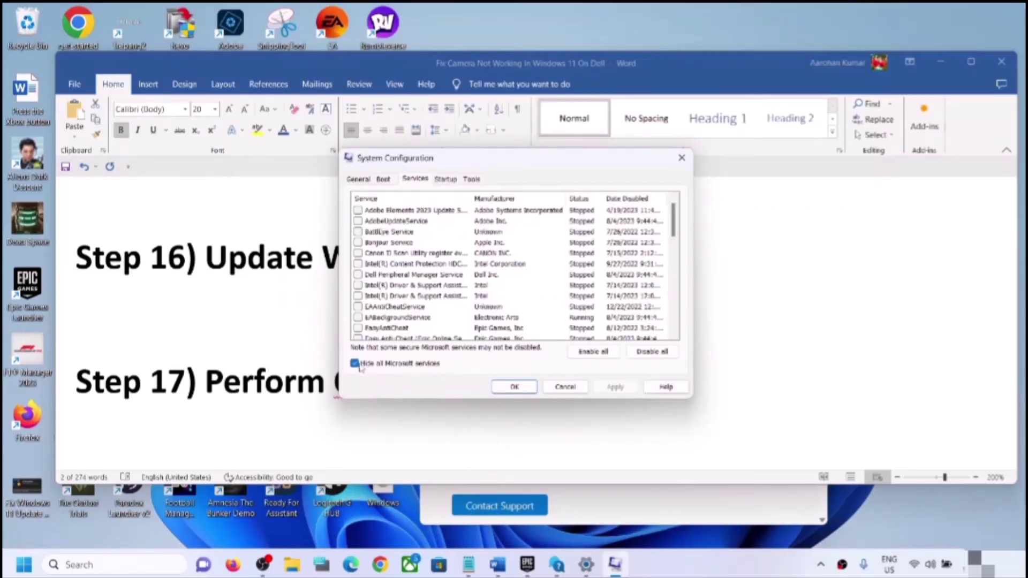
pyautogui.click(670, 353)
pyautogui.click(615, 386)
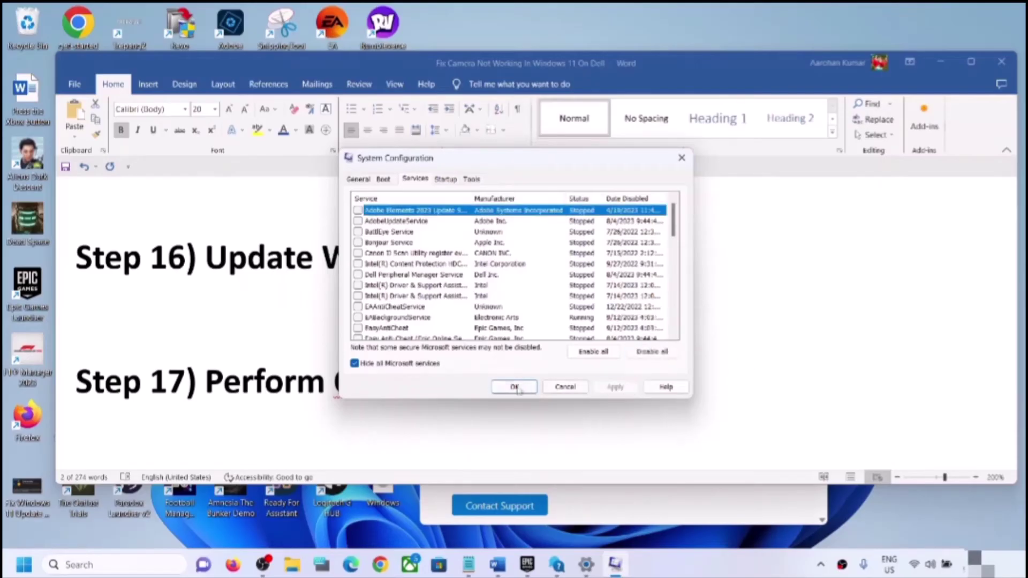
pyautogui.click(515, 386)
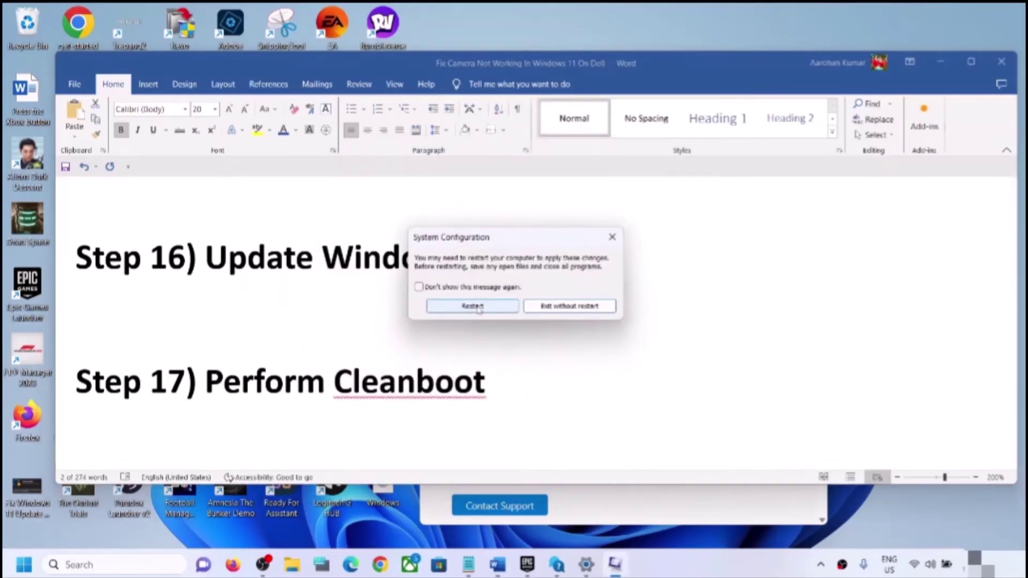
pyautogui.click(611, 236)
# - Highlight "Update system BIOS" in step 18 of the notes, and check the laptop's battery level
pyautogui.scroll(-2, 330, 380)
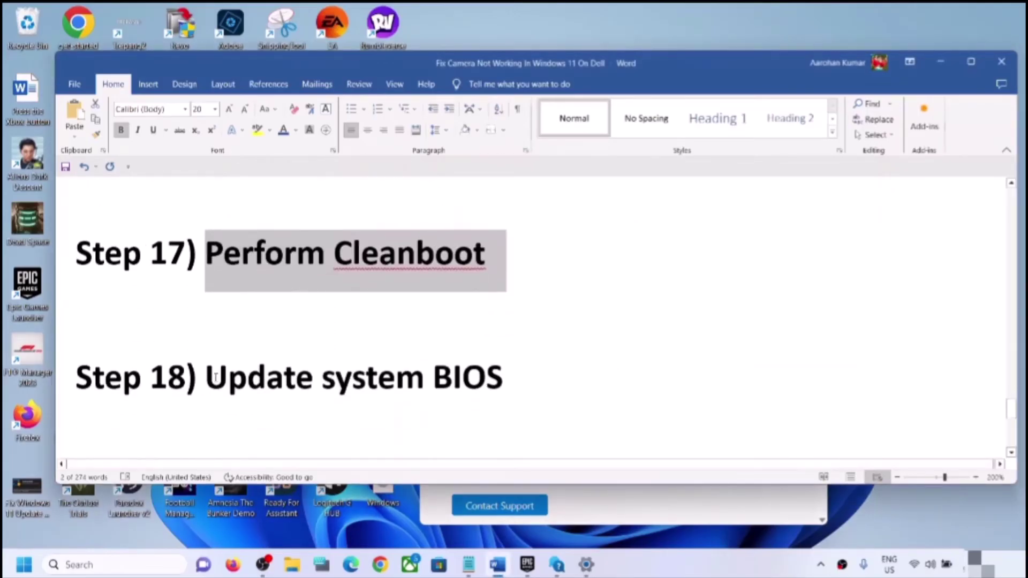
pyautogui.moveTo(214, 377); pyautogui.dragTo(492, 381)
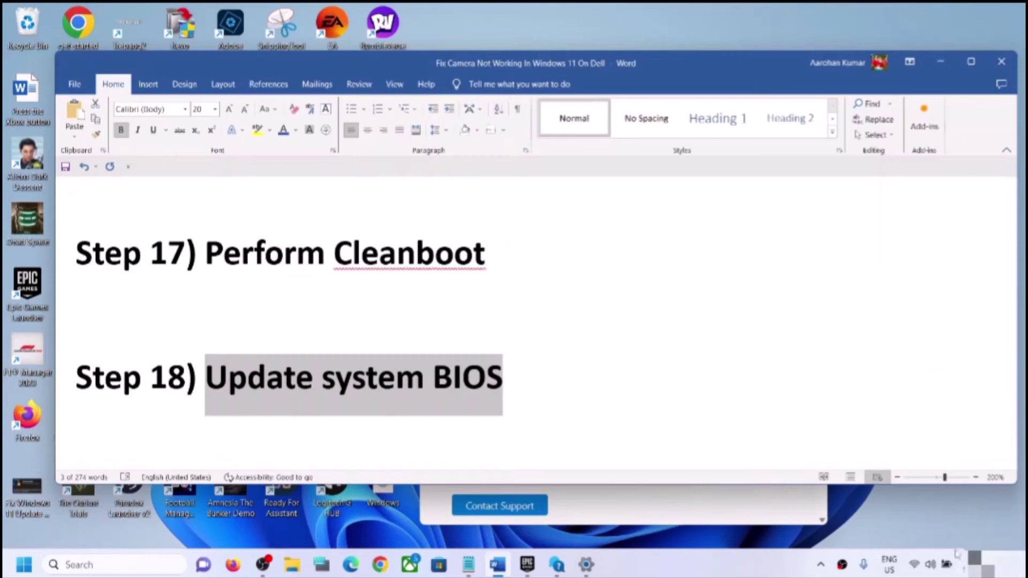
pyautogui.click(946, 566)
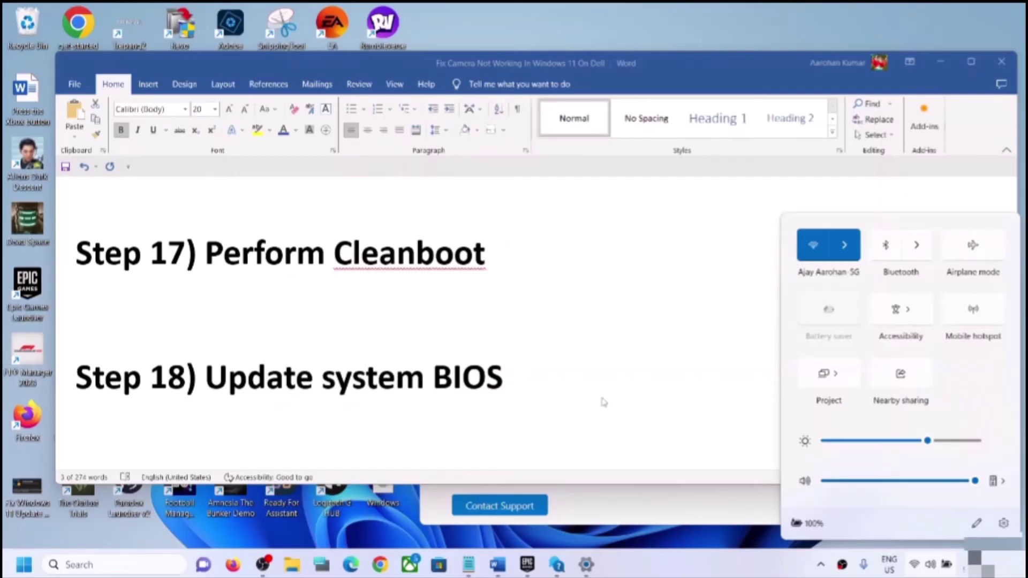
pyautogui.click(533, 374)
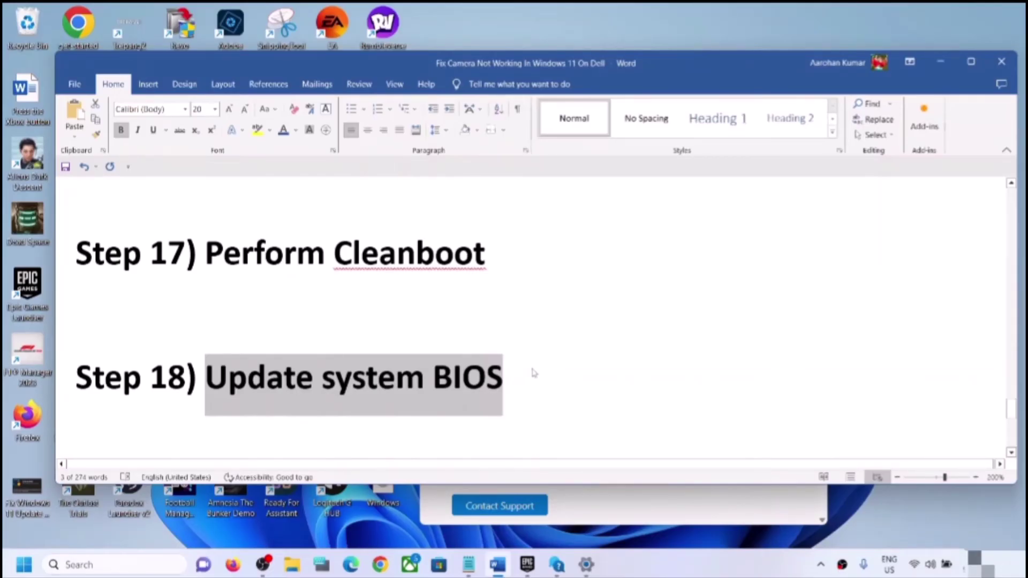
# - Copy "system restore" from step 19 of the notes, search Windows for it, and open Create a restore point
pyautogui.scroll(-2, 533, 374)
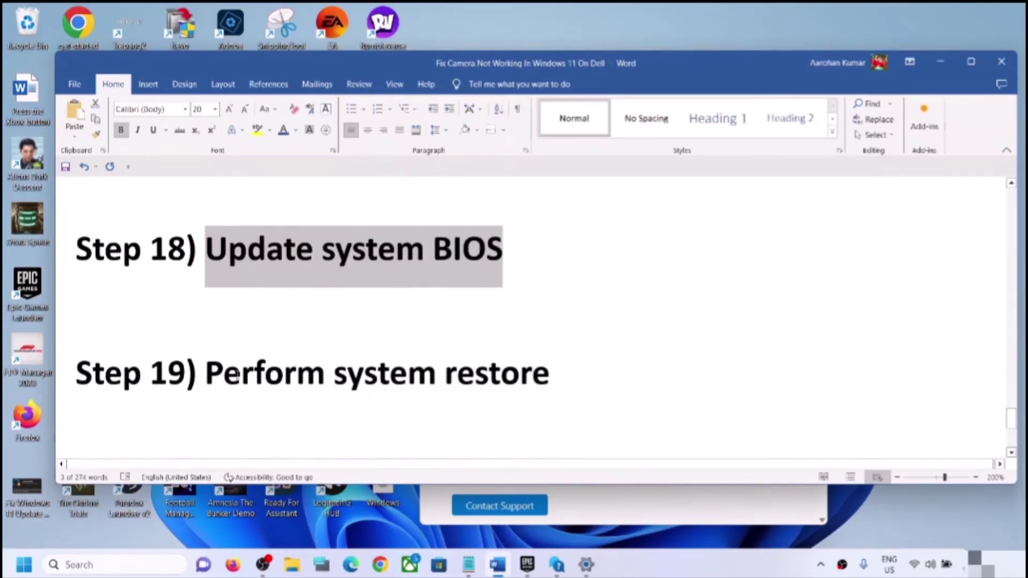
pyautogui.moveTo(236, 375); pyautogui.dragTo(333, 375)
pyautogui.hotkey('ctrl', 'c')
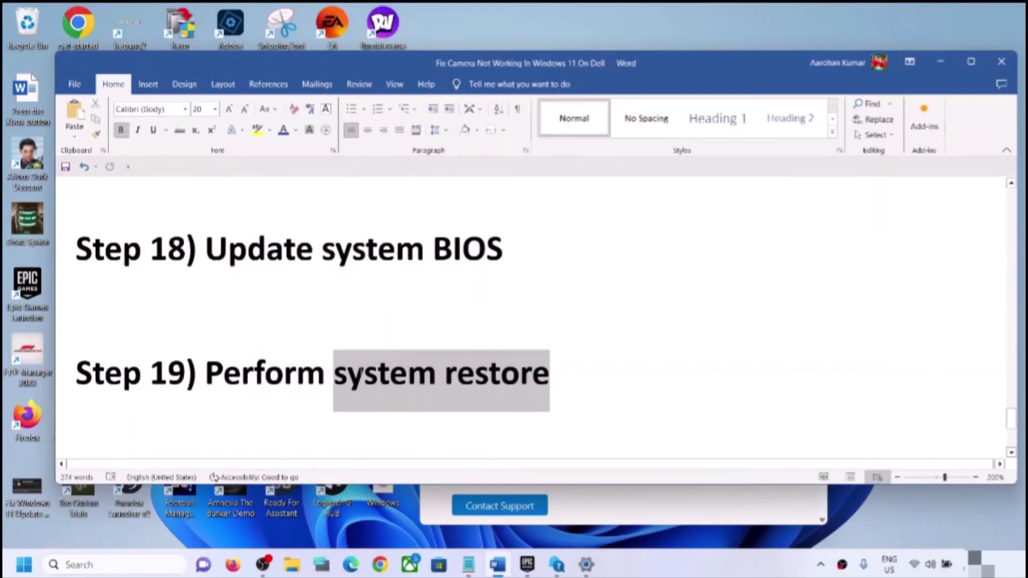
pyautogui.click(139, 569)
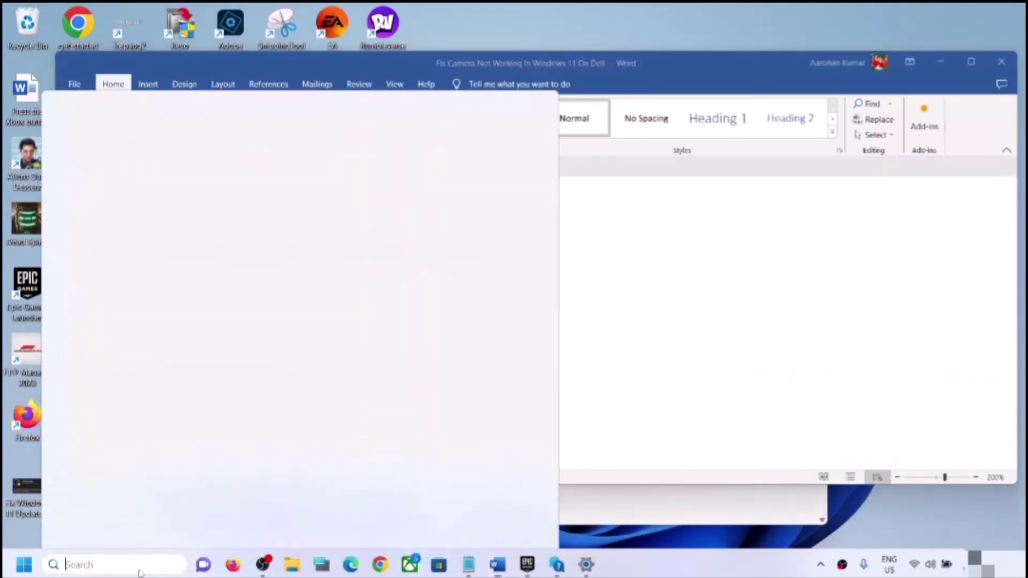
pyautogui.hotkey('ctrl', 'v')
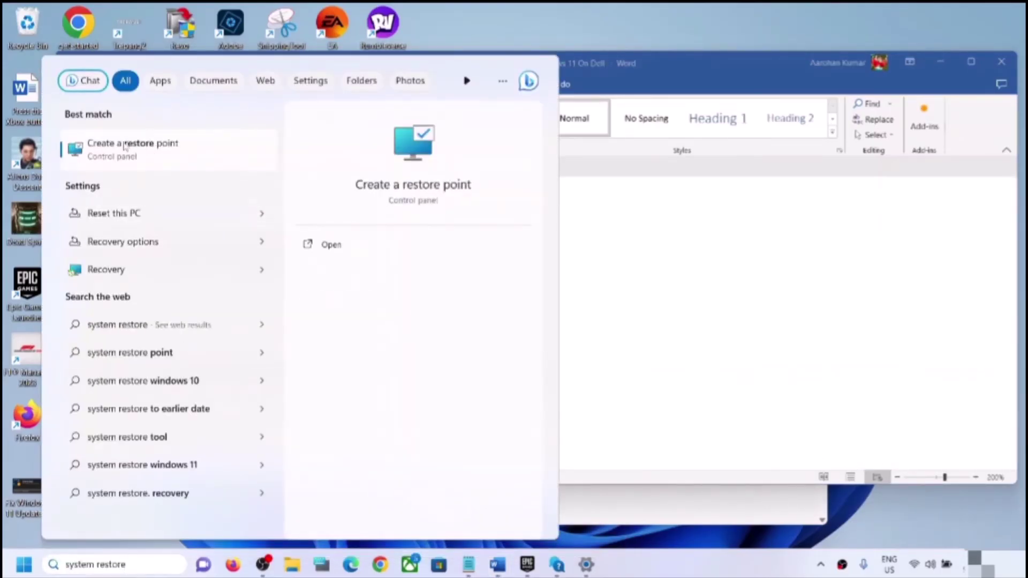
pyautogui.click(171, 155)
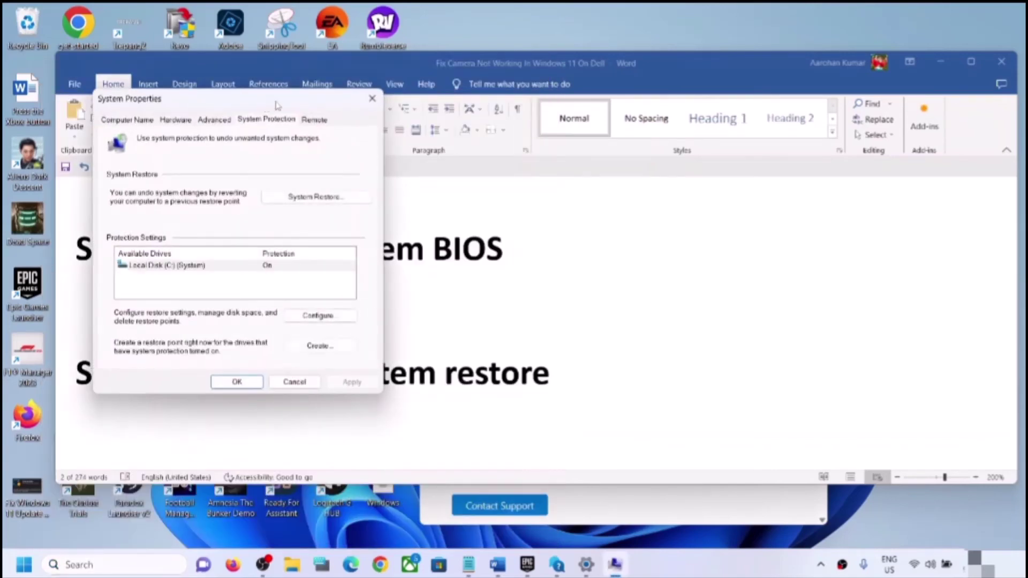
# - Go through System Restore with the 9/8/2023 6:24:36 PM Windows Modules Installer restore point up to the disk confirmation, and close it and System Properties without restoring
pyautogui.moveTo(277, 106); pyautogui.dragTo(623, 162)
pyautogui.click(696, 254)
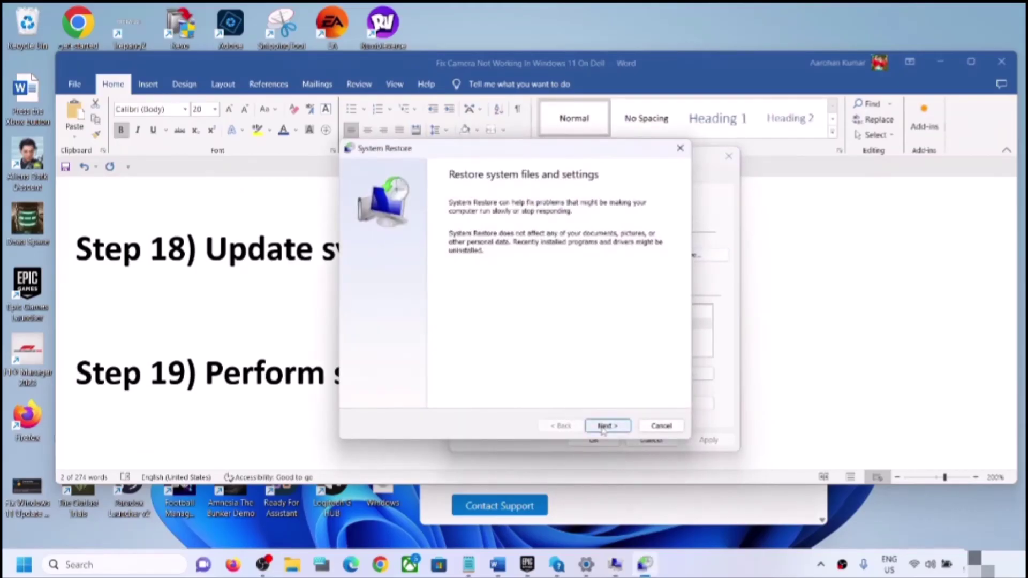
pyautogui.click(604, 426)
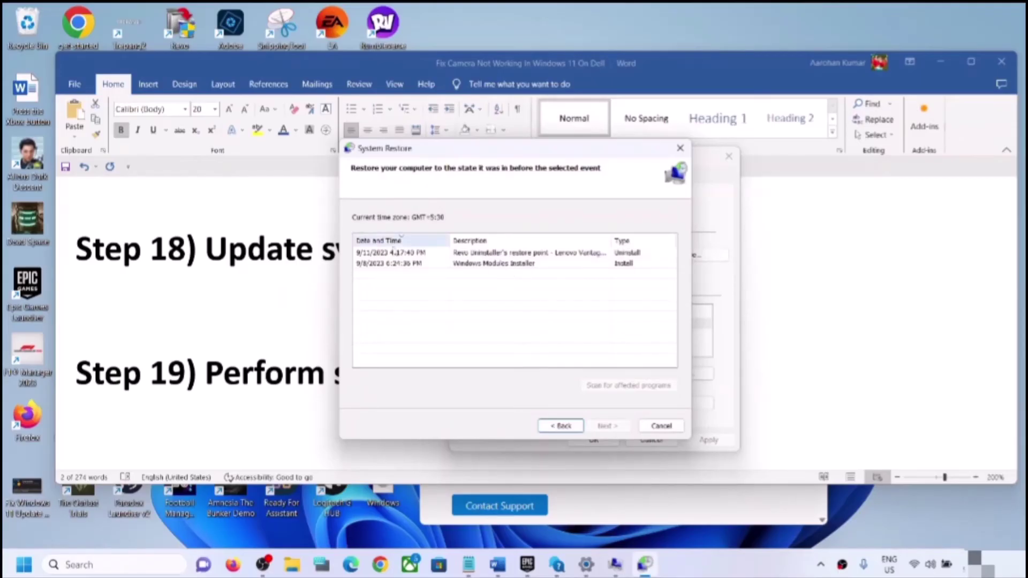
pyautogui.click(374, 254)
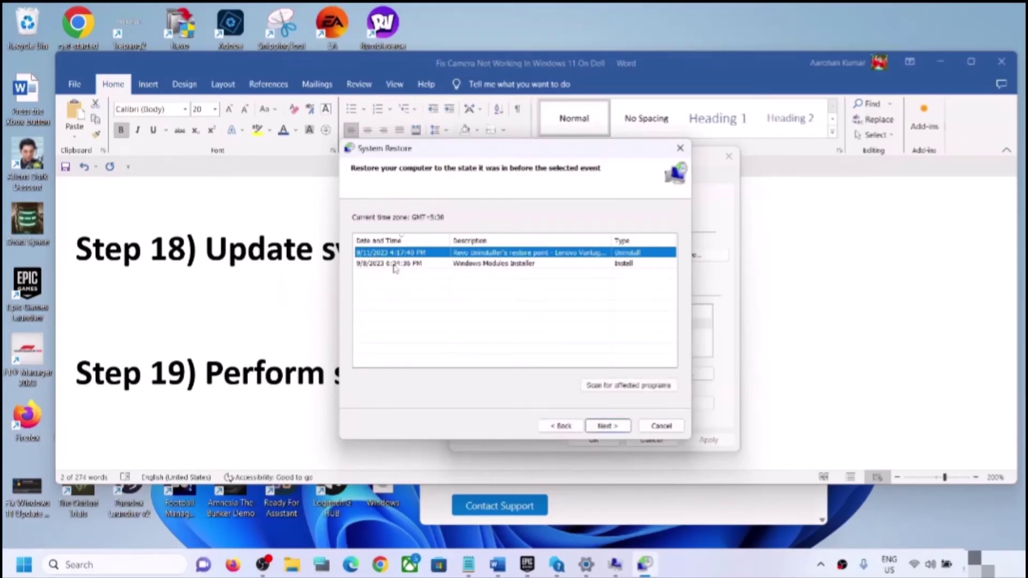
pyautogui.click(394, 264)
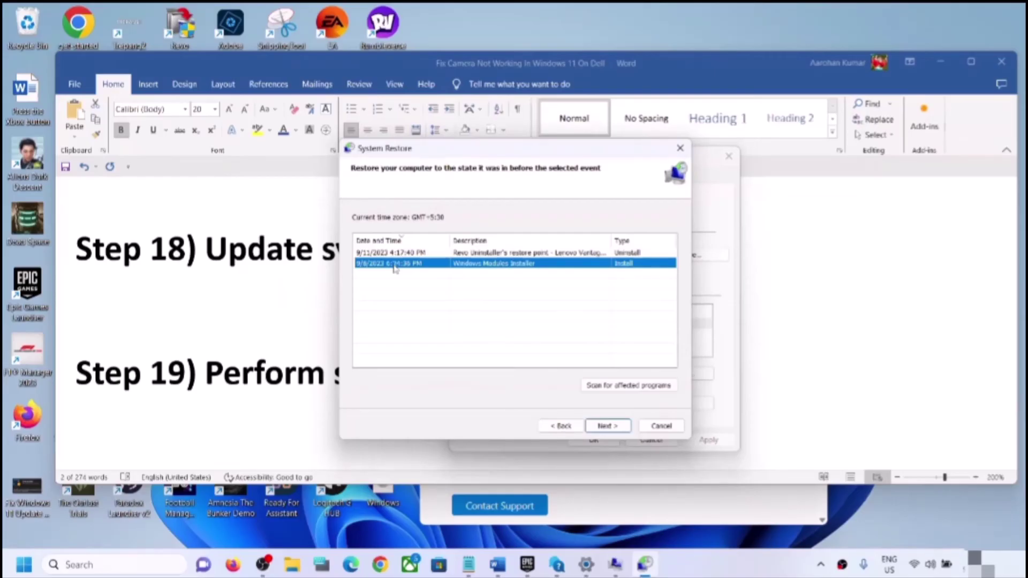
pyautogui.click(611, 427)
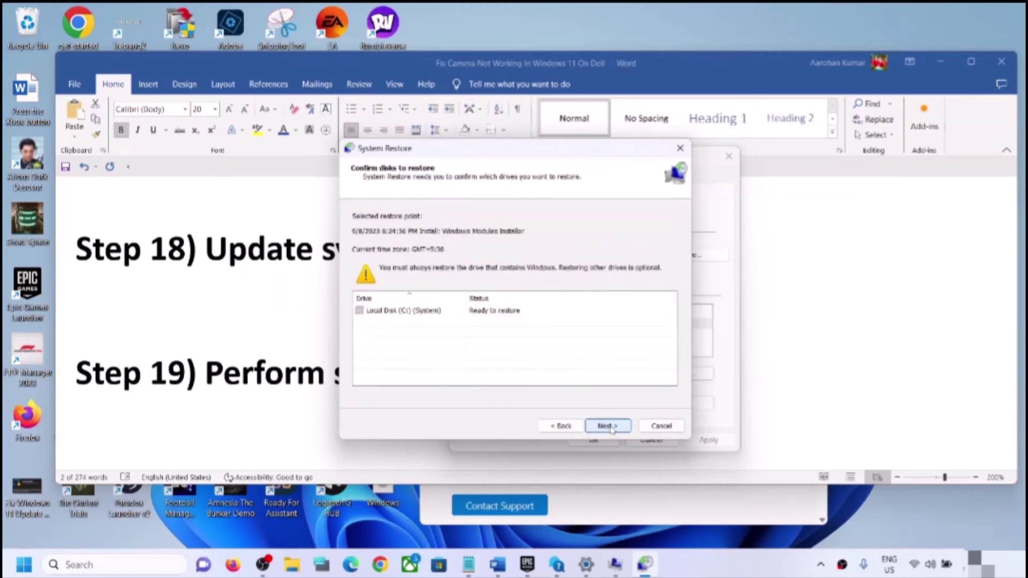
pyautogui.click(608, 430)
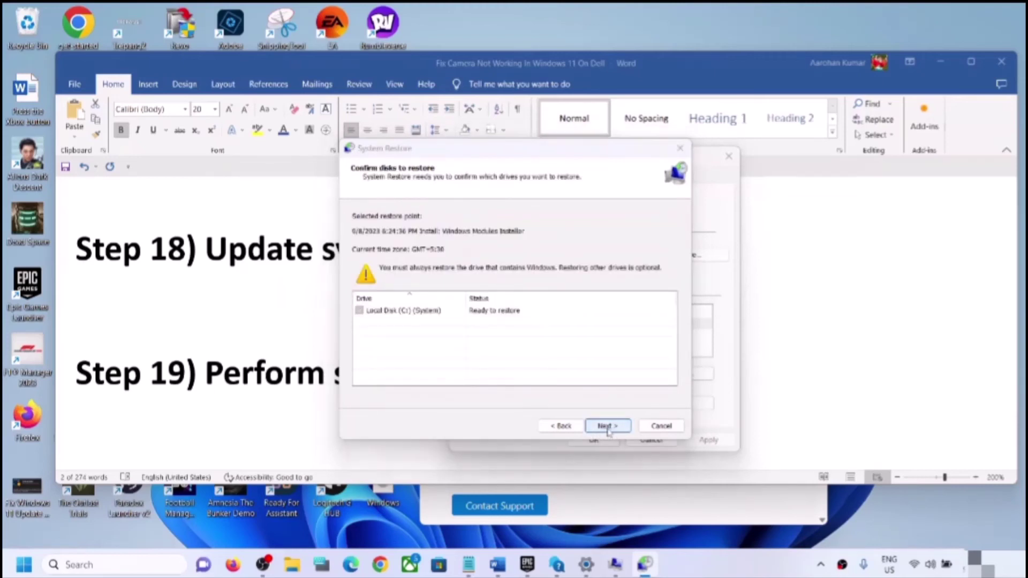
pyautogui.click(598, 339)
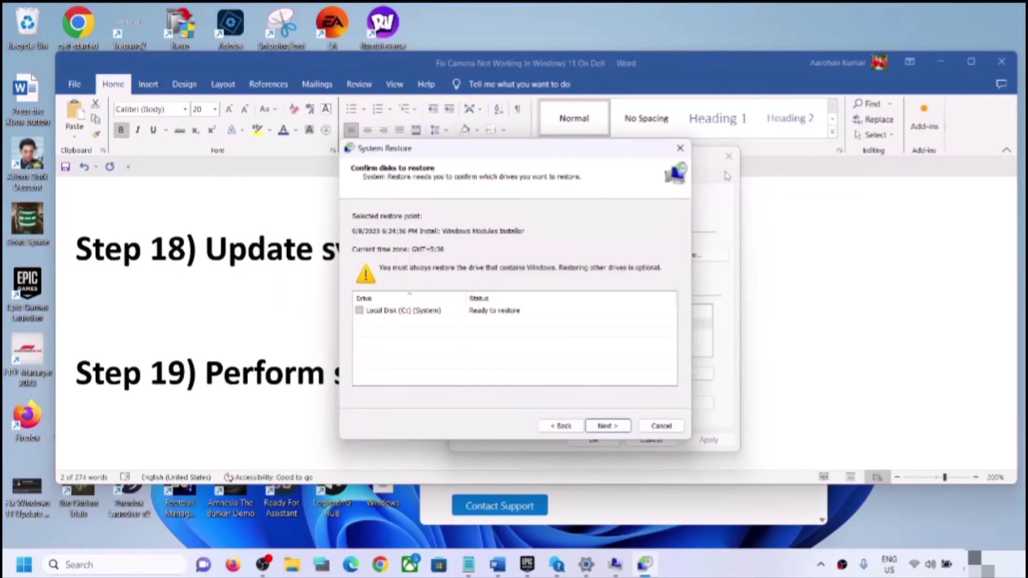
pyautogui.click(680, 148)
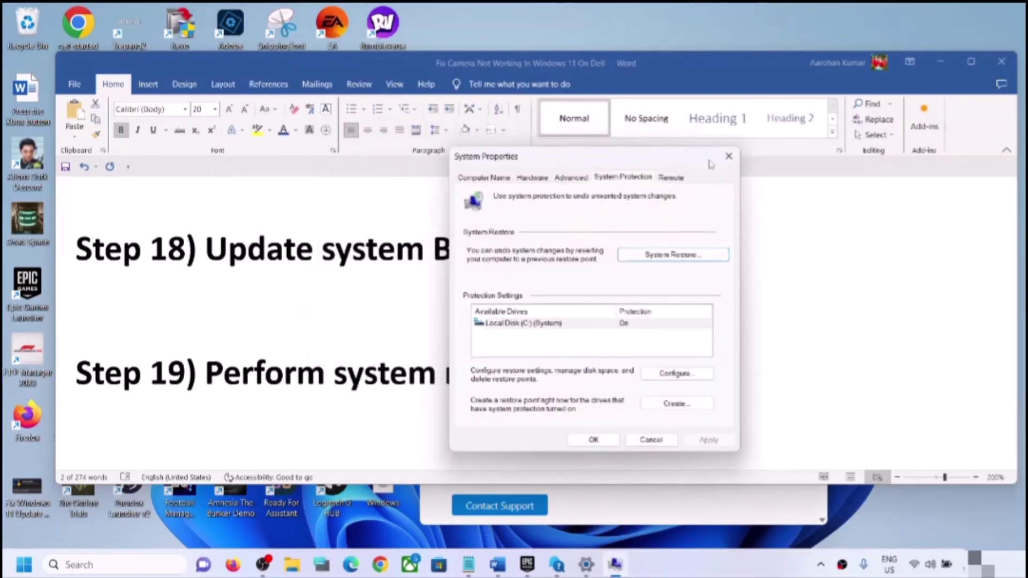
pyautogui.click(729, 156)
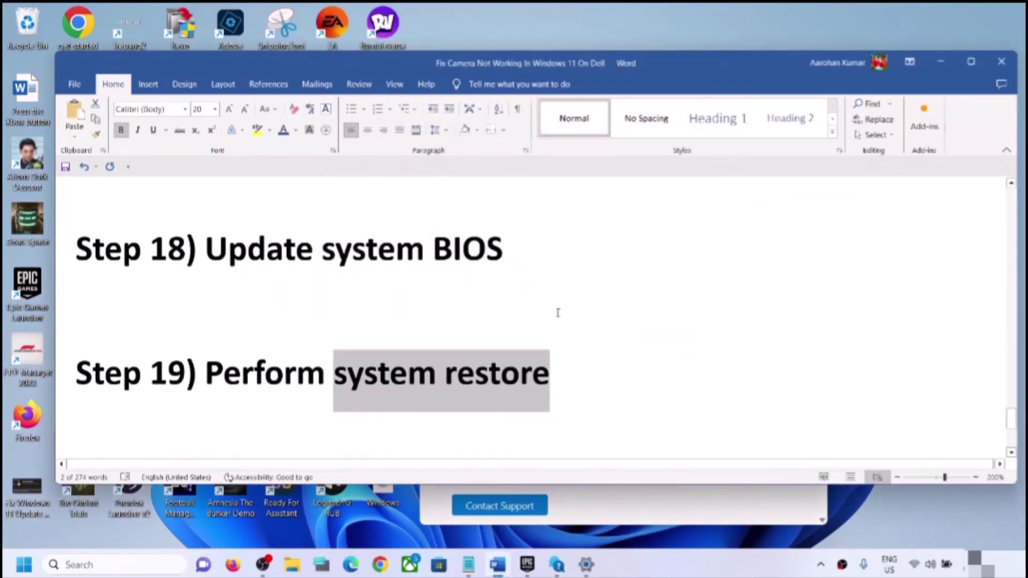
# - Read step 20 of the notes, highlighting its data-loss and backup warning and the words "Reset your PC"
pyautogui.scroll(-2, 508, 410)
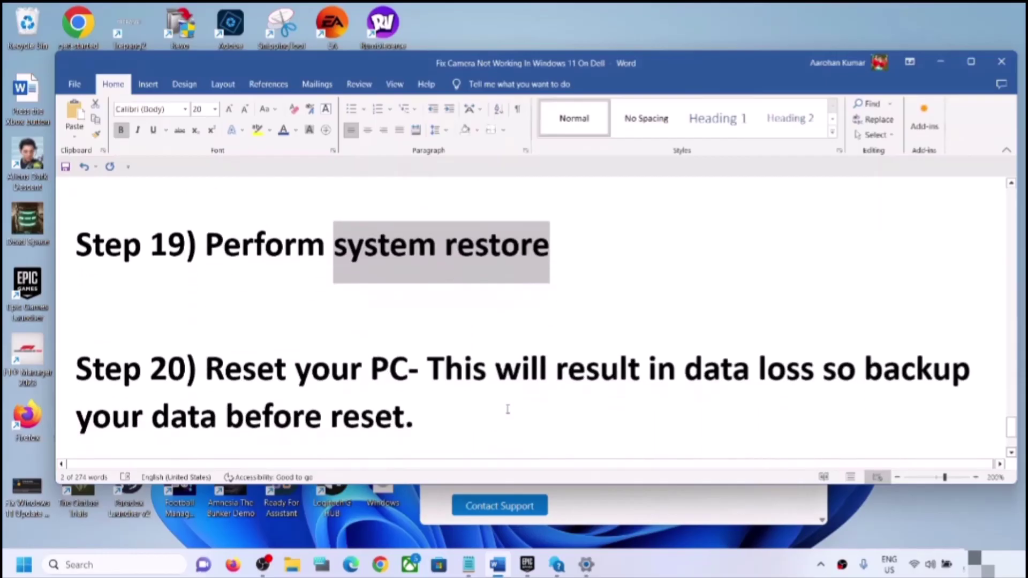
pyautogui.scroll(-1, 507, 409)
pyautogui.scroll(1, 508, 409)
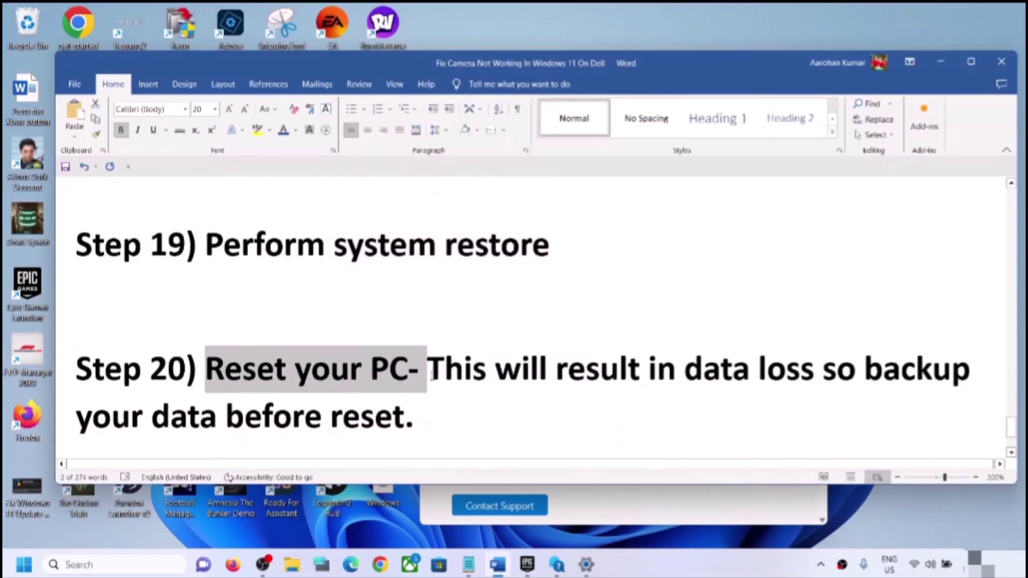
pyautogui.click(439, 403)
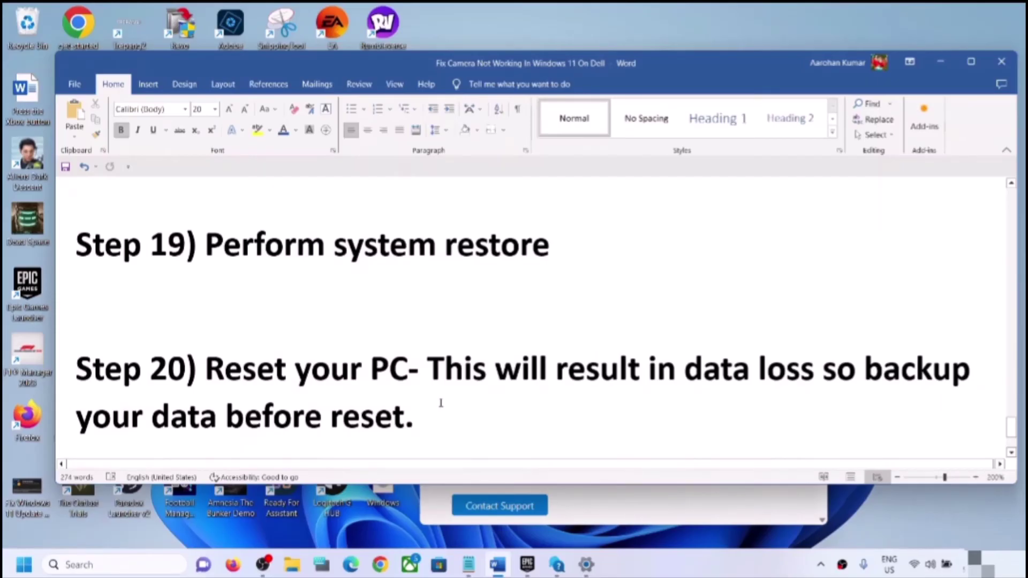
pyautogui.moveTo(429, 369); pyautogui.dragTo(828, 368)
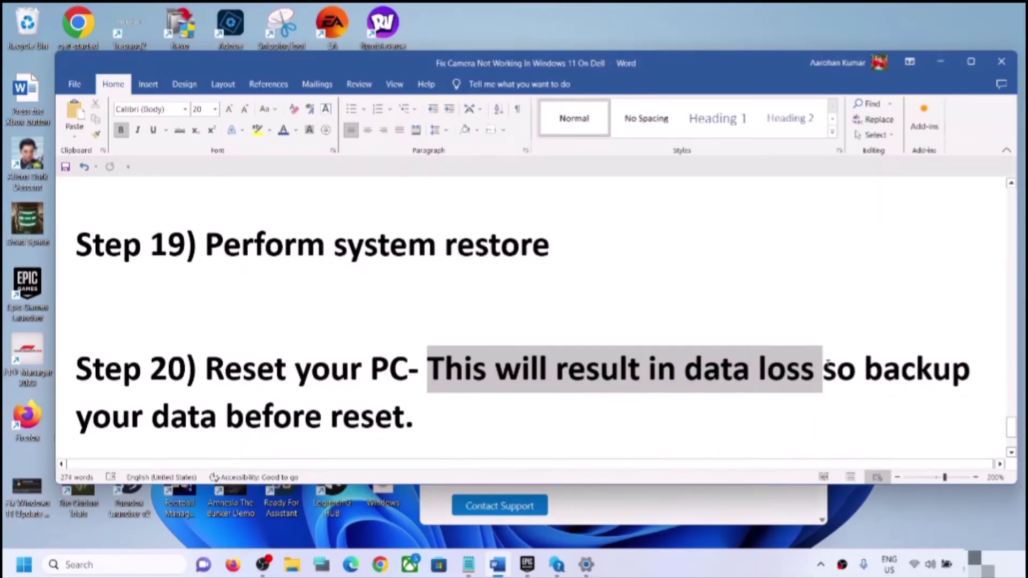
pyautogui.moveTo(297, 378); pyautogui.dragTo(206, 372)
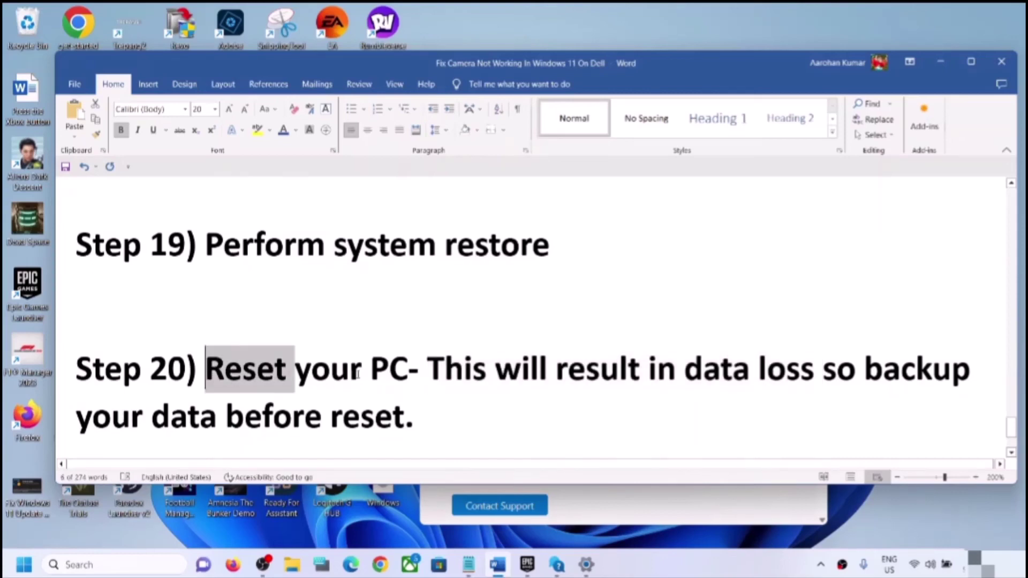
pyautogui.moveTo(357, 373); pyautogui.dragTo(409, 373)
pyautogui.click(551, 372)
pyautogui.moveTo(686, 372); pyautogui.dragTo(425, 402)
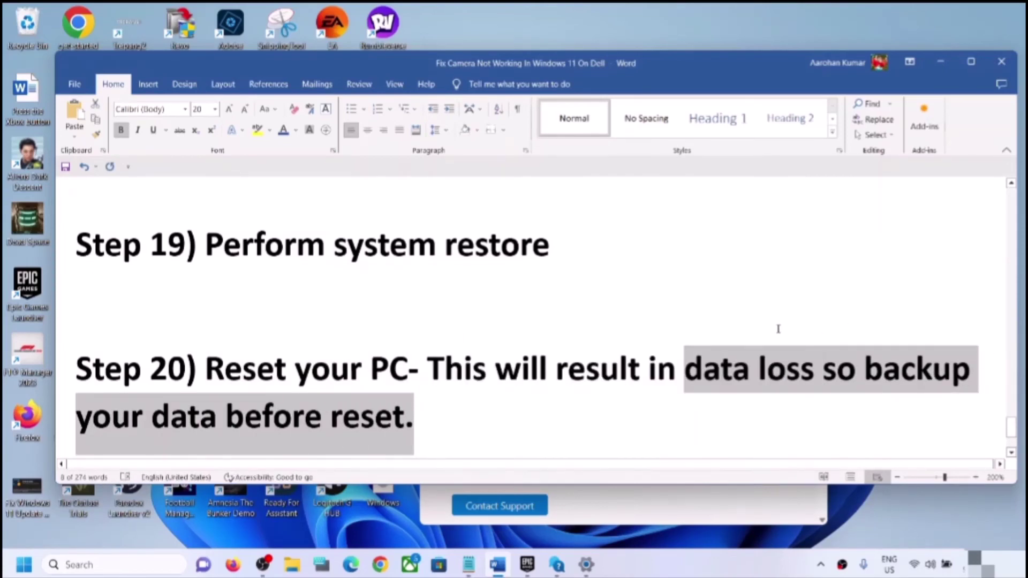
pyautogui.click(488, 356)
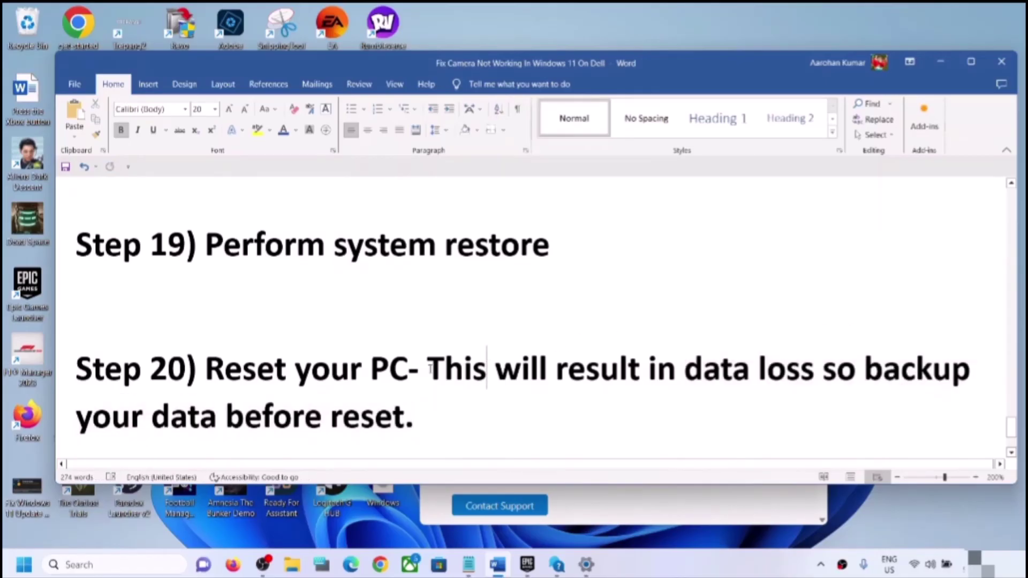
pyautogui.moveTo(430, 370); pyautogui.dragTo(424, 431)
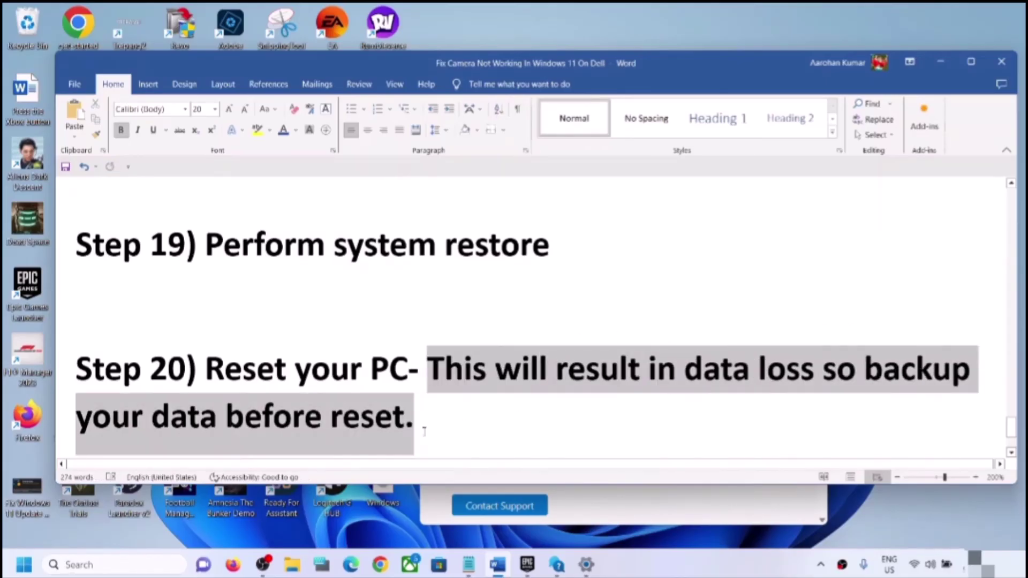
pyautogui.click(545, 350)
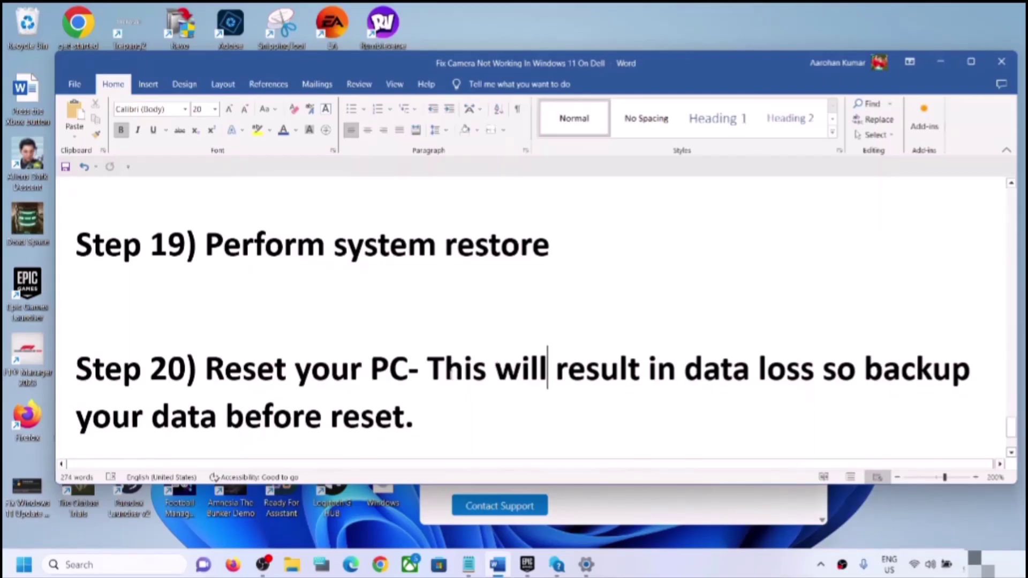
pyautogui.moveTo(408, 369); pyautogui.dragTo(205, 370)
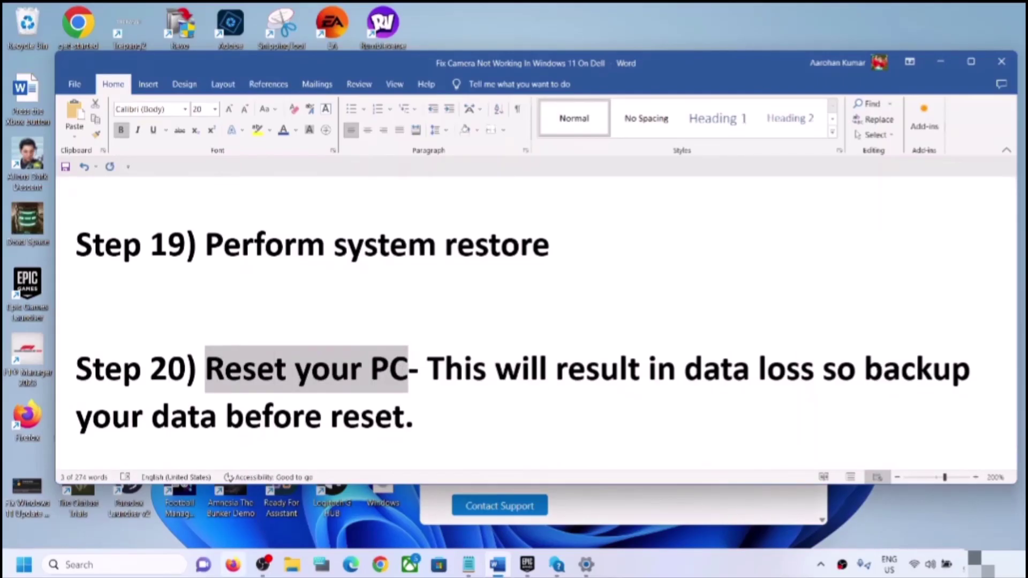
# - Switch to Settings and open the Recovery options from the advanced Windows Update options
pyautogui.hotkey('alt', 'Tab')
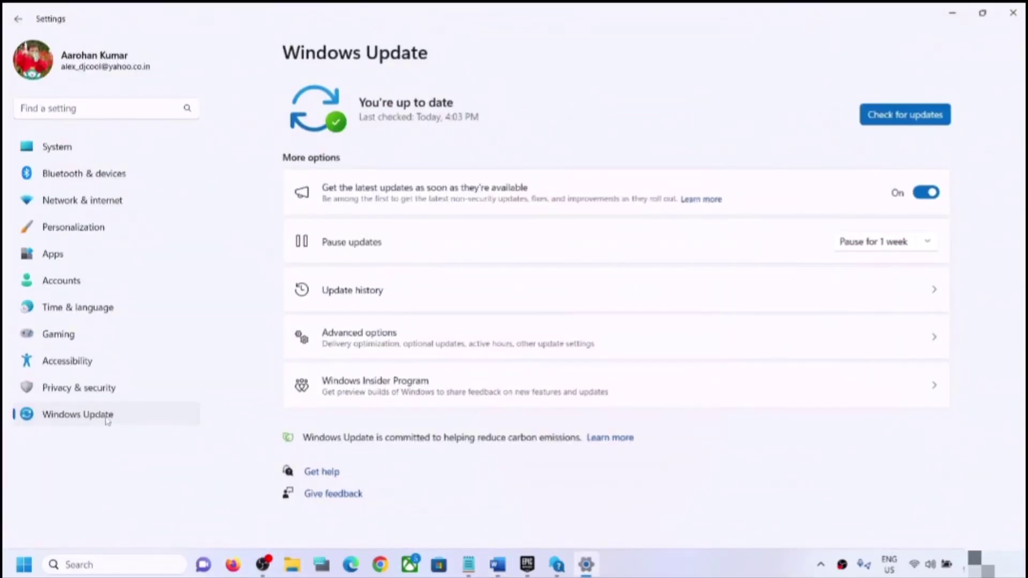
pyautogui.click(379, 338)
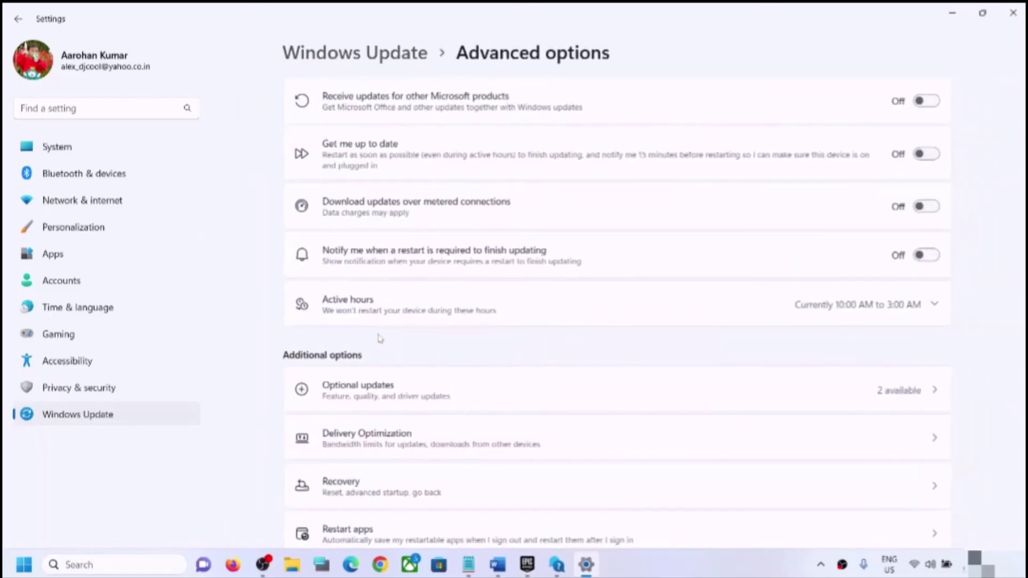
pyautogui.scroll(-2, 379, 339)
pyautogui.click(348, 397)
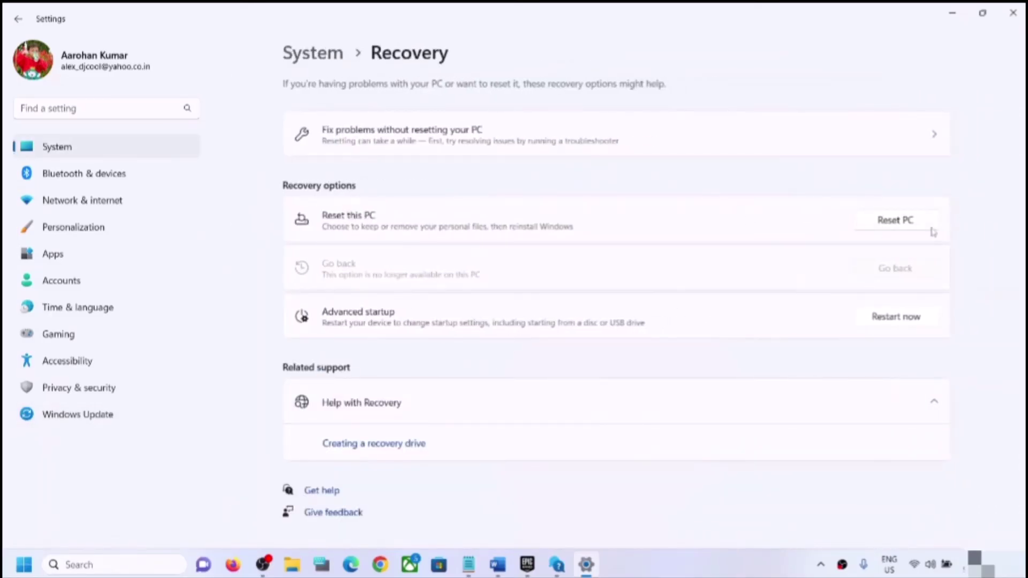
# - Go through Reset this PC with Keep my files and Local reinstall as far as the additional settings, and cancel the reset
pyautogui.click(905, 223)
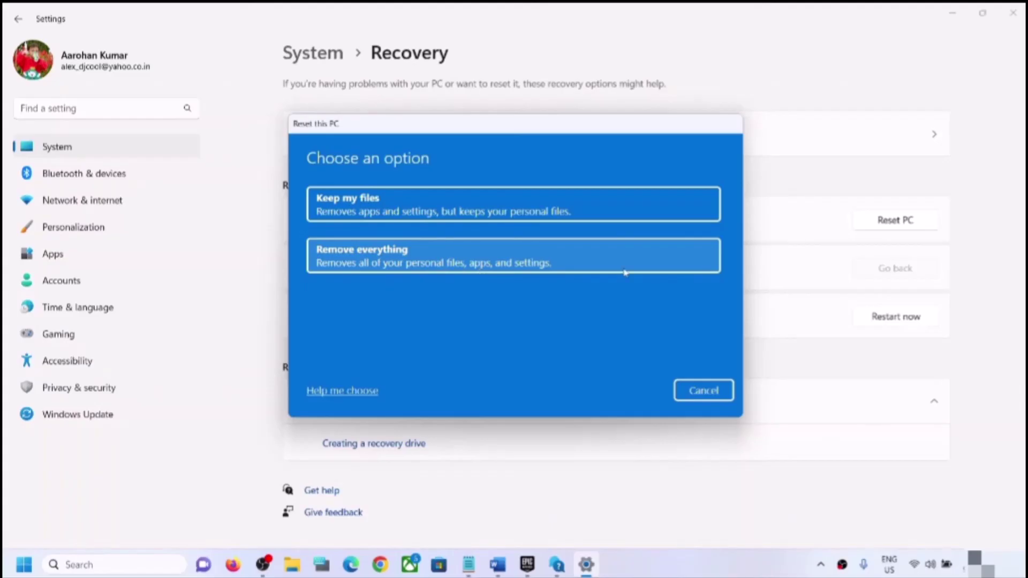
pyautogui.click(440, 200)
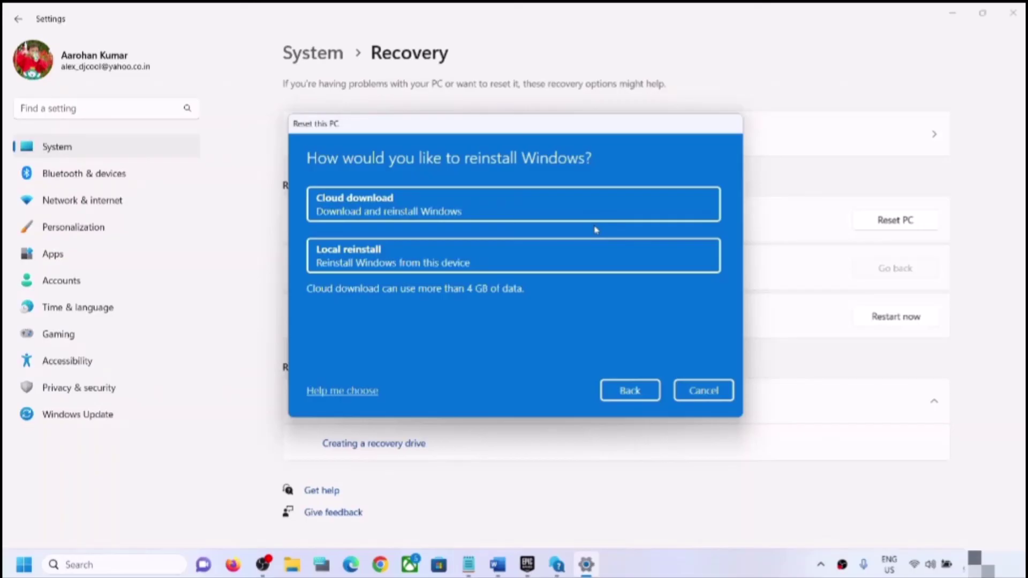
pyautogui.click(454, 270)
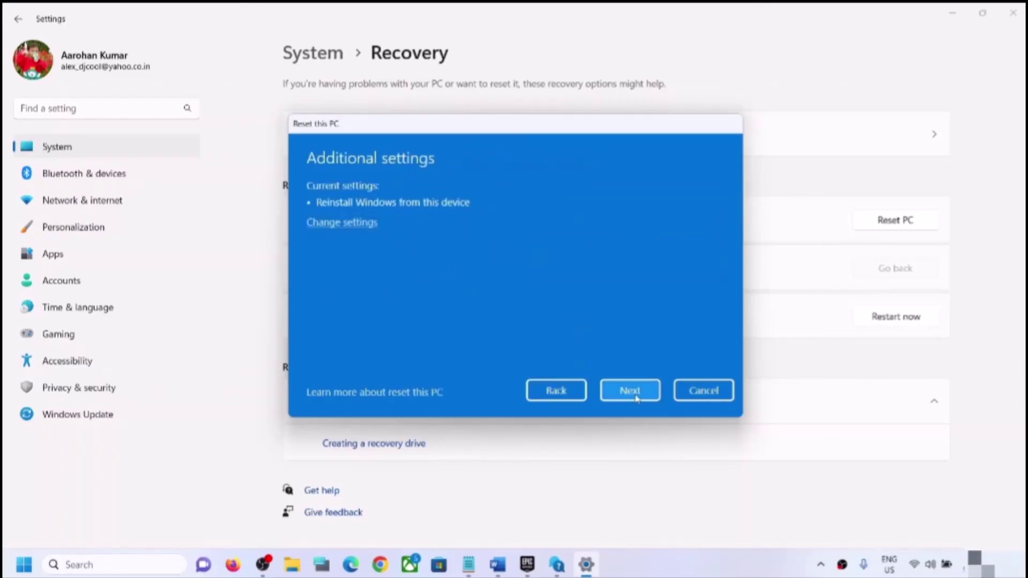
pyautogui.click(717, 399)
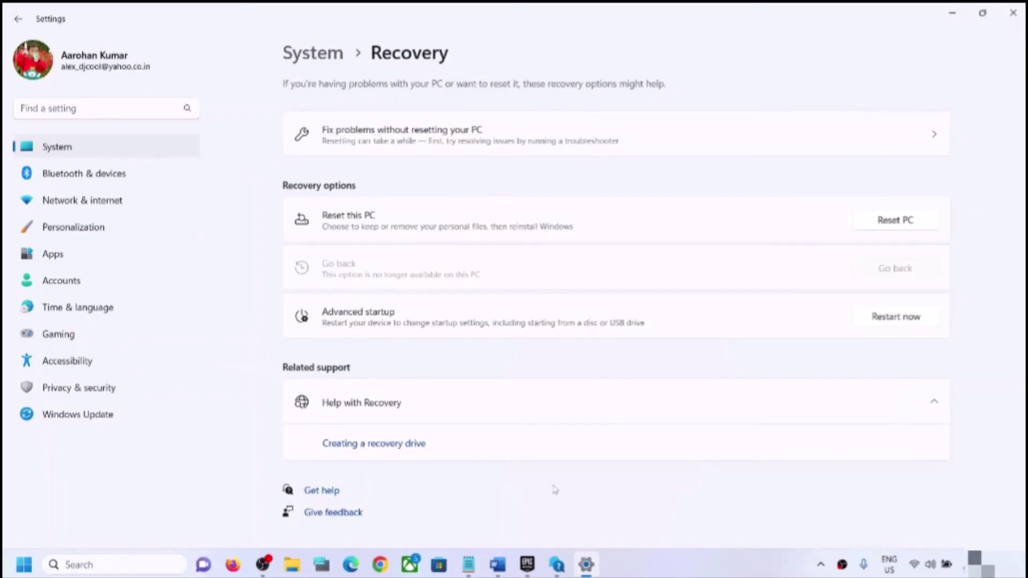
# - Return to the Word notes, highlight "Run Hardware test for camera" in step 21, and switch back to the Recovery settings
pyautogui.click(497, 564)
pyautogui.scroll(-2, 381, 385)
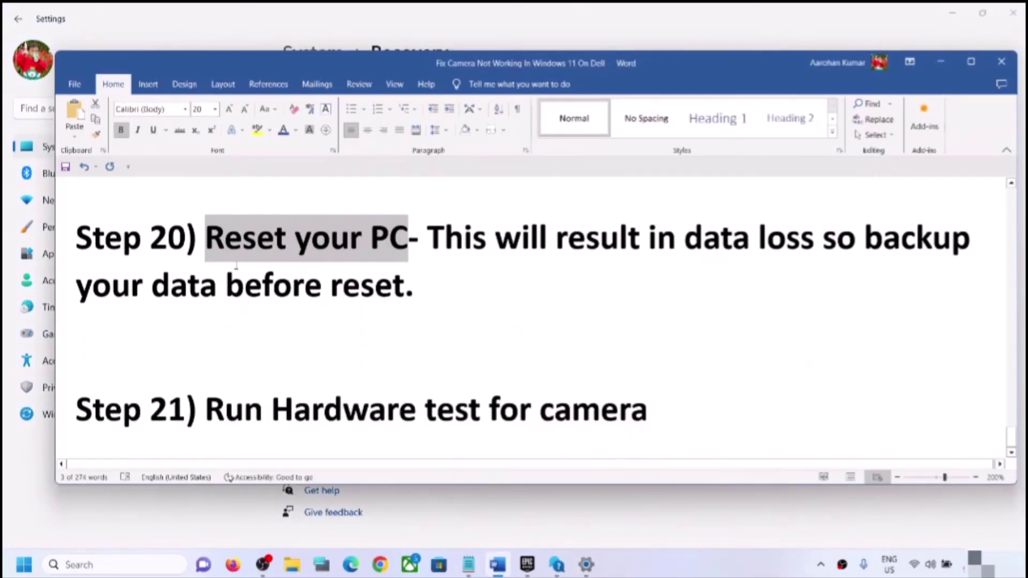
pyautogui.click(210, 245)
pyautogui.moveTo(210, 246); pyautogui.dragTo(368, 244)
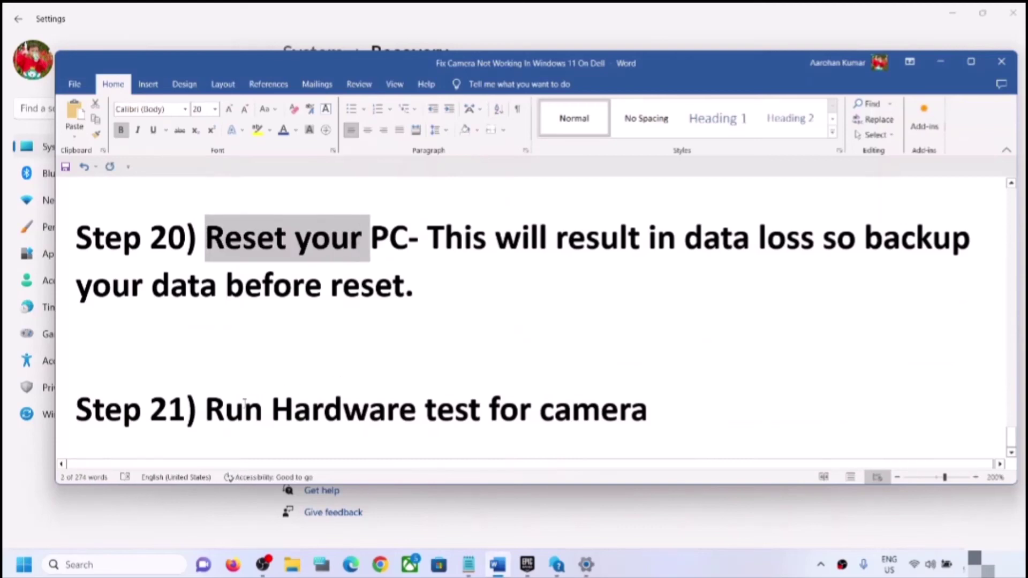
pyautogui.moveTo(205, 410); pyautogui.dragTo(597, 419)
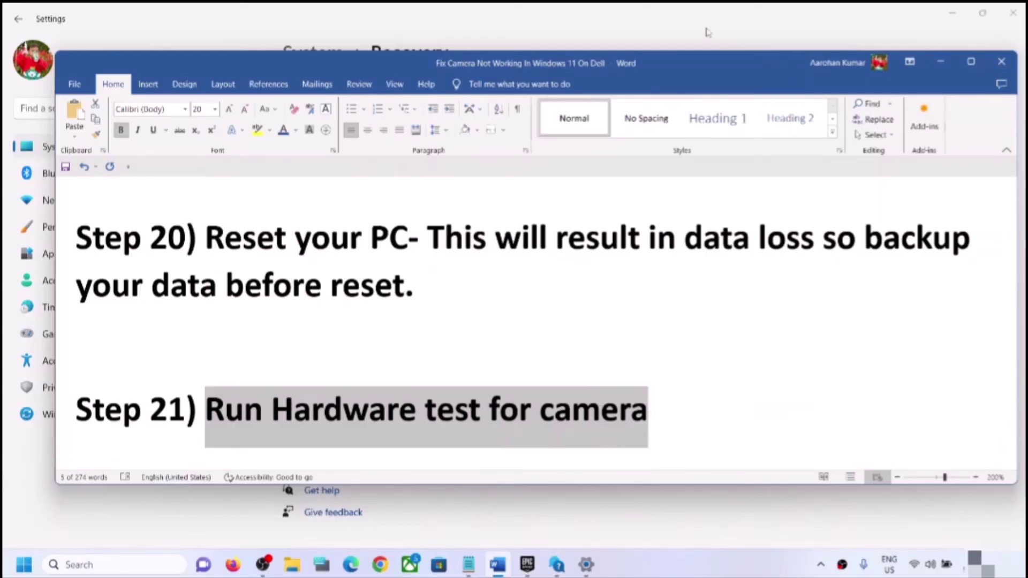
pyautogui.hotkey('alt', 'Tab')
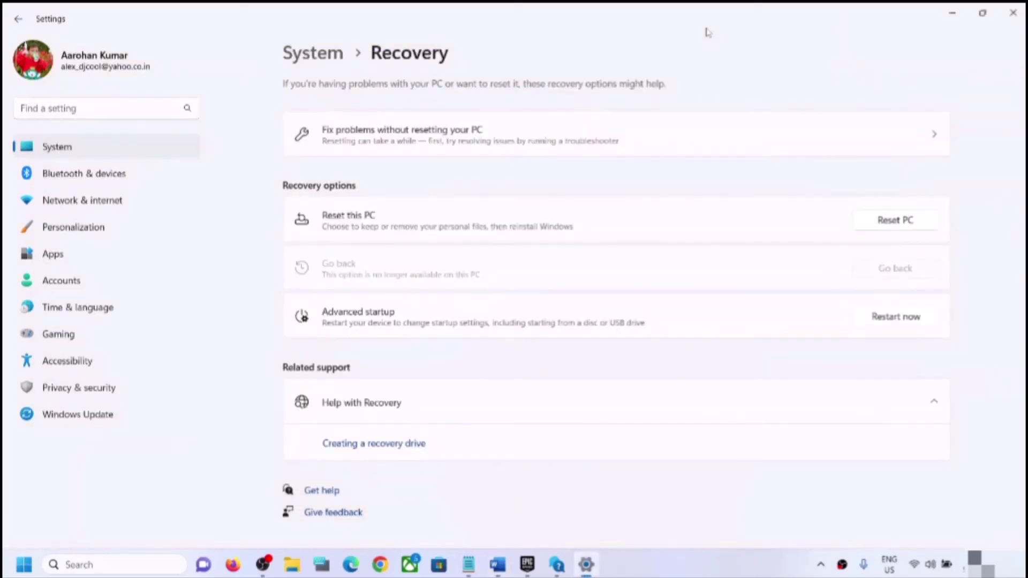